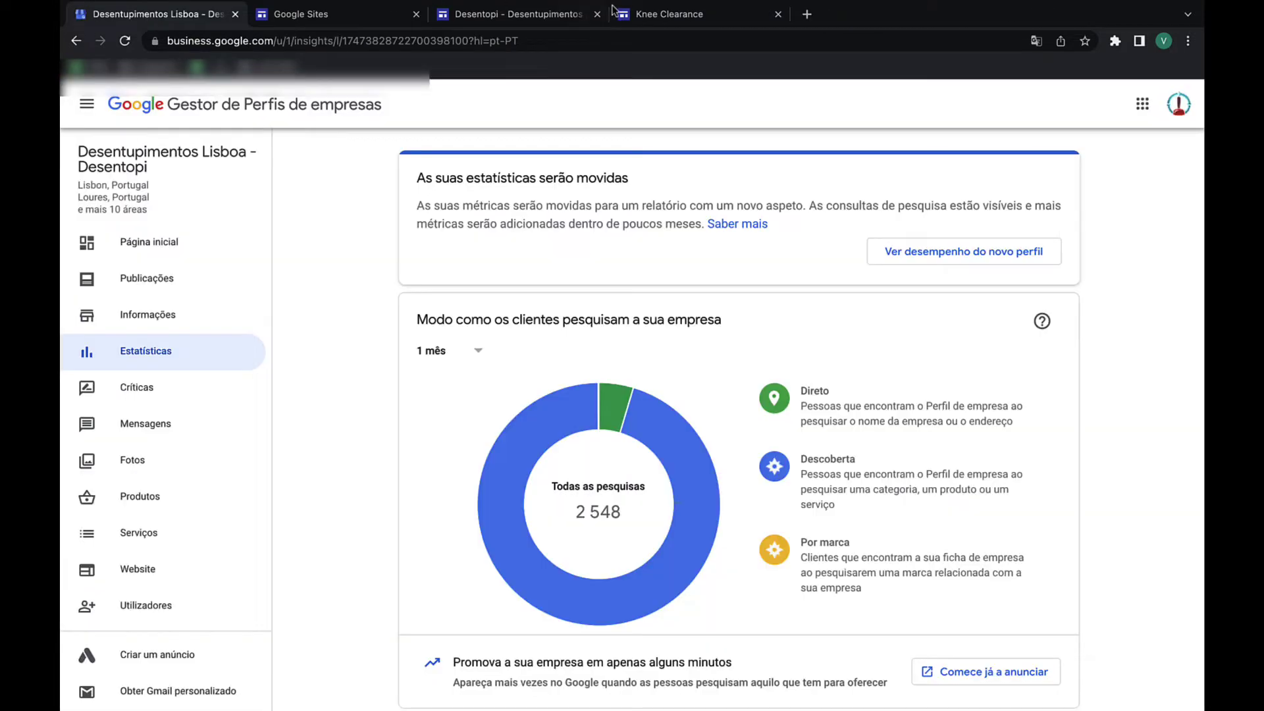
- Switch to the Knee Clearance site's 'ADA Standards For Accessible Design' page
{"action": "left_click", "coordinate": [639, 14]}
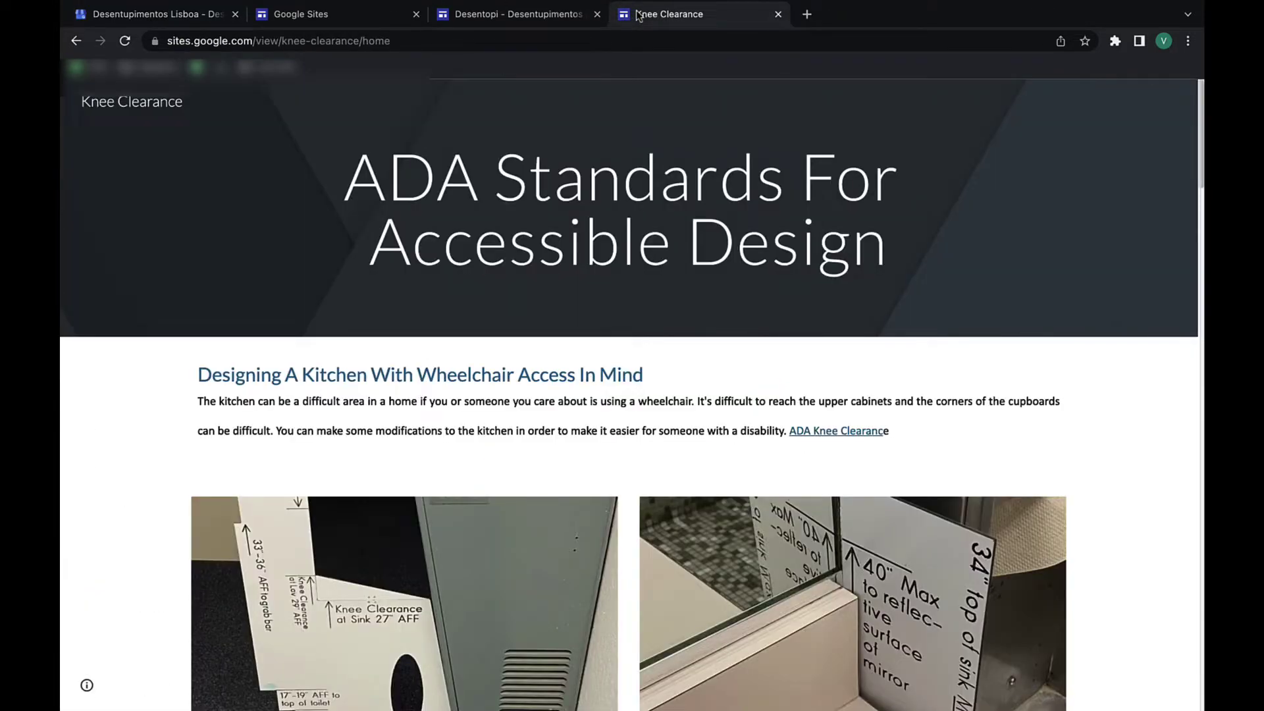
- Look over the Knee Clearance embeds and links table, then bring up the Desentopi site editor
{"action": "scroll", "coordinate": [1106, 318], "scroll_direction": "down", "scroll_amount": 20}
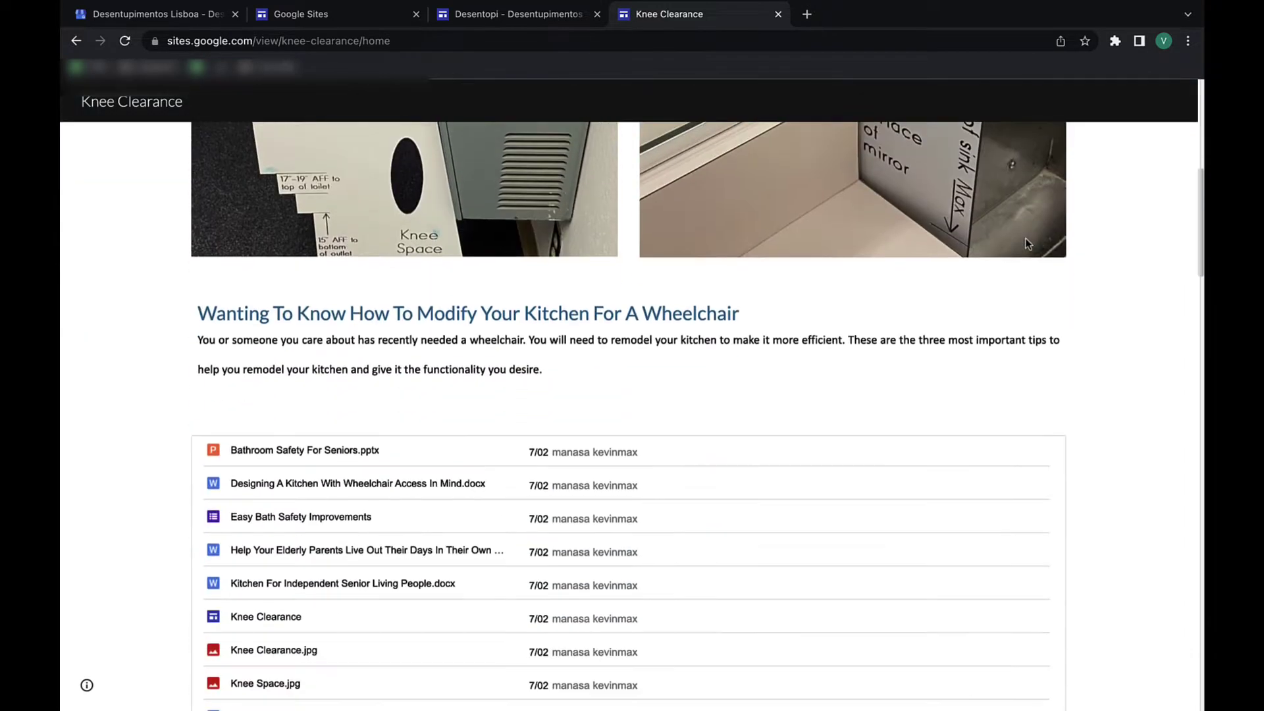
{"action": "scroll", "coordinate": [1106, 321], "scroll_direction": "down", "scroll_amount": 15}
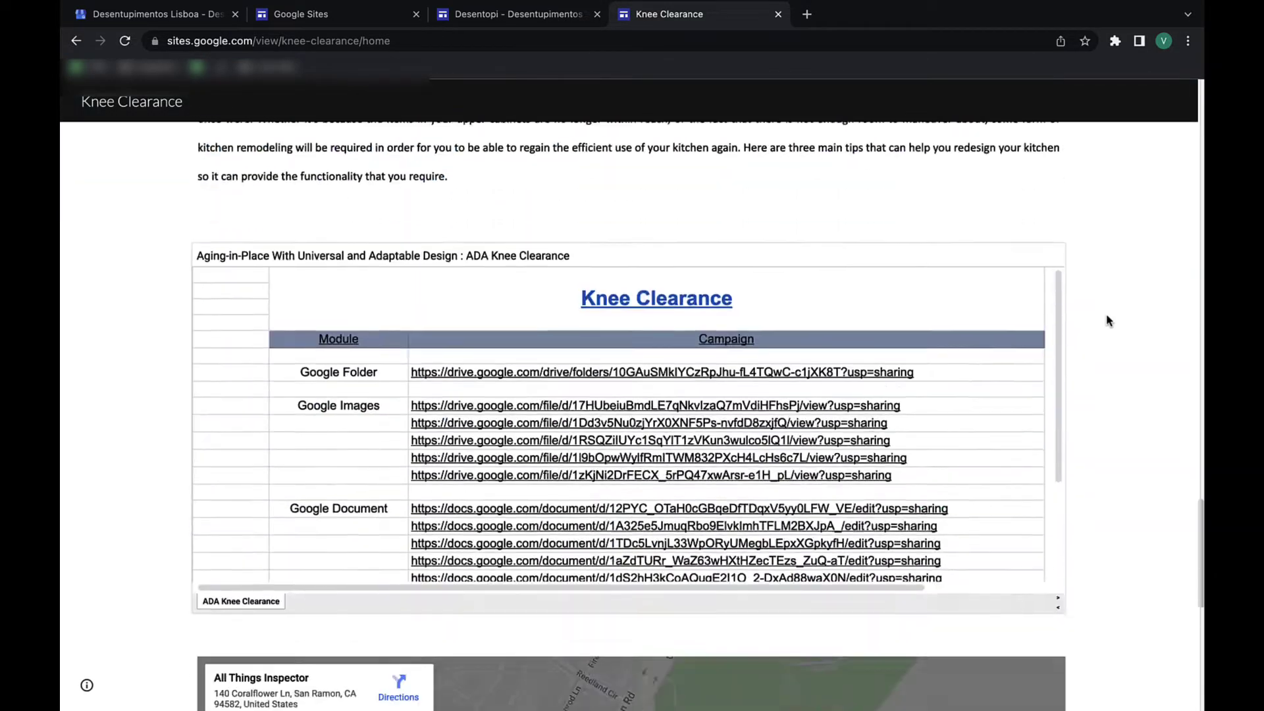
{"action": "scroll", "coordinate": [1106, 319], "scroll_direction": "up", "scroll_amount": 20}
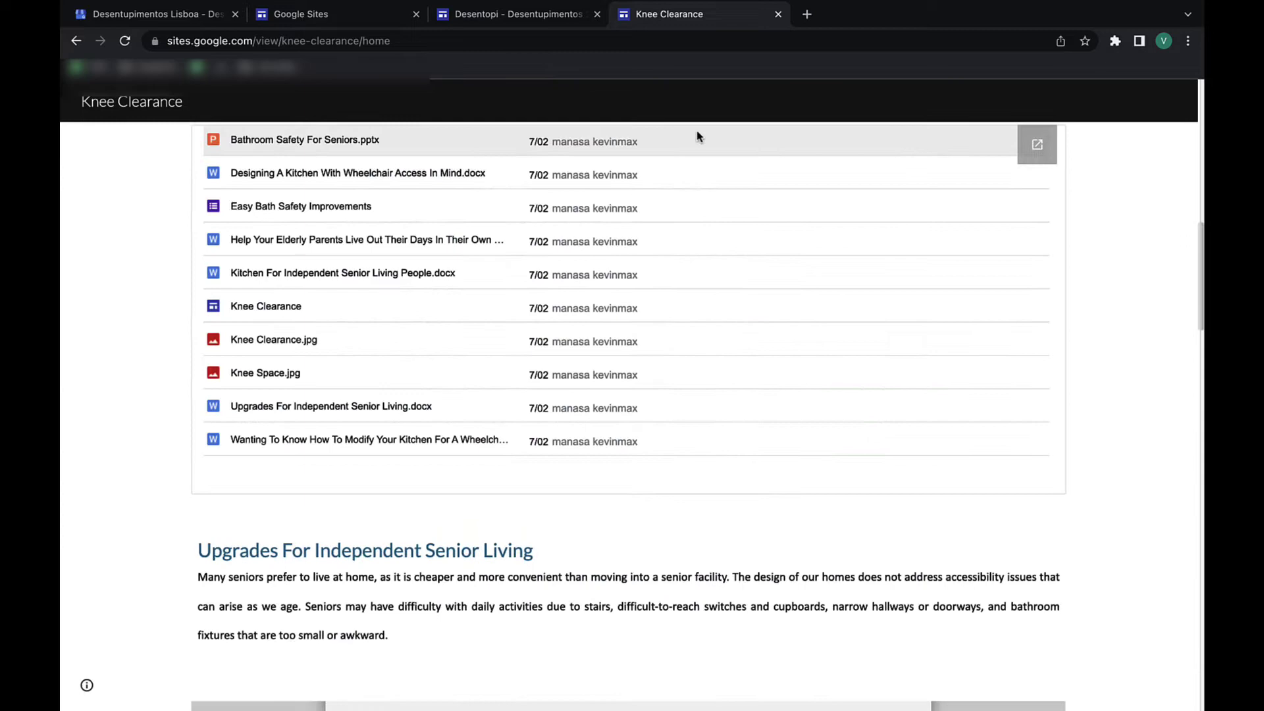
{"action": "left_click", "coordinate": [480, 20]}
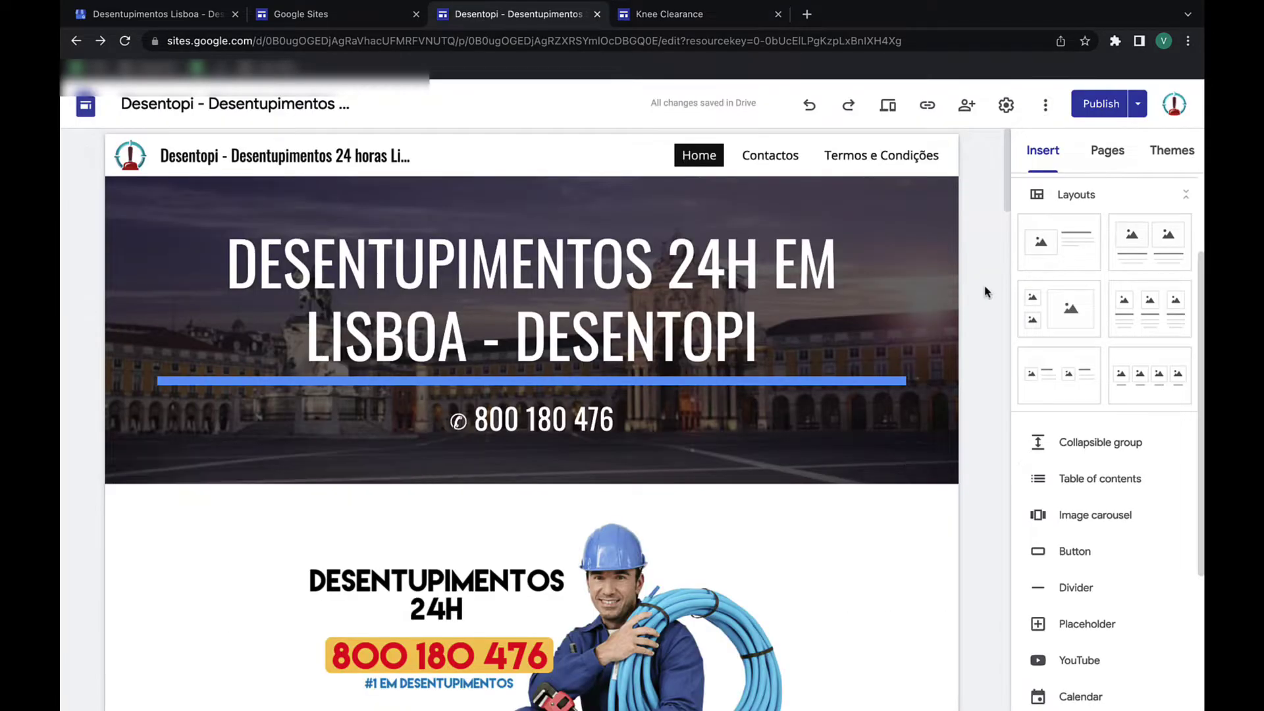
- Review the Desentopi services text down to the Lisbon map embed and reveal the Publish options
{"action": "scroll", "coordinate": [986, 291], "scroll_direction": "down", "scroll_amount": 8}
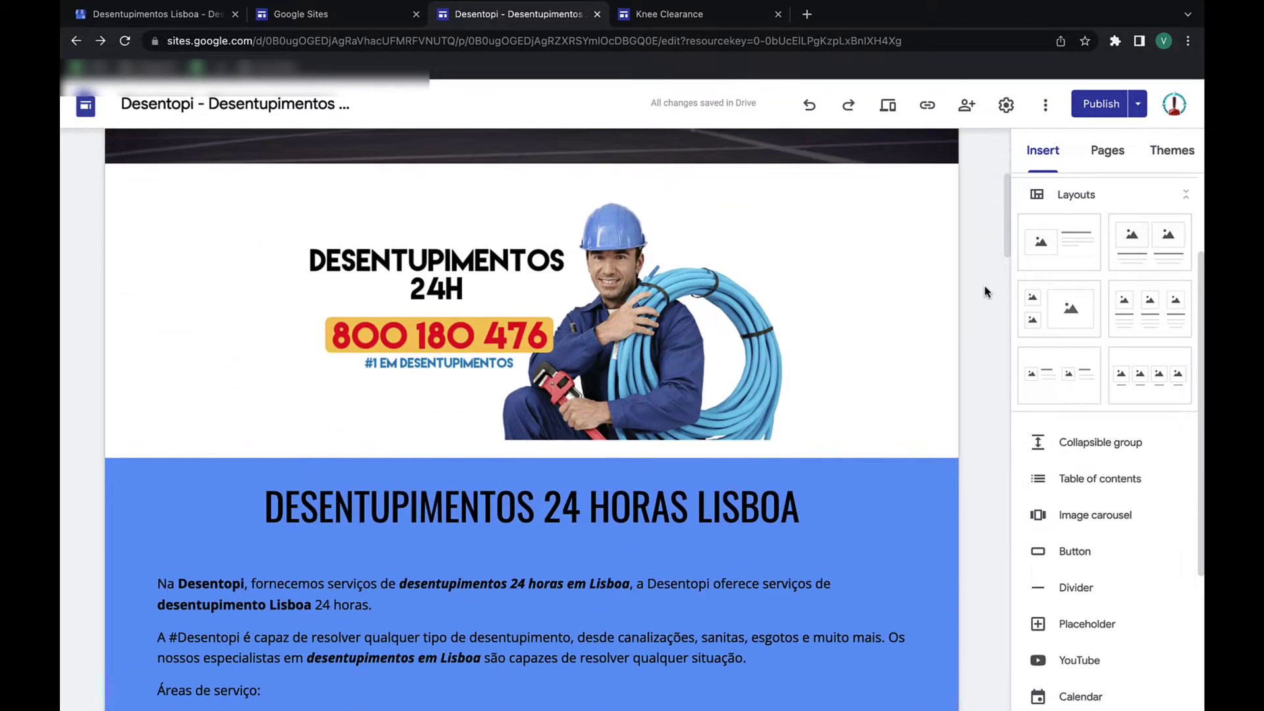
{"action": "scroll", "coordinate": [986, 292], "scroll_direction": "up", "scroll_amount": 8}
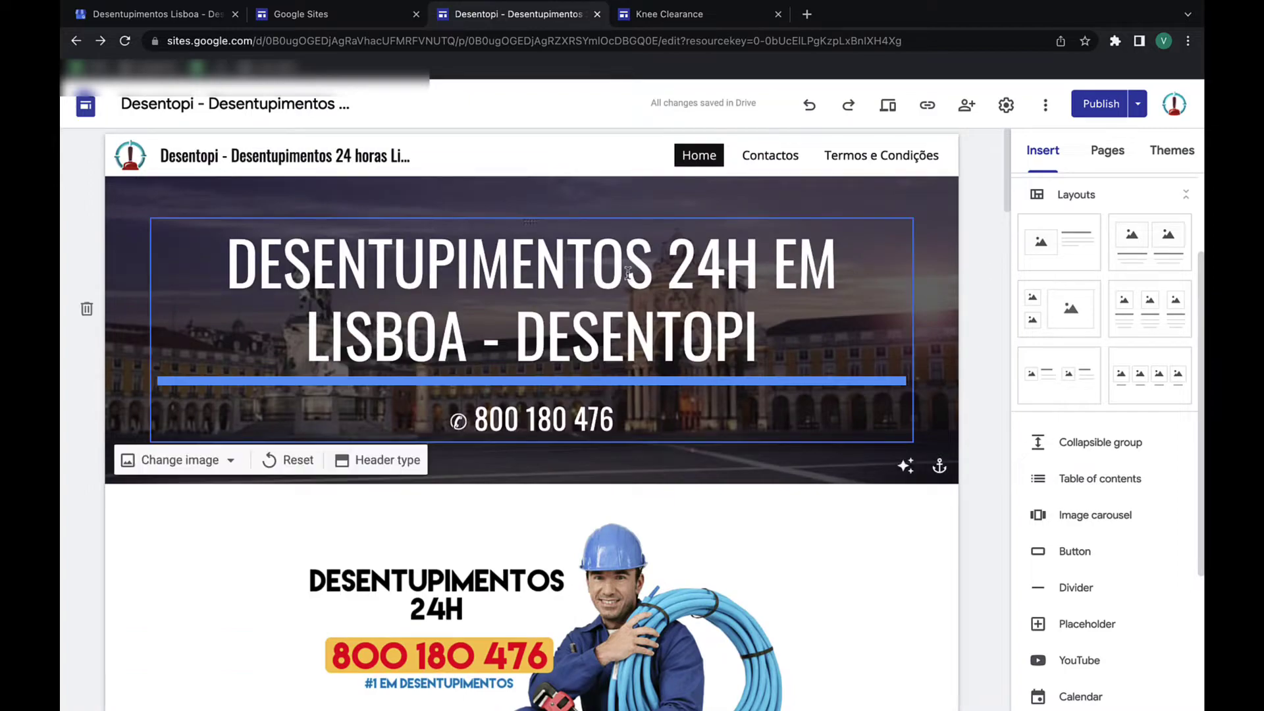
{"action": "scroll", "coordinate": [628, 273], "scroll_direction": "down", "scroll_amount": 8}
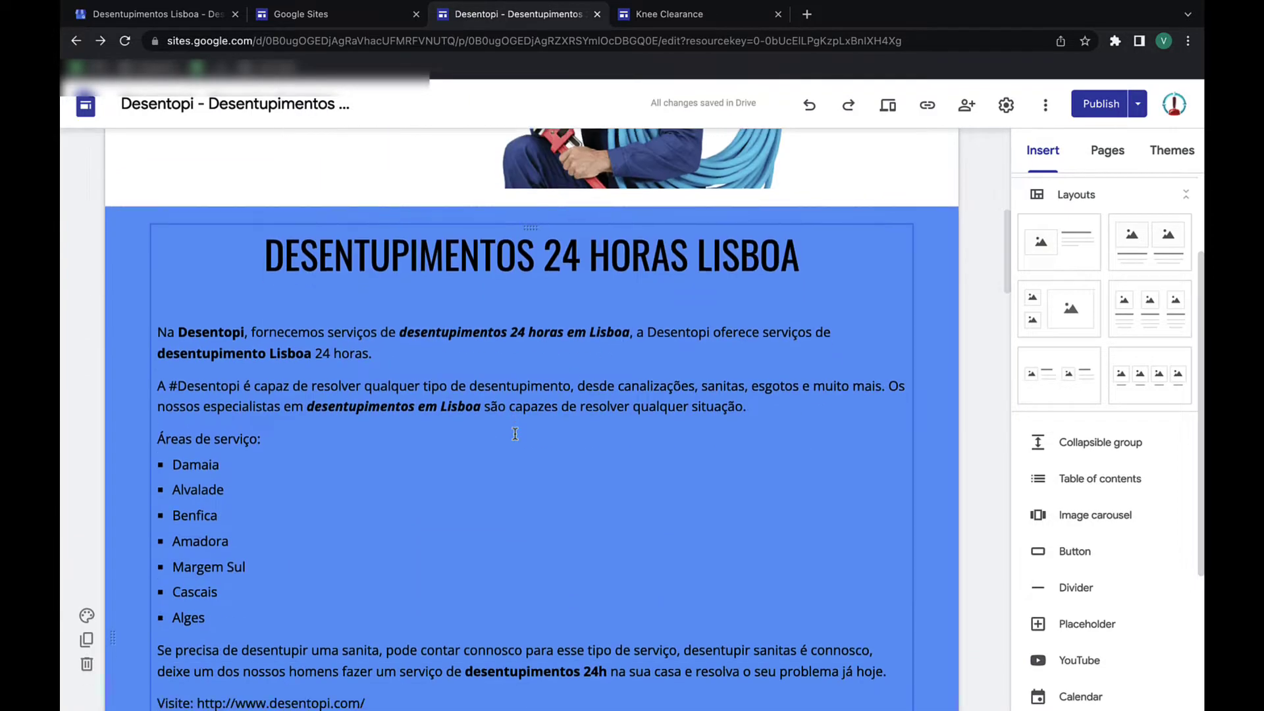
{"action": "scroll", "coordinate": [516, 434], "scroll_direction": "down", "scroll_amount": 9}
{"action": "scroll", "coordinate": [516, 434], "scroll_direction": "up", "scroll_amount": 10}
{"action": "scroll", "coordinate": [523, 389], "scroll_direction": "down", "scroll_amount": 4}
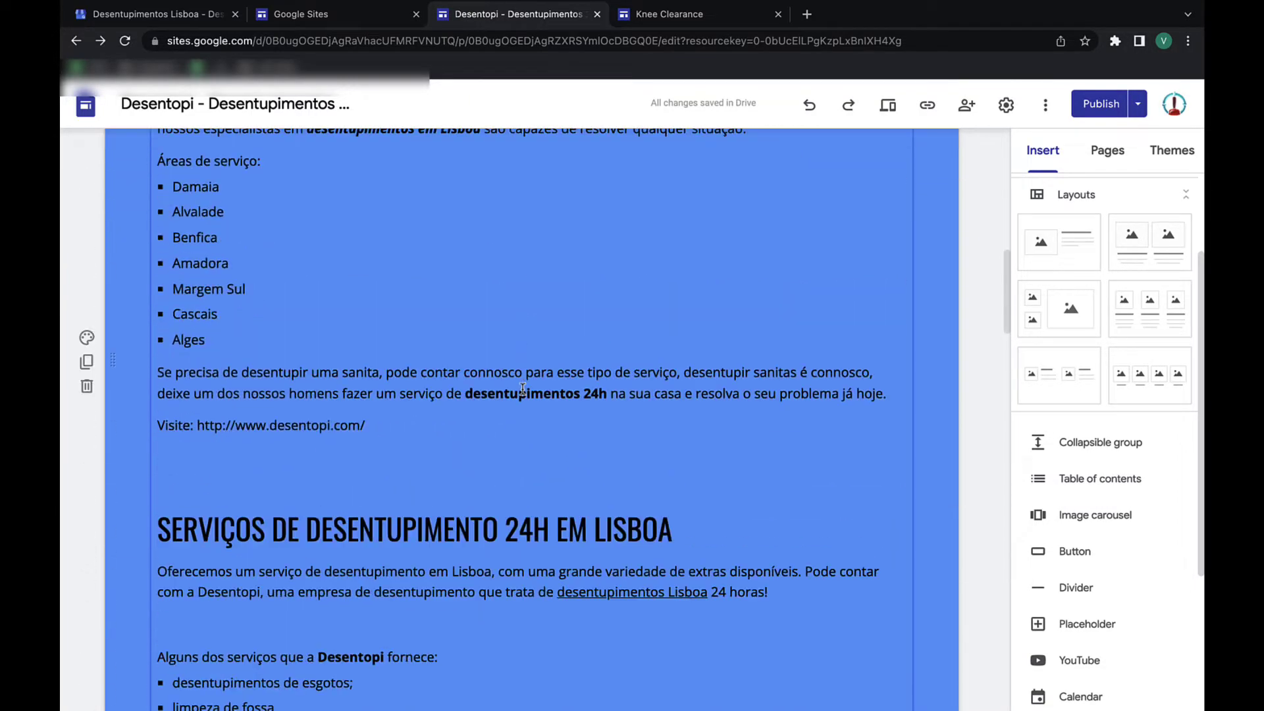
{"action": "scroll", "coordinate": [522, 388], "scroll_direction": "down", "scroll_amount": 6}
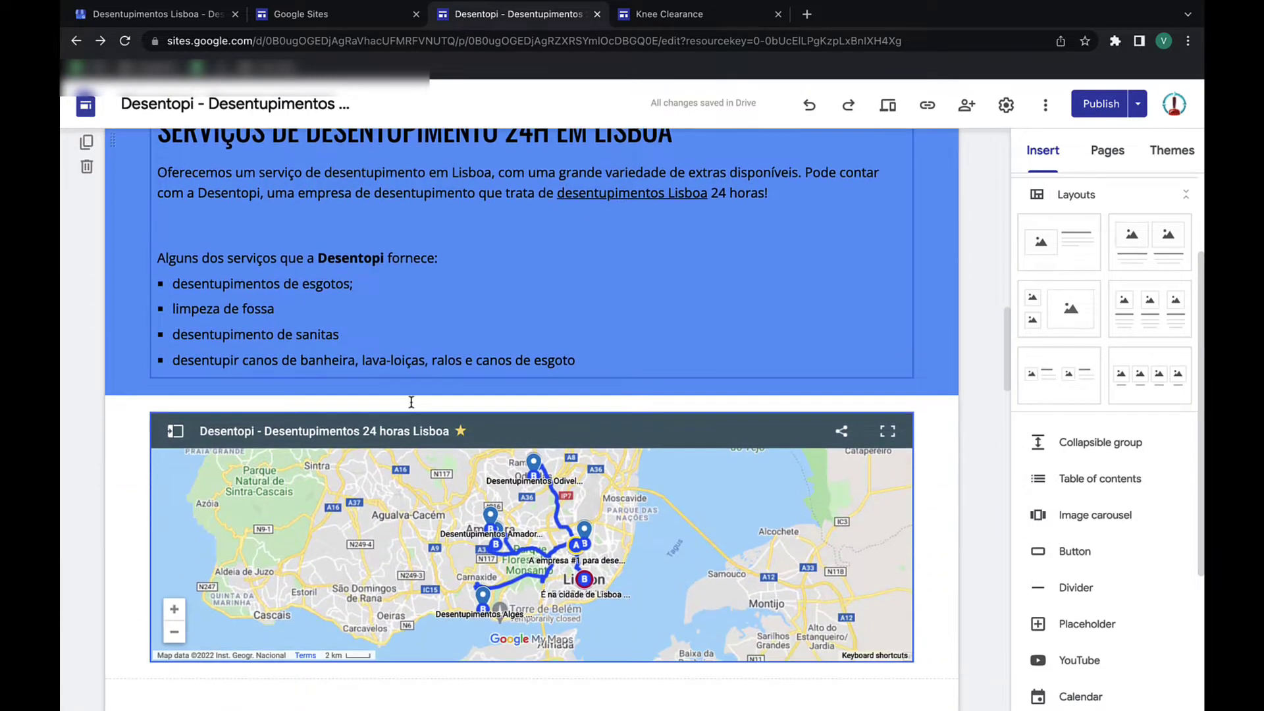
{"action": "scroll", "coordinate": [411, 402], "scroll_direction": "down", "scroll_amount": 2}
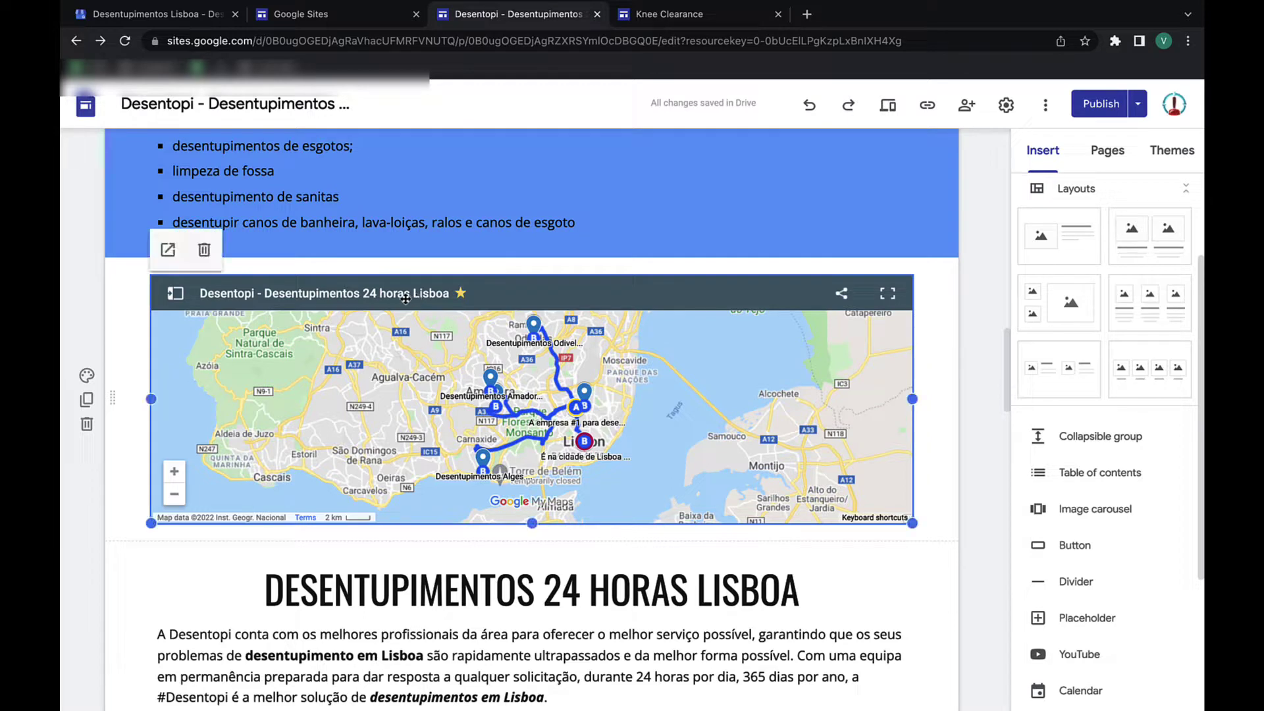
{"action": "left_click", "coordinate": [1137, 104]}
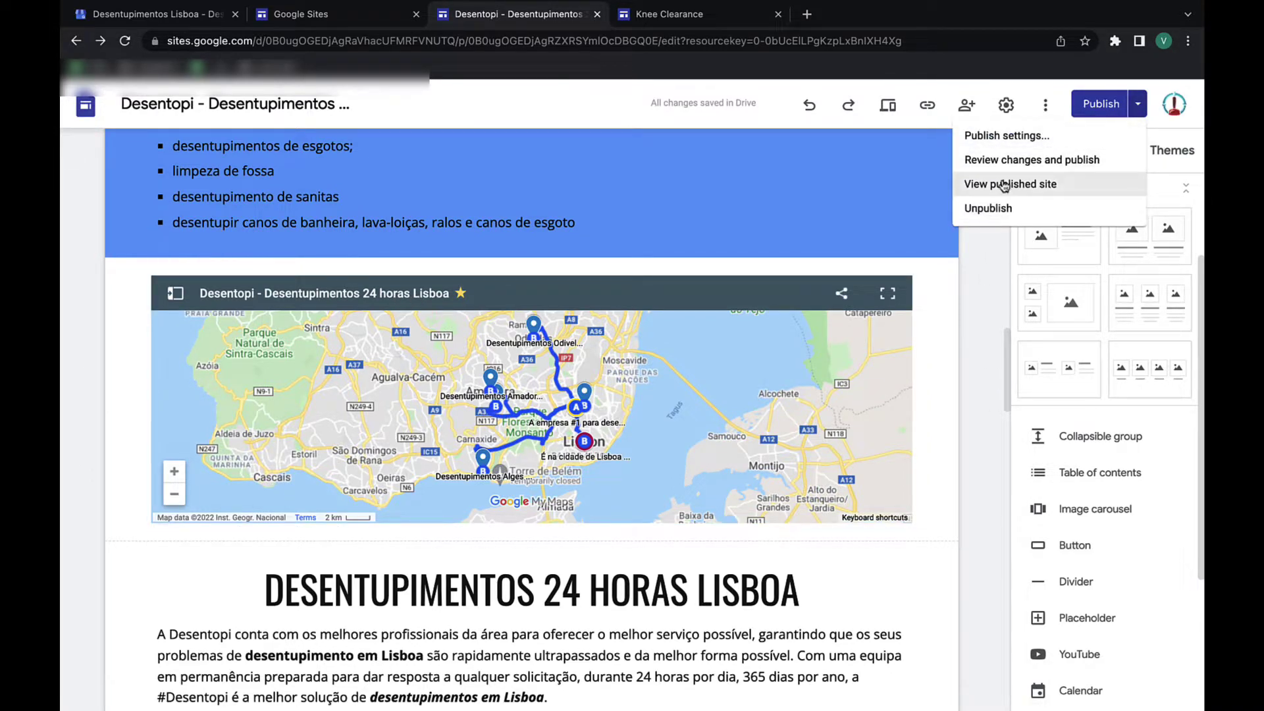
- View the published Desentopi site and inspect the Desentopi map marker's details
{"action": "left_click", "coordinate": [1003, 184]}
{"action": "scroll", "coordinate": [575, 232], "scroll_direction": "down", "scroll_amount": 10}
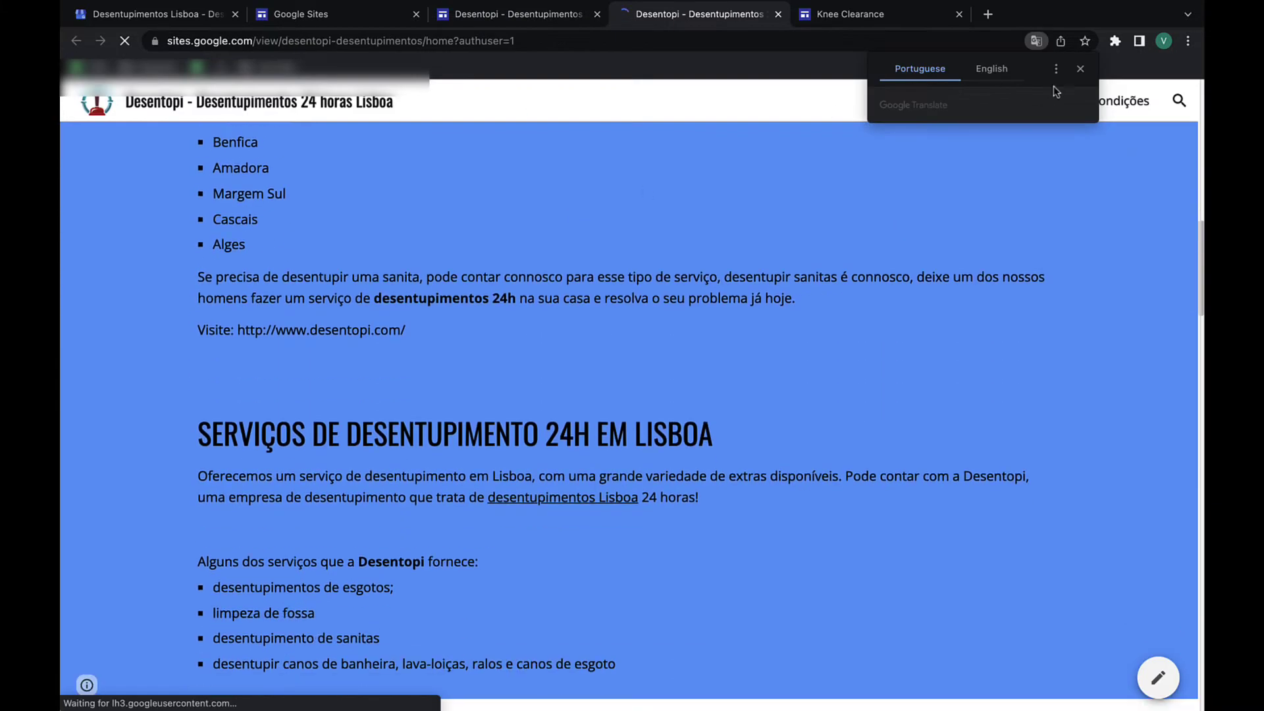
{"action": "scroll", "coordinate": [669, 364], "scroll_direction": "up", "scroll_amount": 3}
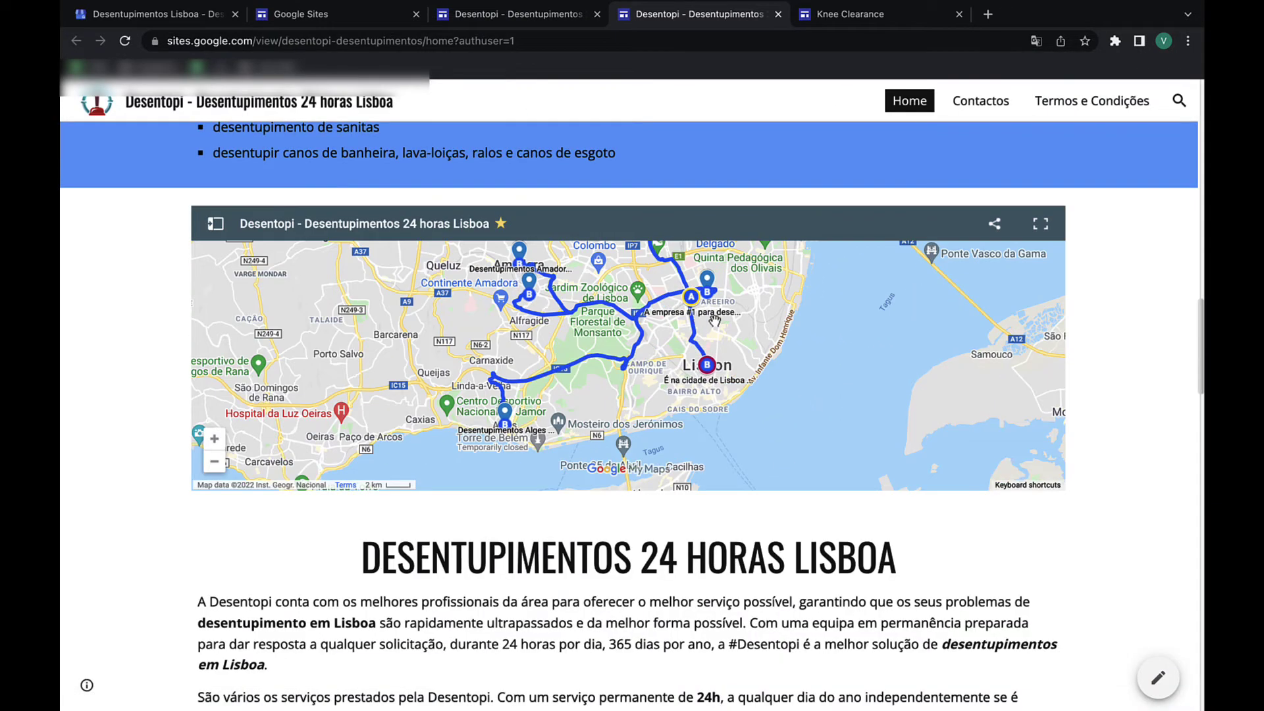
{"action": "left_click", "coordinate": [692, 342]}
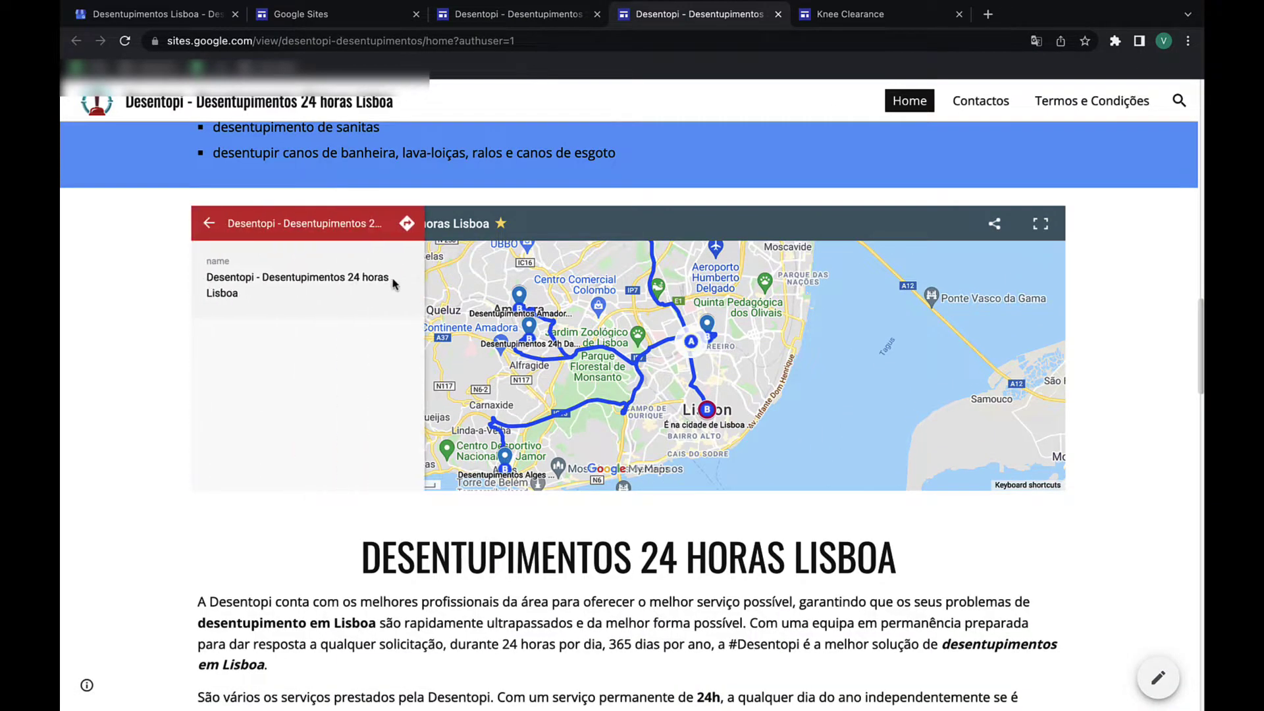
{"action": "left_click", "coordinate": [708, 422]}
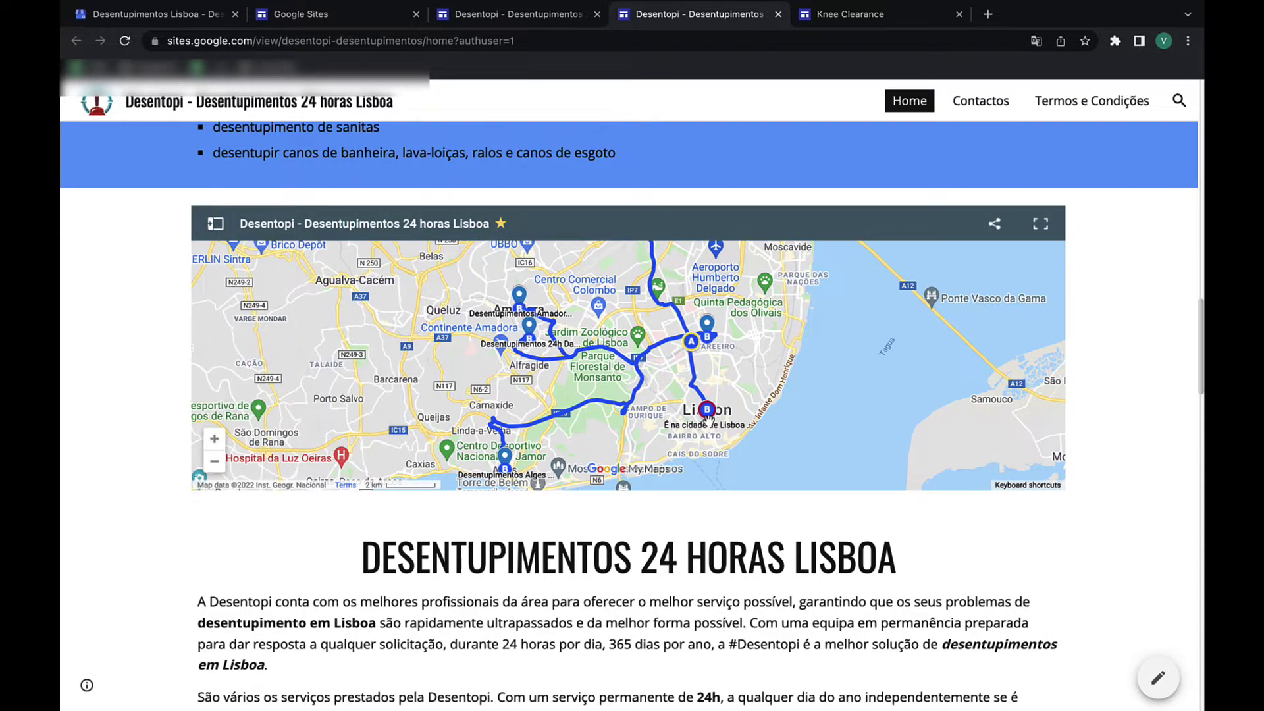
- Inspect the Lisboa (Centro) and VIP Executive Entrecampos hotel markers, then continue toward contact details
{"action": "scroll", "coordinate": [708, 418], "scroll_direction": "up", "scroll_amount": 4}
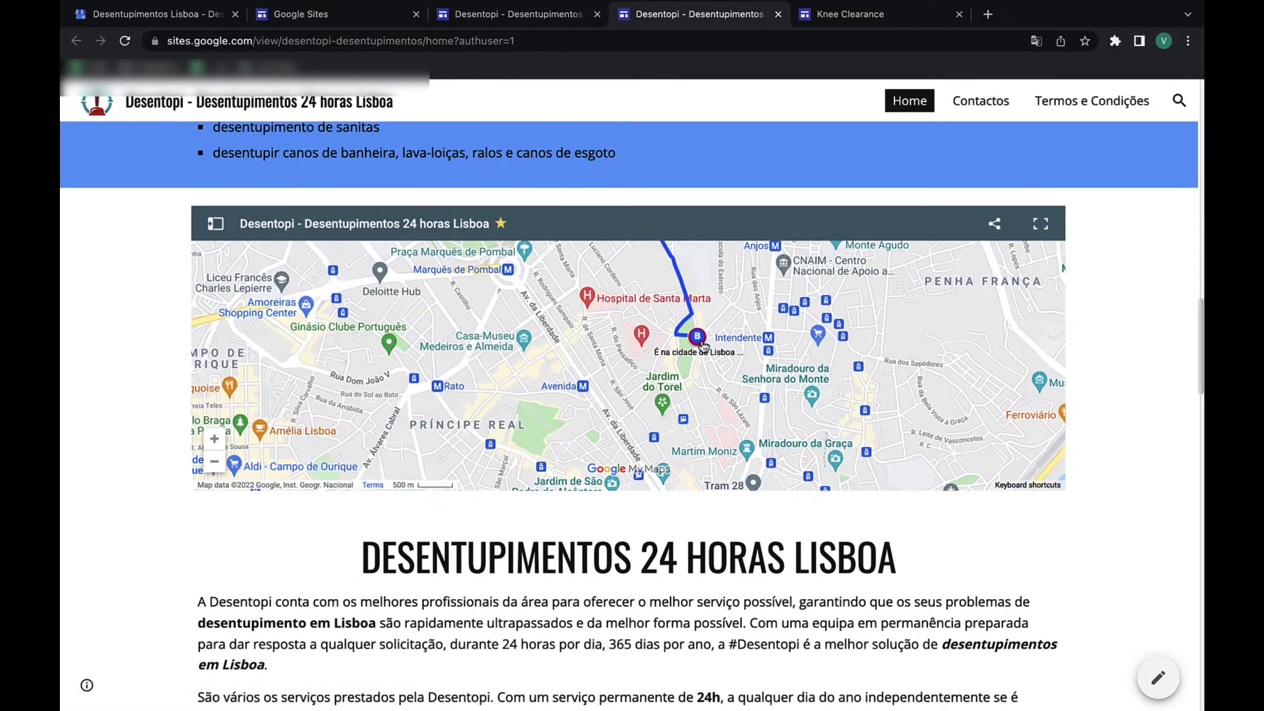
{"action": "left_click", "coordinate": [704, 342]}
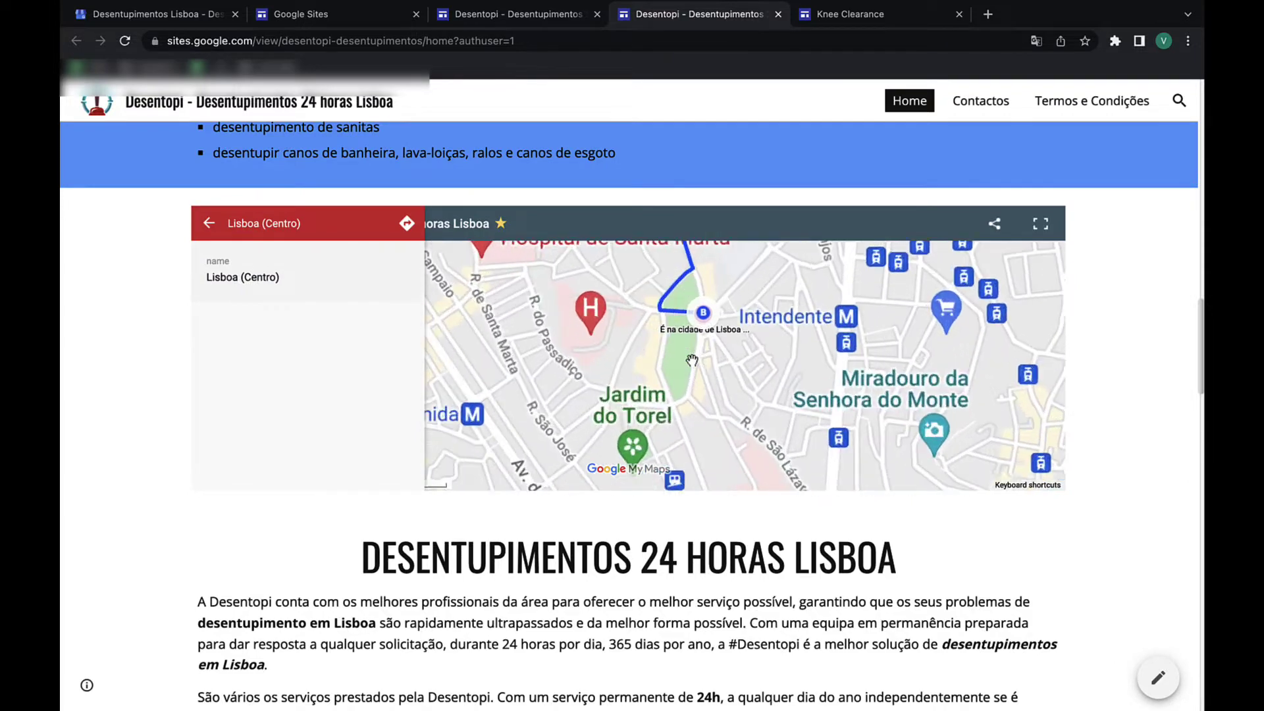
{"action": "scroll", "coordinate": [344, 379], "scroll_direction": "down", "scroll_amount": 5}
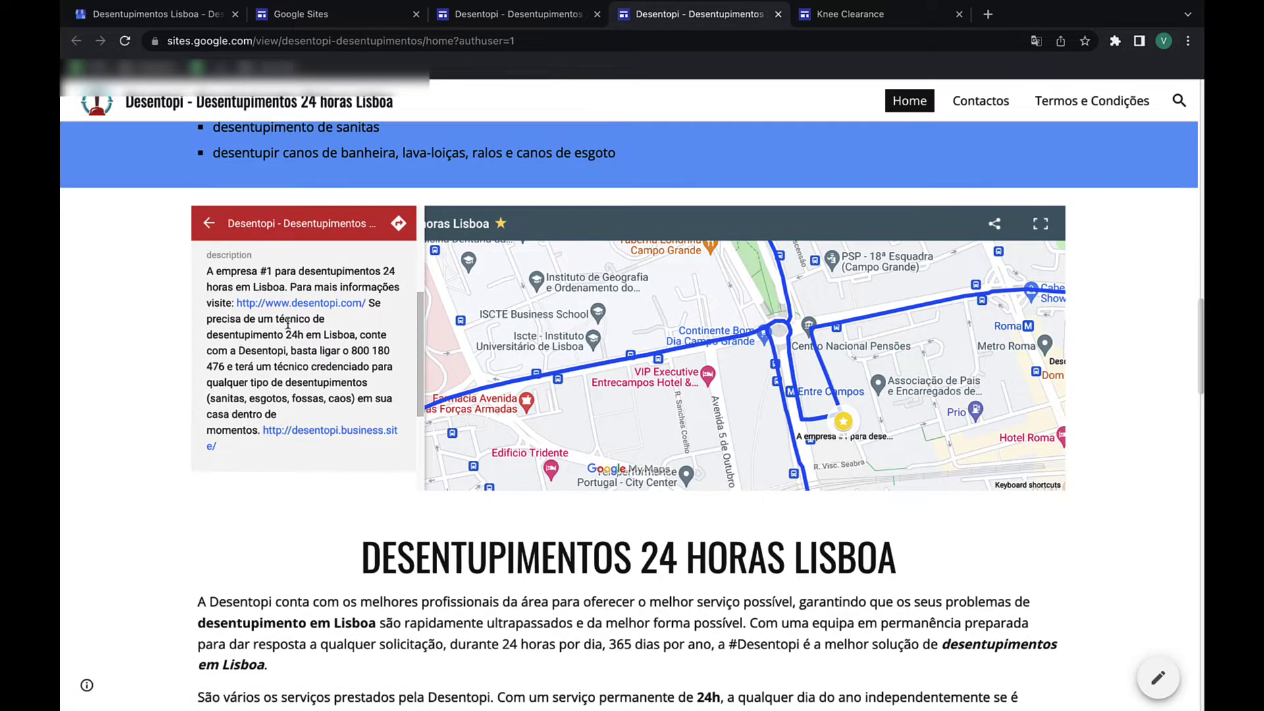
{"action": "scroll", "coordinate": [257, 309], "scroll_direction": "down", "scroll_amount": 3}
{"action": "scroll", "coordinate": [256, 317], "scroll_direction": "up", "scroll_amount": 8}
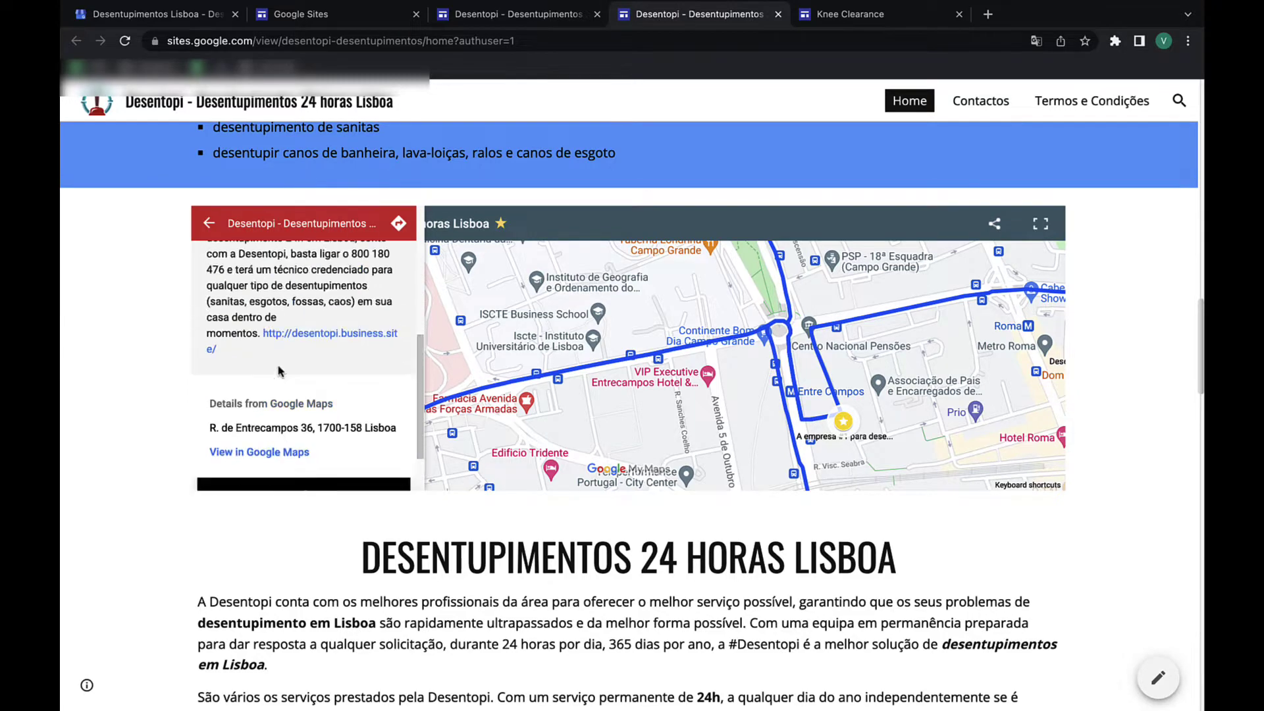
{"action": "left_click", "coordinate": [680, 376]}
{"action": "scroll", "coordinate": [680, 377], "scroll_direction": "down", "scroll_amount": 5}
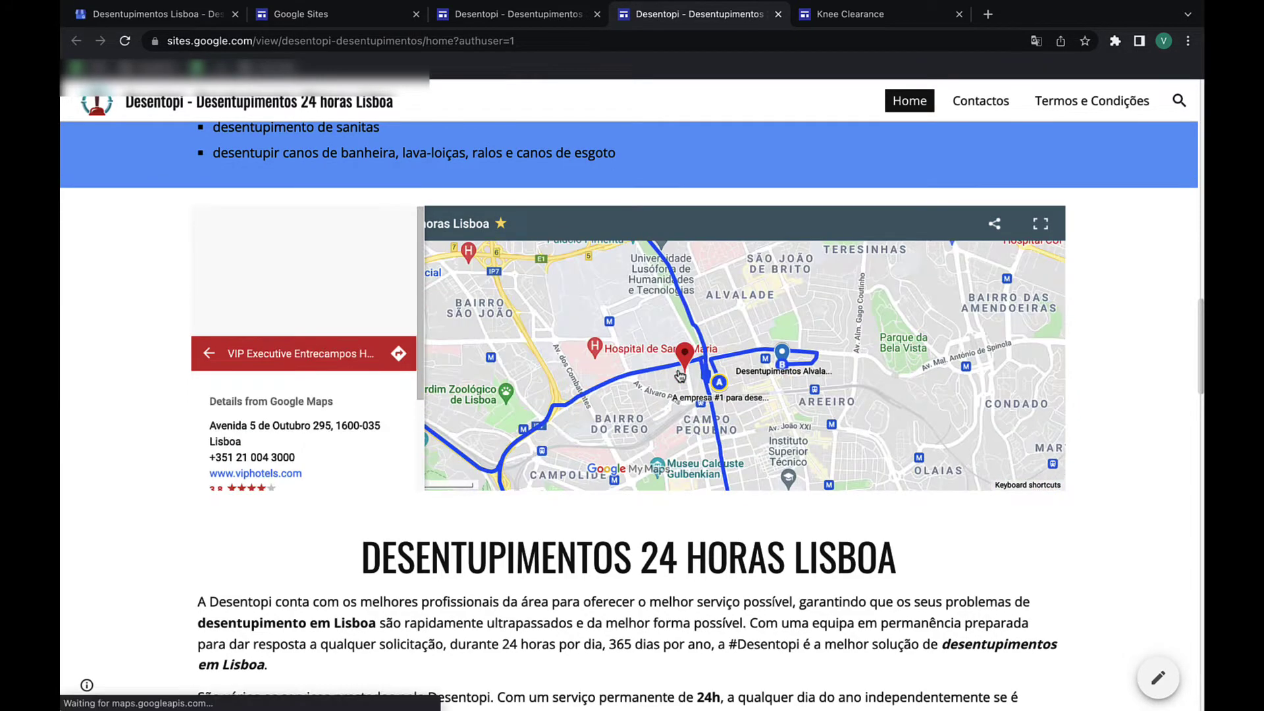
{"action": "scroll", "coordinate": [716, 316], "scroll_direction": "down", "scroll_amount": 5}
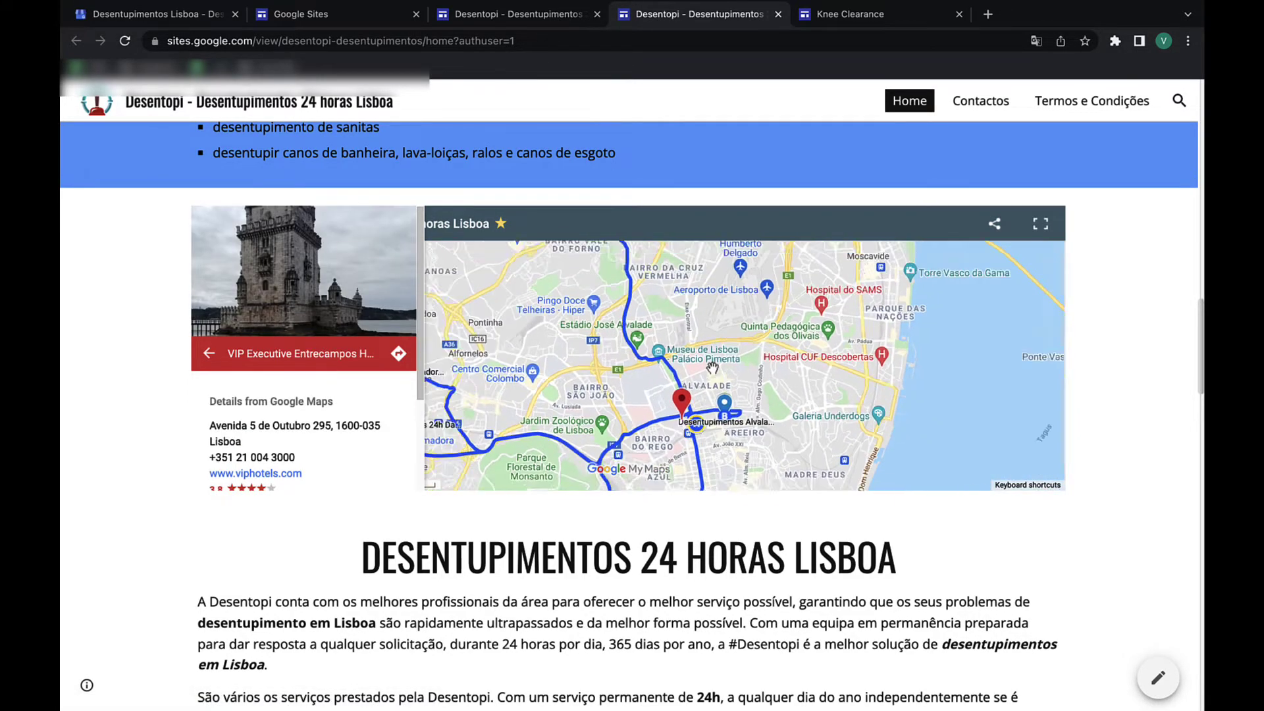
{"action": "scroll", "coordinate": [662, 393], "scroll_direction": "down", "scroll_amount": 3}
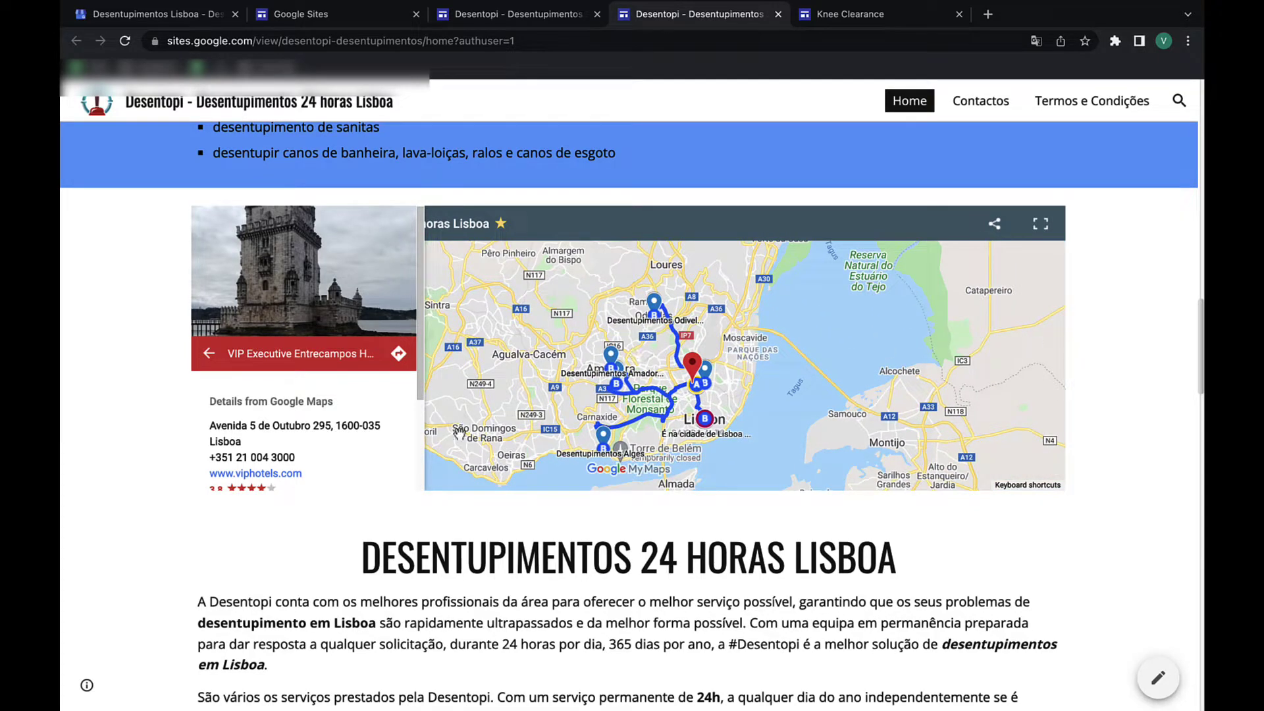
{"action": "scroll", "coordinate": [363, 424], "scroll_direction": "down", "scroll_amount": 6}
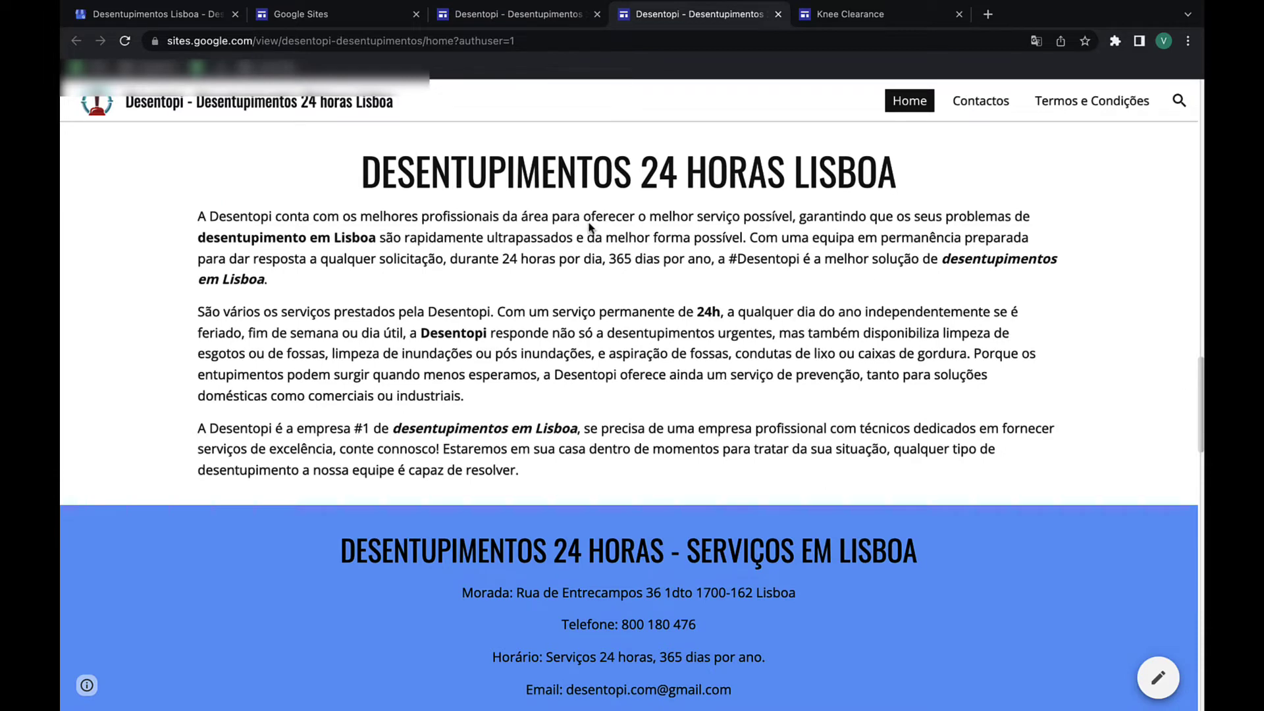
- Read page 1 of the embedded Google Doc, selecting and deselecting its paragraph text
{"action": "left_click_drag", "start_coordinate": [305, 173], "coordinate": [1149, 652]}
{"action": "scroll", "coordinate": [1076, 488], "scroll_direction": "down", "scroll_amount": 1}
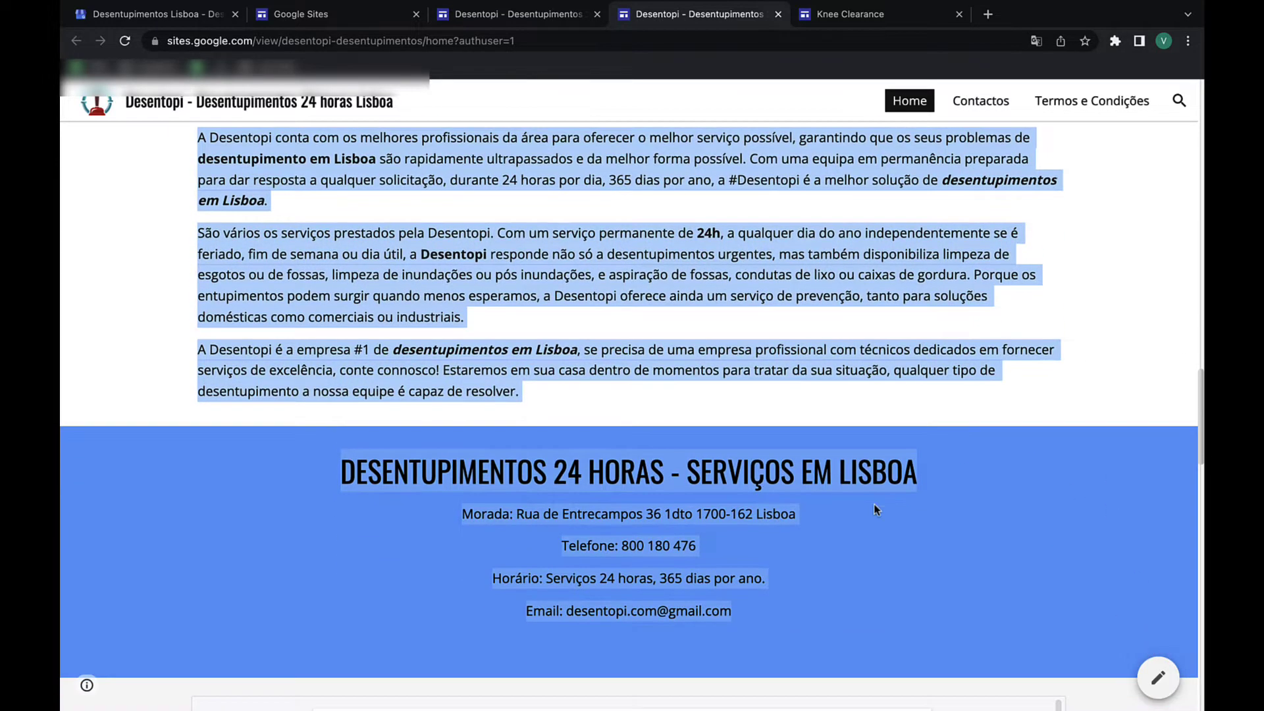
{"action": "left_click", "coordinate": [863, 517]}
{"action": "scroll", "coordinate": [747, 627], "scroll_direction": "down", "scroll_amount": 1}
{"action": "scroll", "coordinate": [508, 457], "scroll_direction": "up", "scroll_amount": 2}
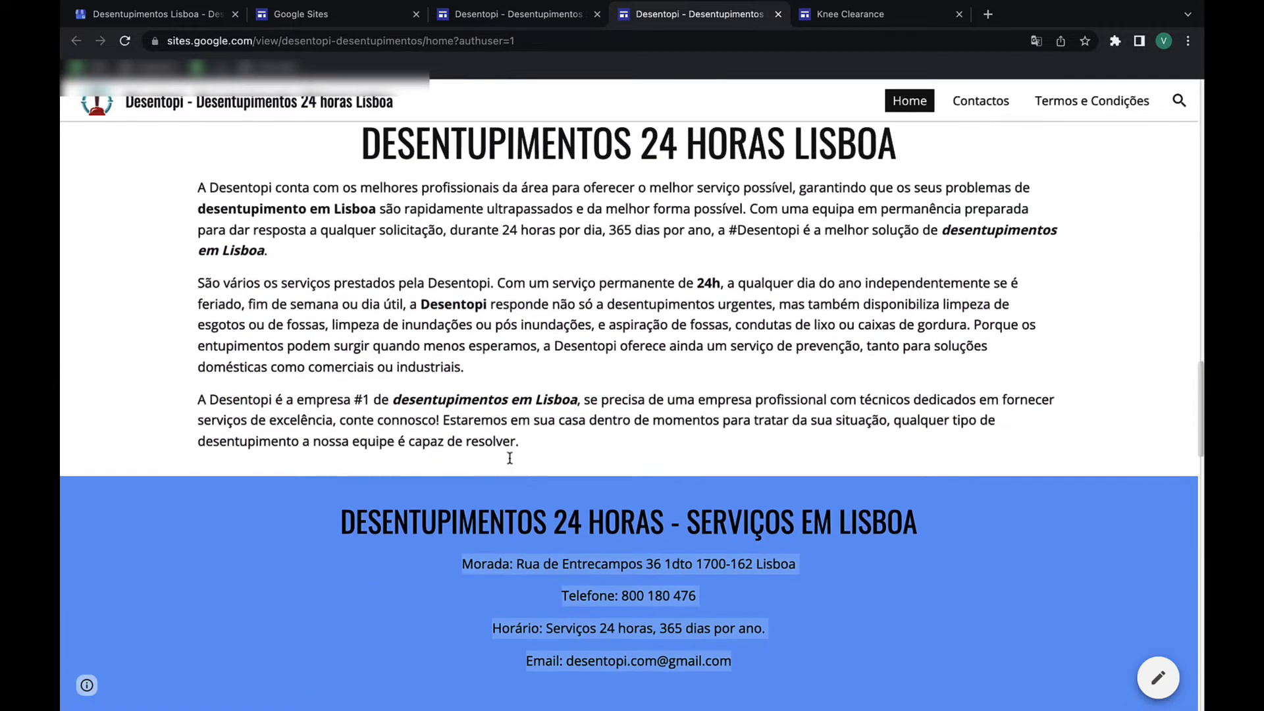
{"action": "left_click_drag", "start_coordinate": [408, 399], "coordinate": [640, 399]}
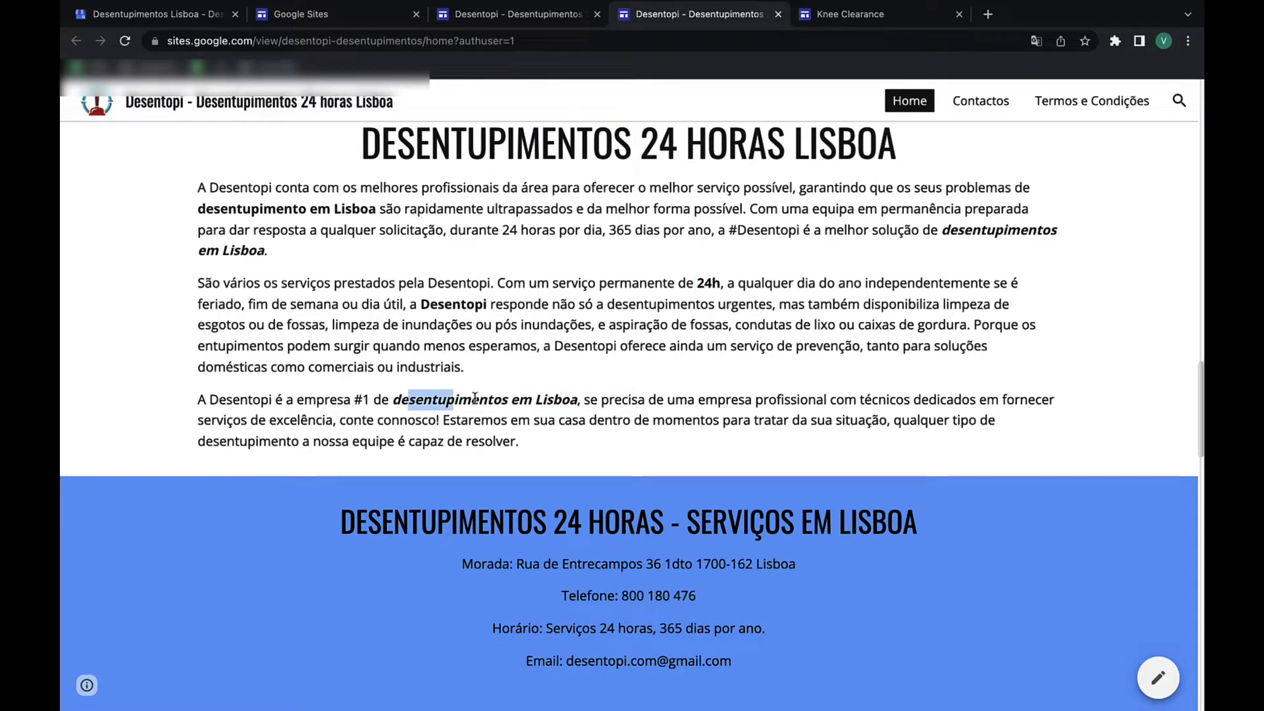
{"action": "left_click_drag", "start_coordinate": [475, 397], "coordinate": [570, 399]}
{"action": "scroll", "coordinate": [566, 397], "scroll_direction": "down", "scroll_amount": 5}
{"action": "scroll", "coordinate": [566, 397], "scroll_direction": "up", "scroll_amount": 4}
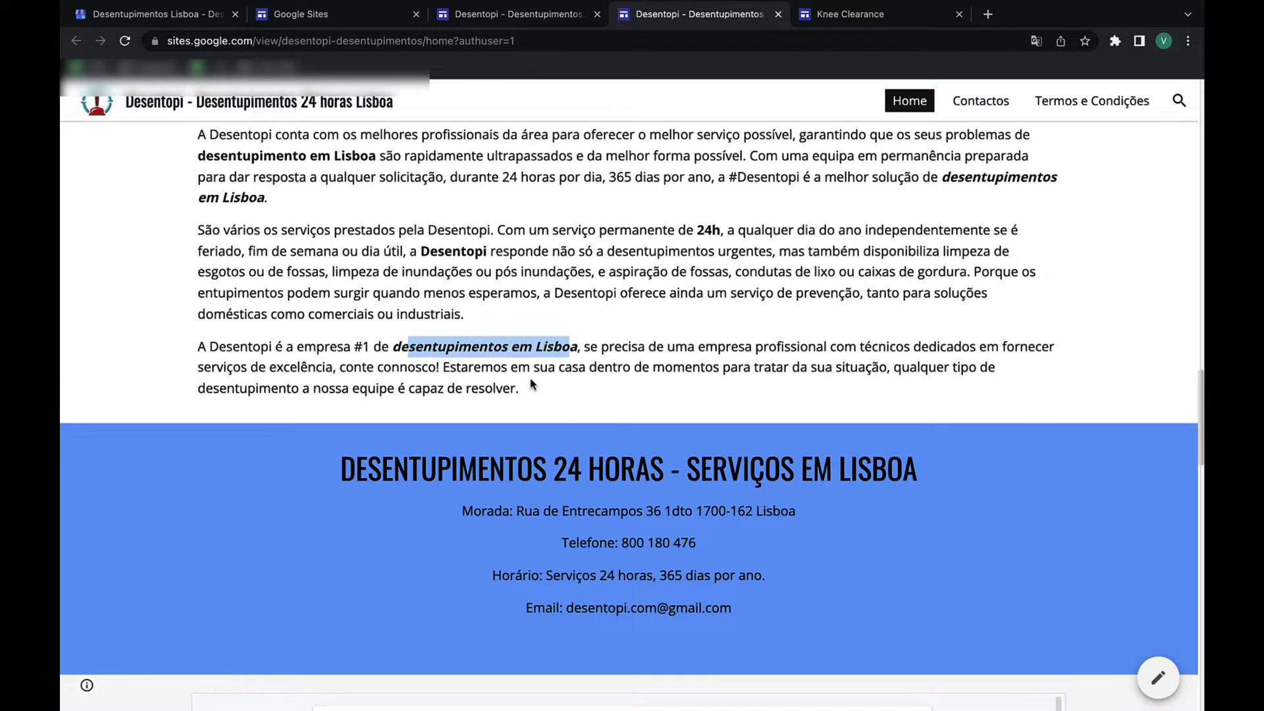
- Read Doc pages 2 and 3, continuing down to the YouTube video and Links sheet
{"action": "scroll", "coordinate": [533, 385], "scroll_direction": "down", "scroll_amount": 6}
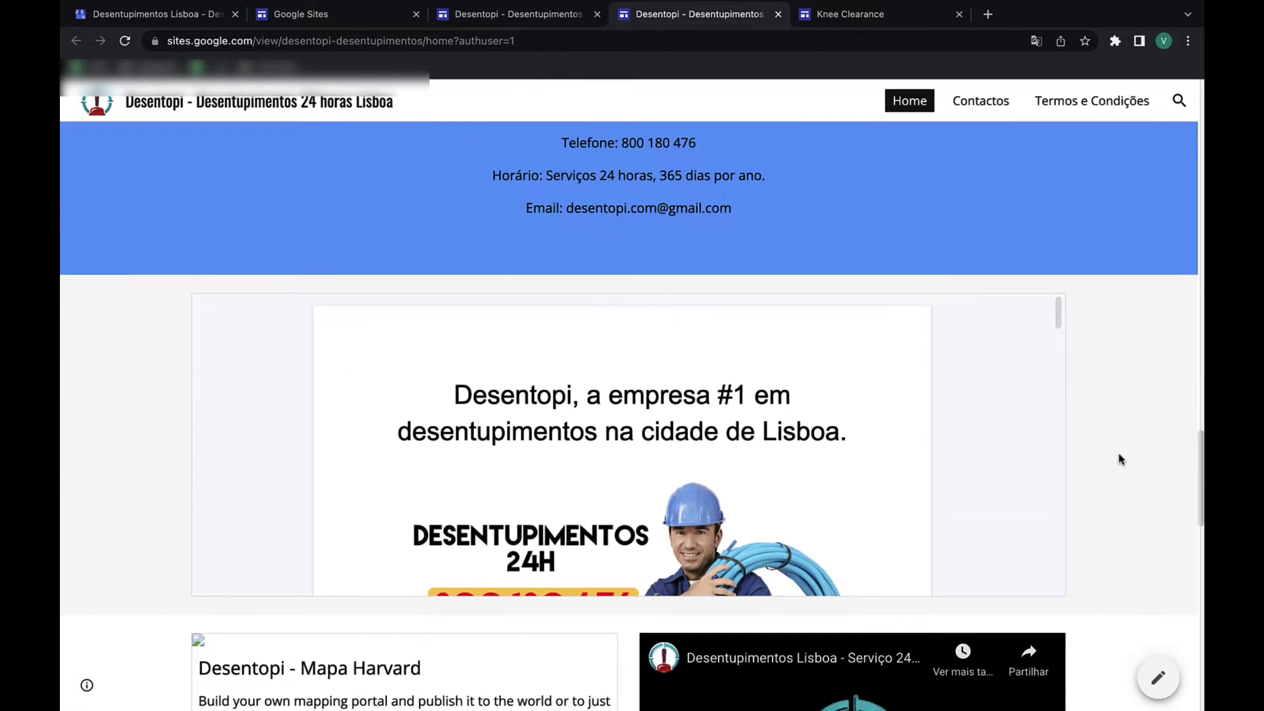
{"action": "scroll", "coordinate": [1047, 491], "scroll_direction": "down", "scroll_amount": 10}
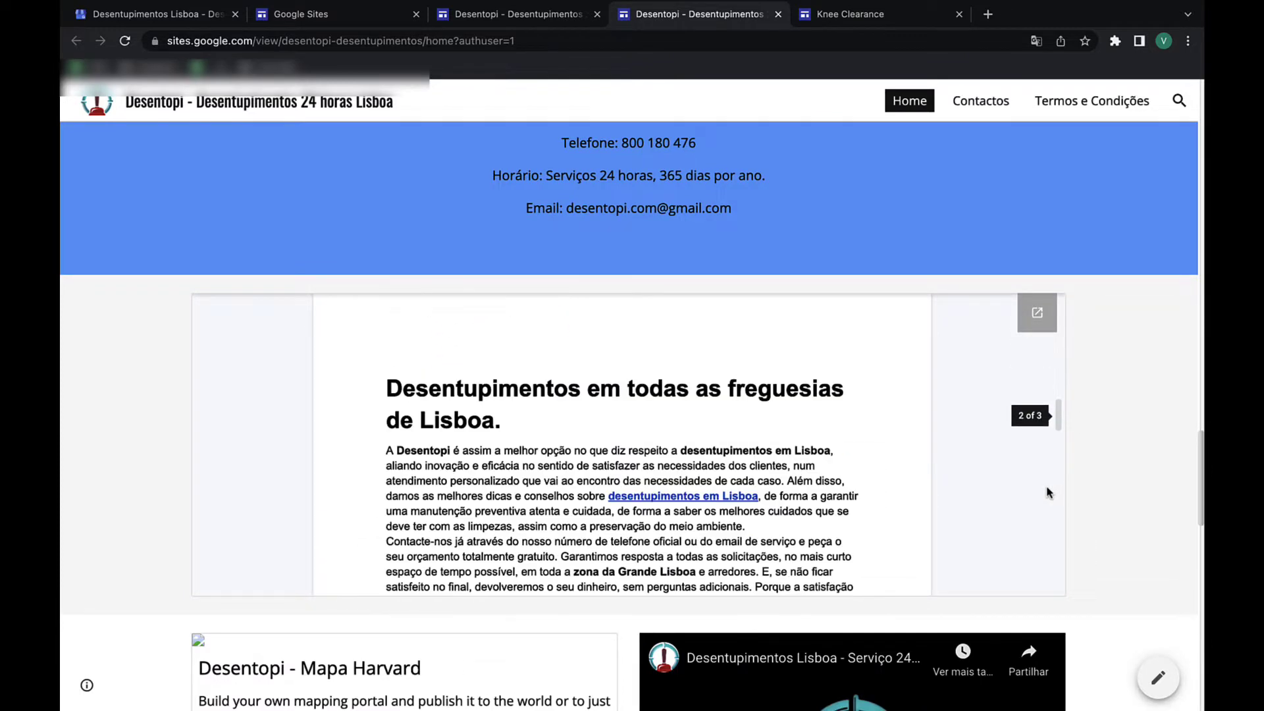
{"action": "scroll", "coordinate": [1048, 492], "scroll_direction": "down", "scroll_amount": 10}
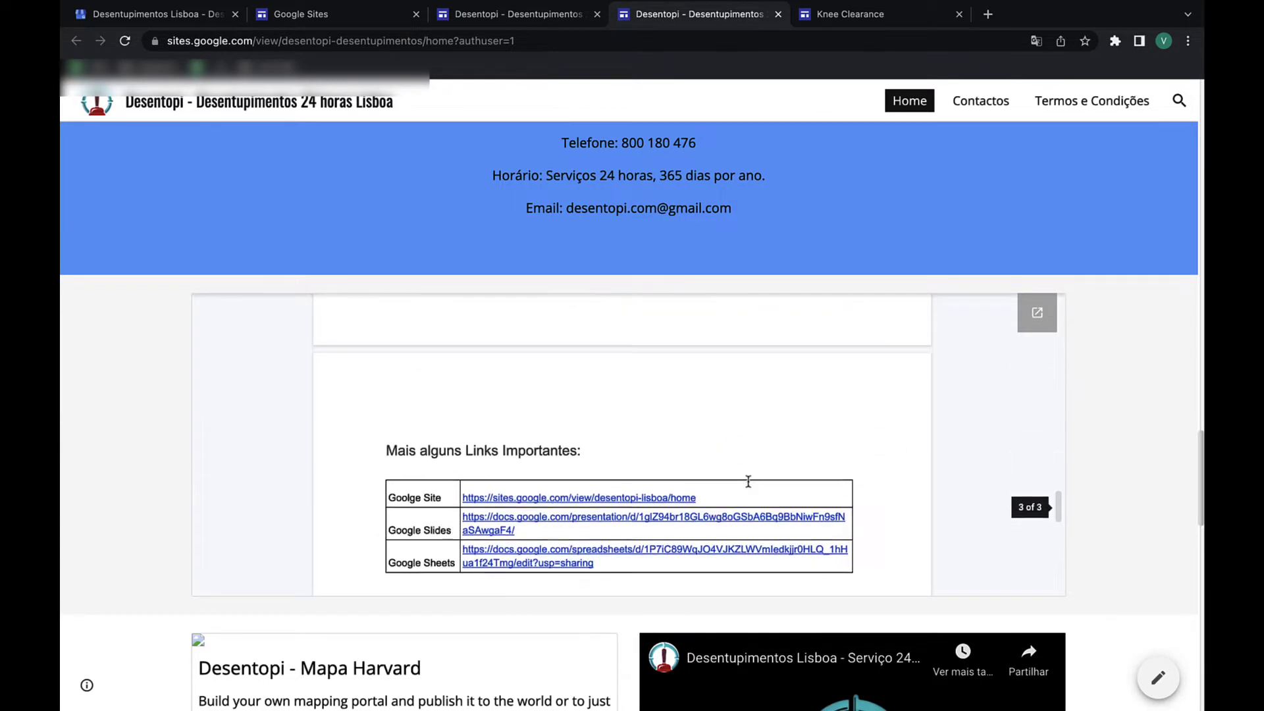
{"action": "scroll", "coordinate": [573, 497], "scroll_direction": "up", "scroll_amount": 7}
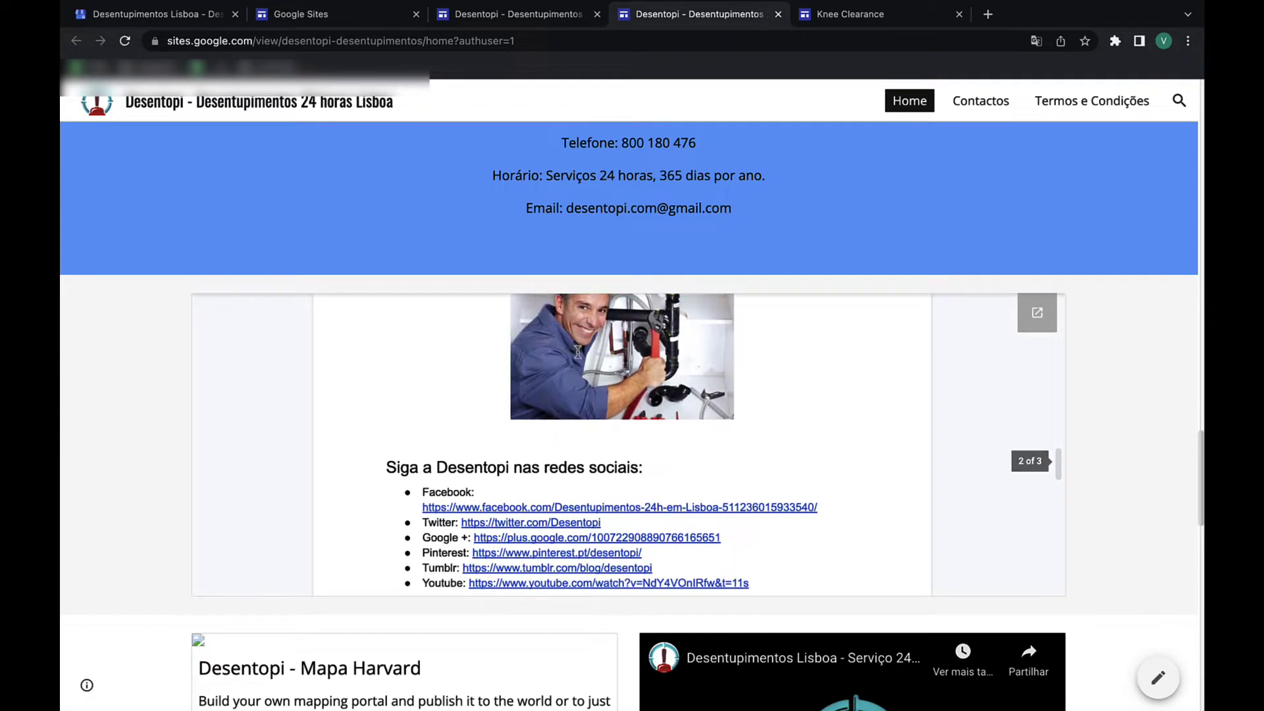
{"action": "scroll", "coordinate": [577, 352], "scroll_direction": "up", "scroll_amount": 5}
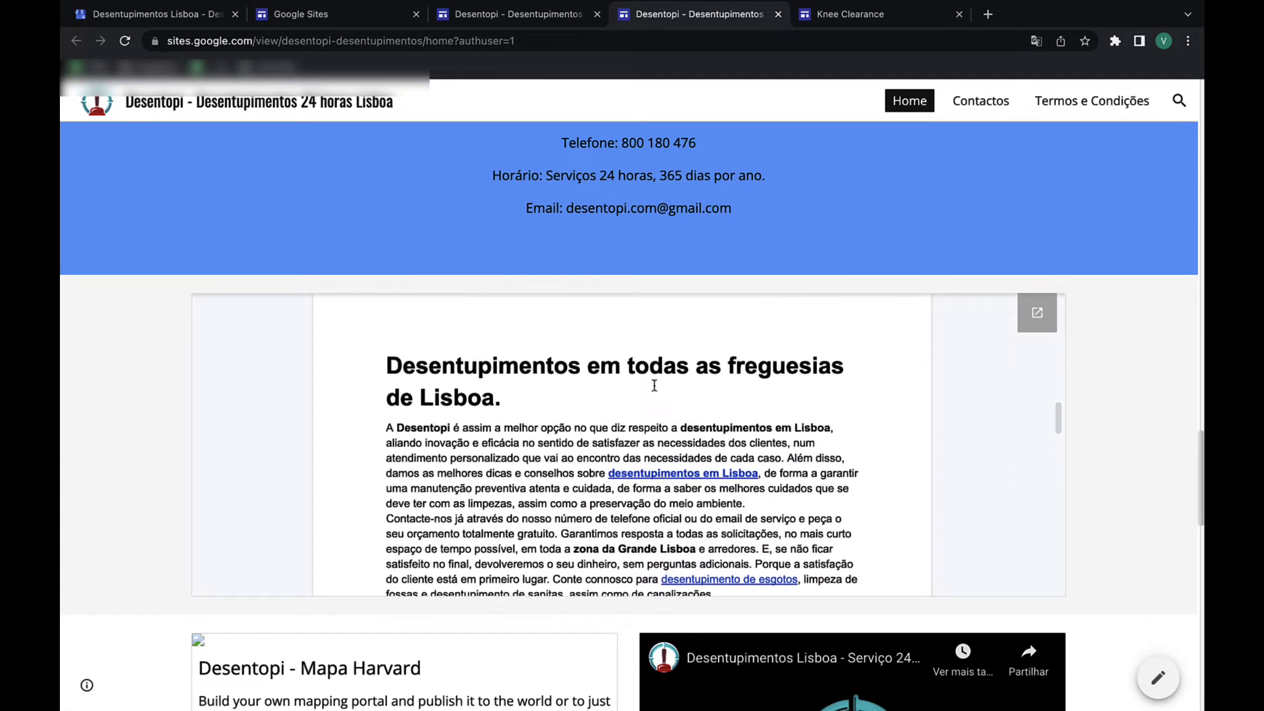
{"action": "scroll", "coordinate": [655, 385], "scroll_direction": "up", "scroll_amount": 2}
{"action": "scroll", "coordinate": [1129, 338], "scroll_direction": "down", "scroll_amount": 6}
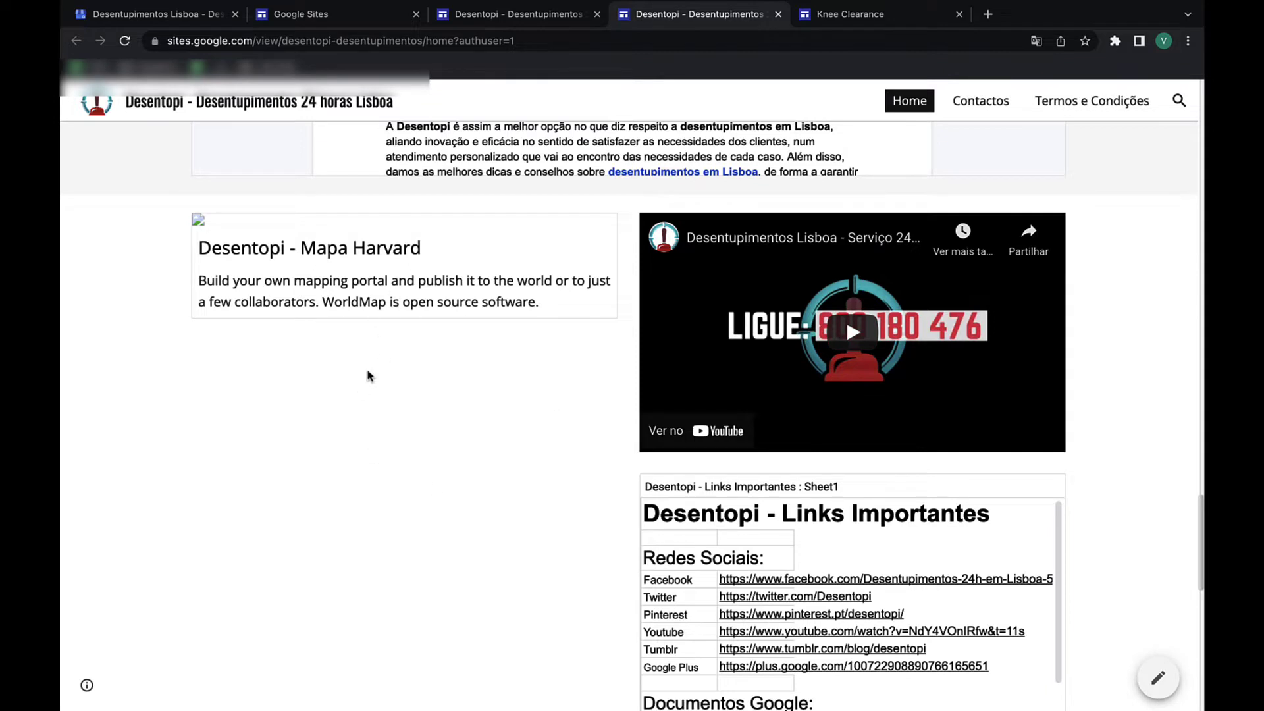
- Review the Links Importantes sheet and Lisbon contact form down to the embedded slide deck
{"action": "scroll", "coordinate": [821, 340], "scroll_direction": "down", "scroll_amount": 2}
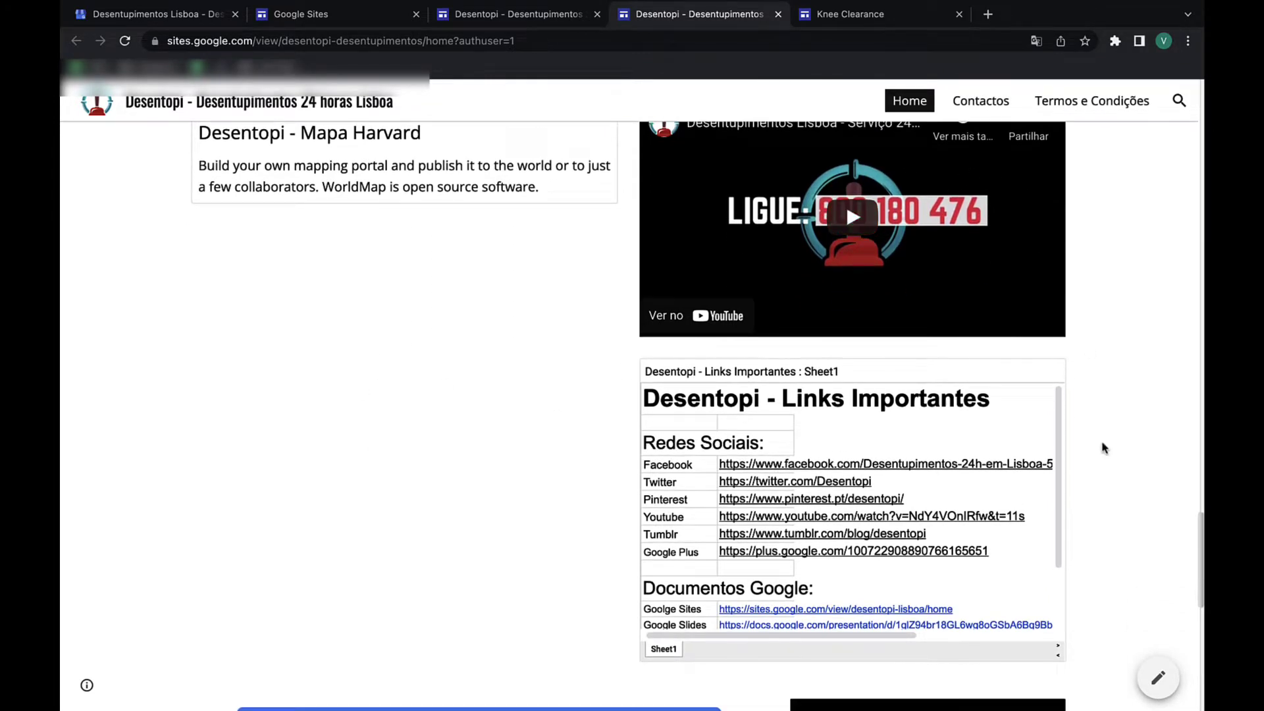
{"action": "scroll", "coordinate": [852, 474], "scroll_direction": "down", "scroll_amount": 2}
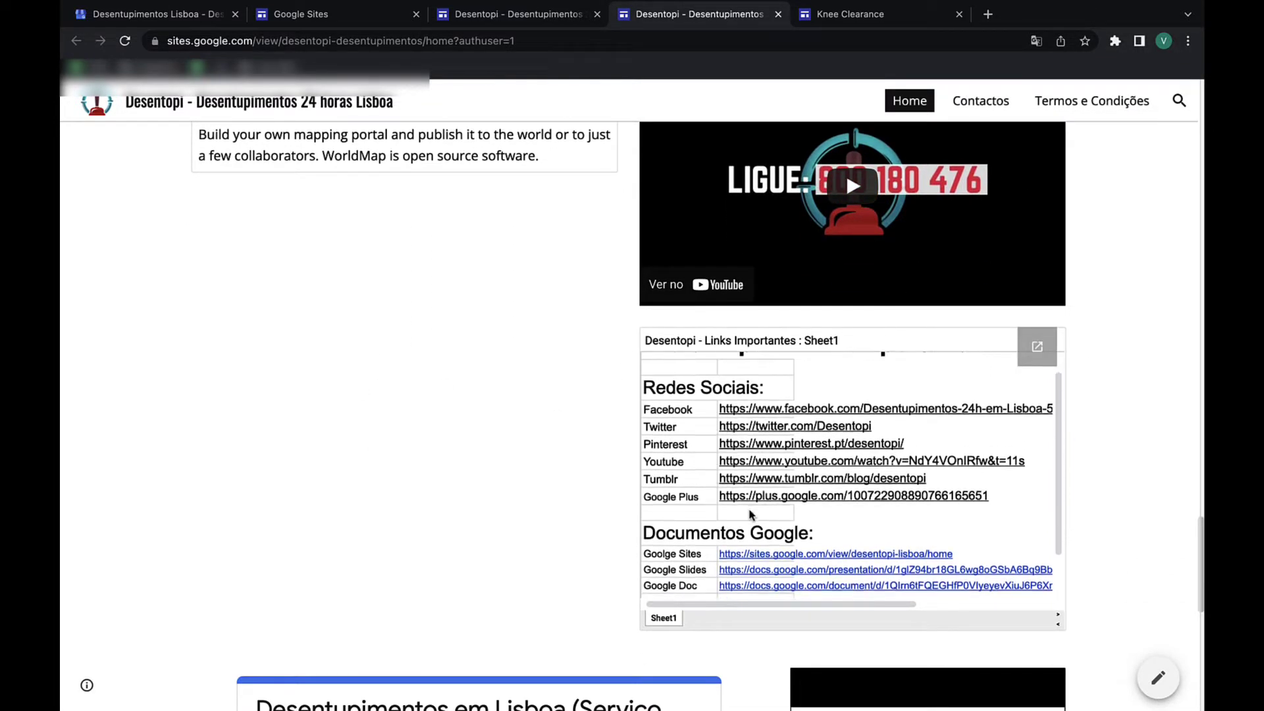
{"action": "scroll", "coordinate": [757, 506], "scroll_direction": "down", "scroll_amount": 2}
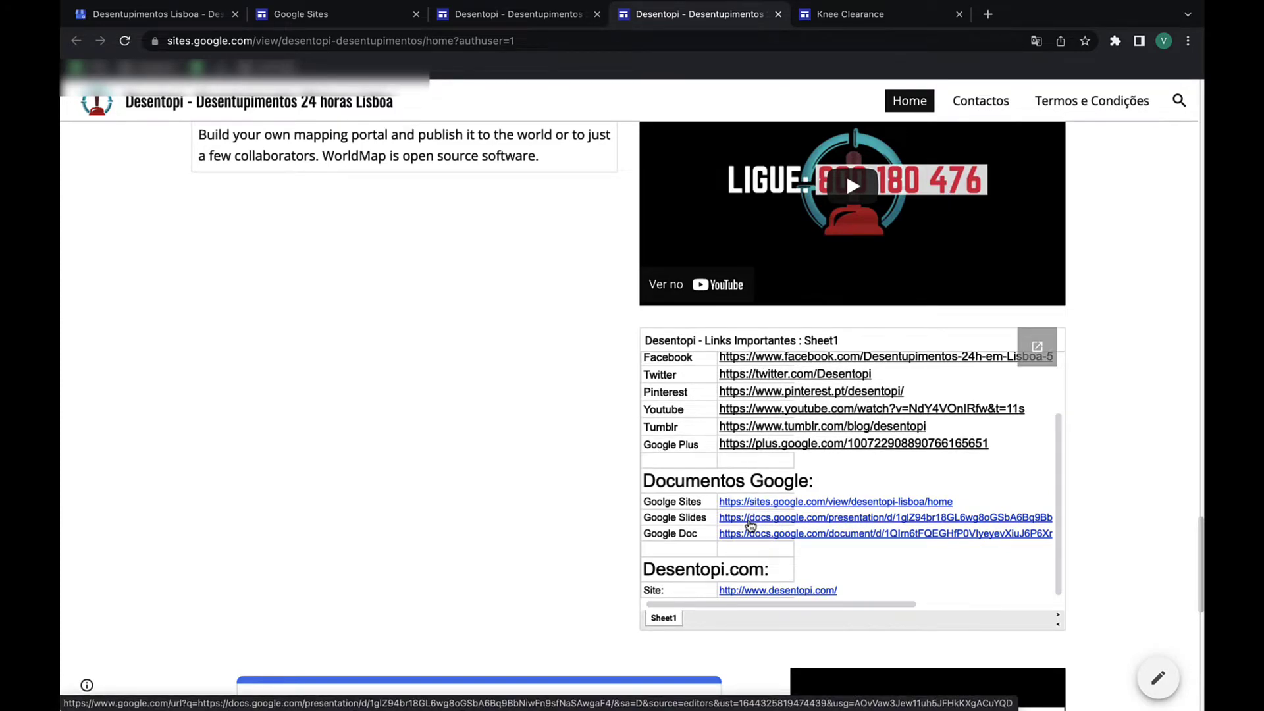
{"action": "scroll", "coordinate": [750, 525], "scroll_direction": "down", "scroll_amount": 5}
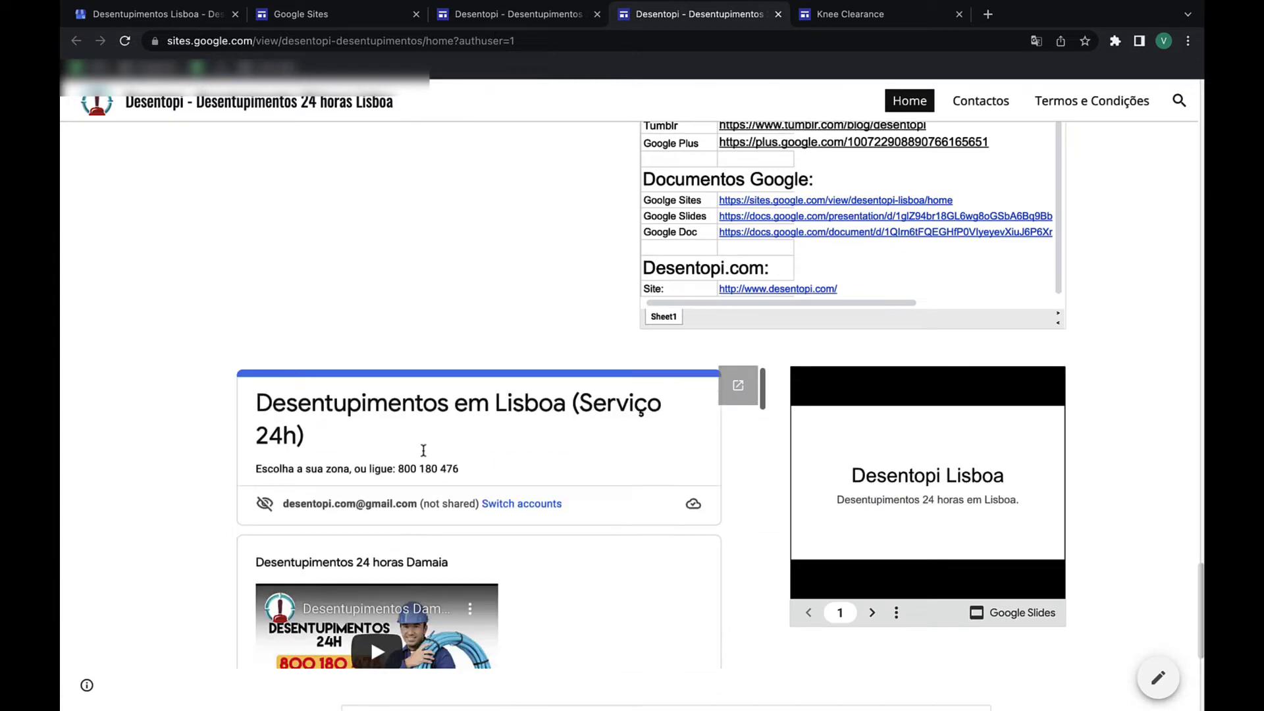
{"action": "scroll", "coordinate": [129, 489], "scroll_direction": "down", "scroll_amount": 1}
{"action": "scroll", "coordinate": [333, 472], "scroll_direction": "down", "scroll_amount": 10}
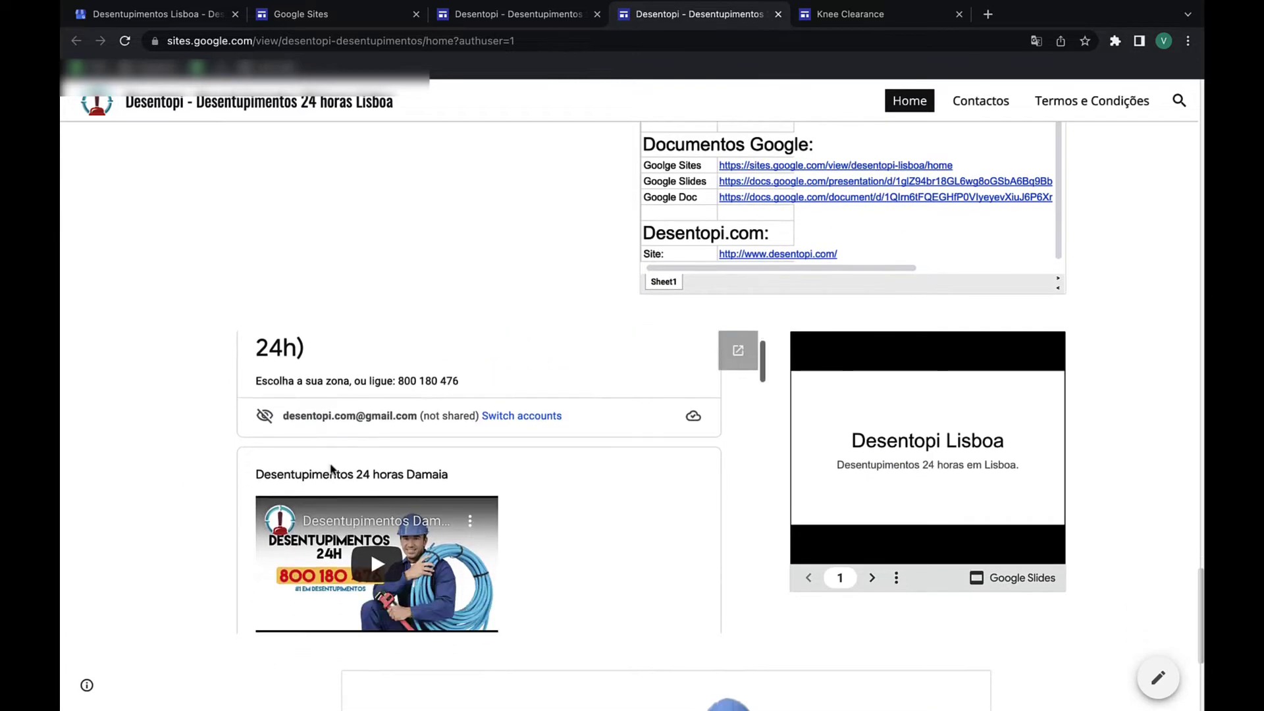
{"action": "scroll", "coordinate": [333, 469], "scroll_direction": "down", "scroll_amount": 8}
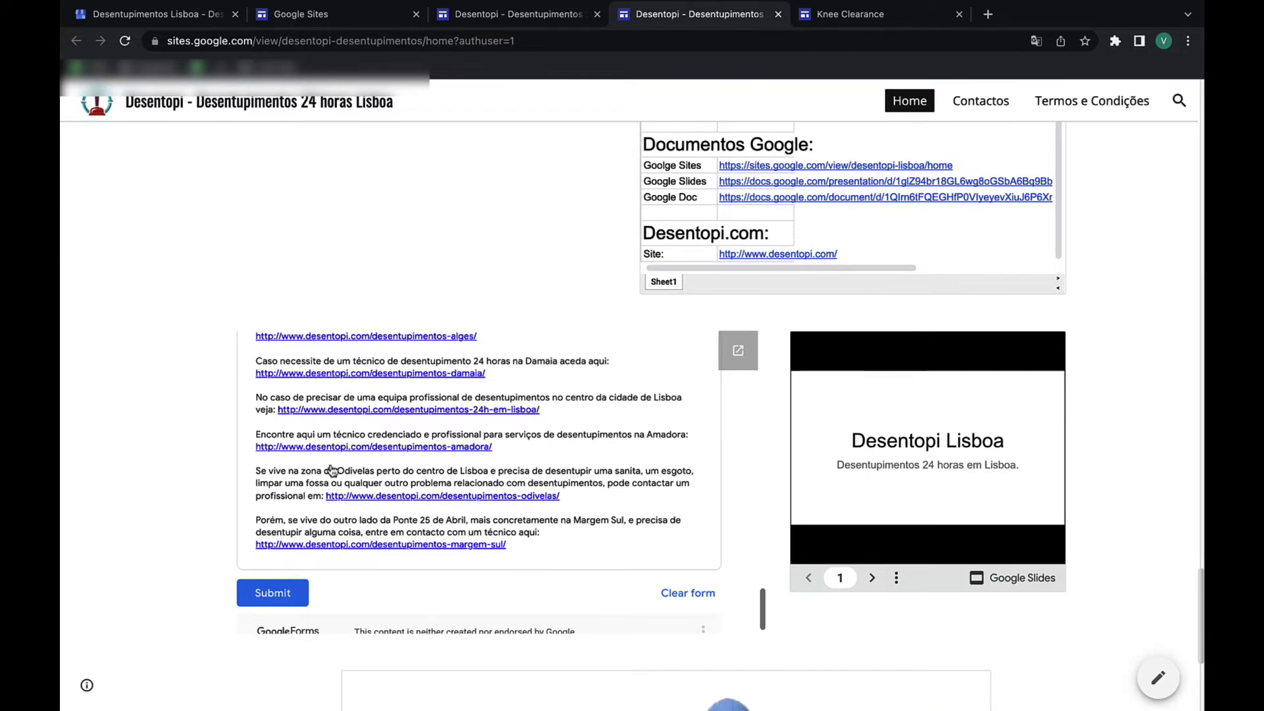
- Advance the embedded deck to slide 12, step back to slide 11, and reach the flyer
{"action": "left_click", "coordinate": [872, 578]}
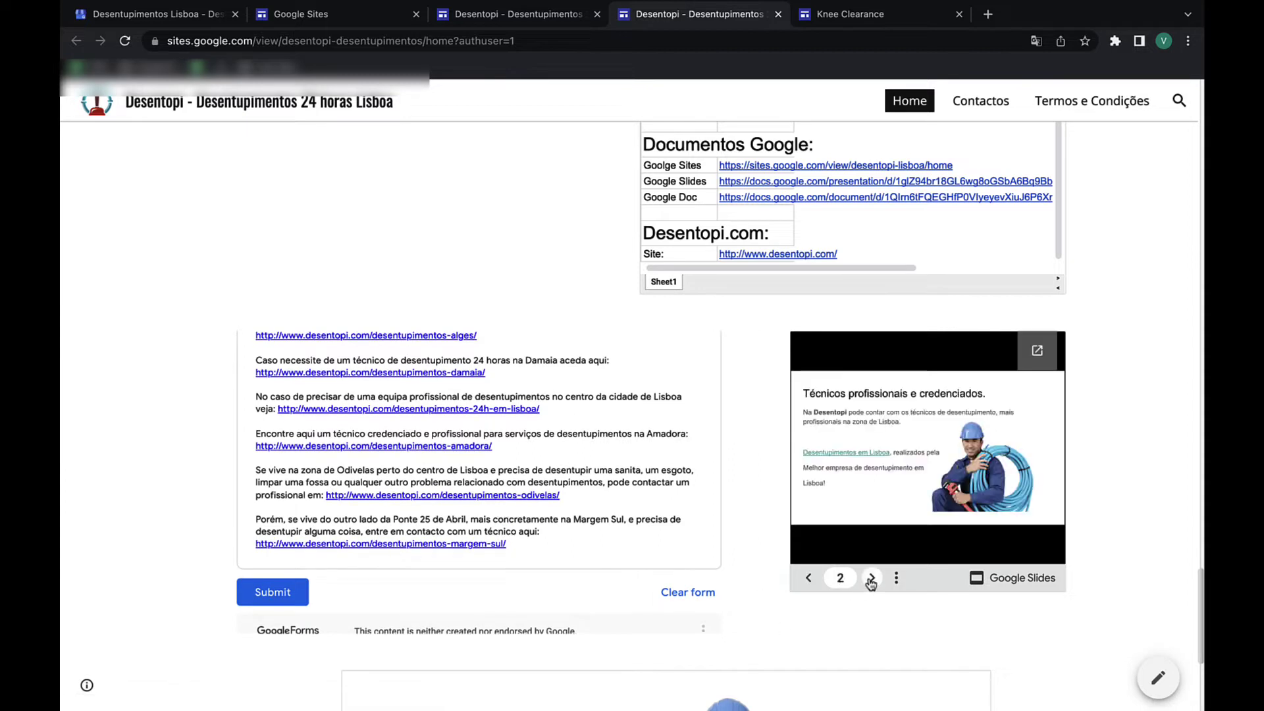
{"action": "left_click", "coordinate": [871, 578]}
{"action": "left_click", "coordinate": [872, 578]}
{"action": "left_click", "coordinate": [872, 578]}
{"action": "left_click", "coordinate": [872, 578]}
{"action": "left_click", "coordinate": [872, 579]}
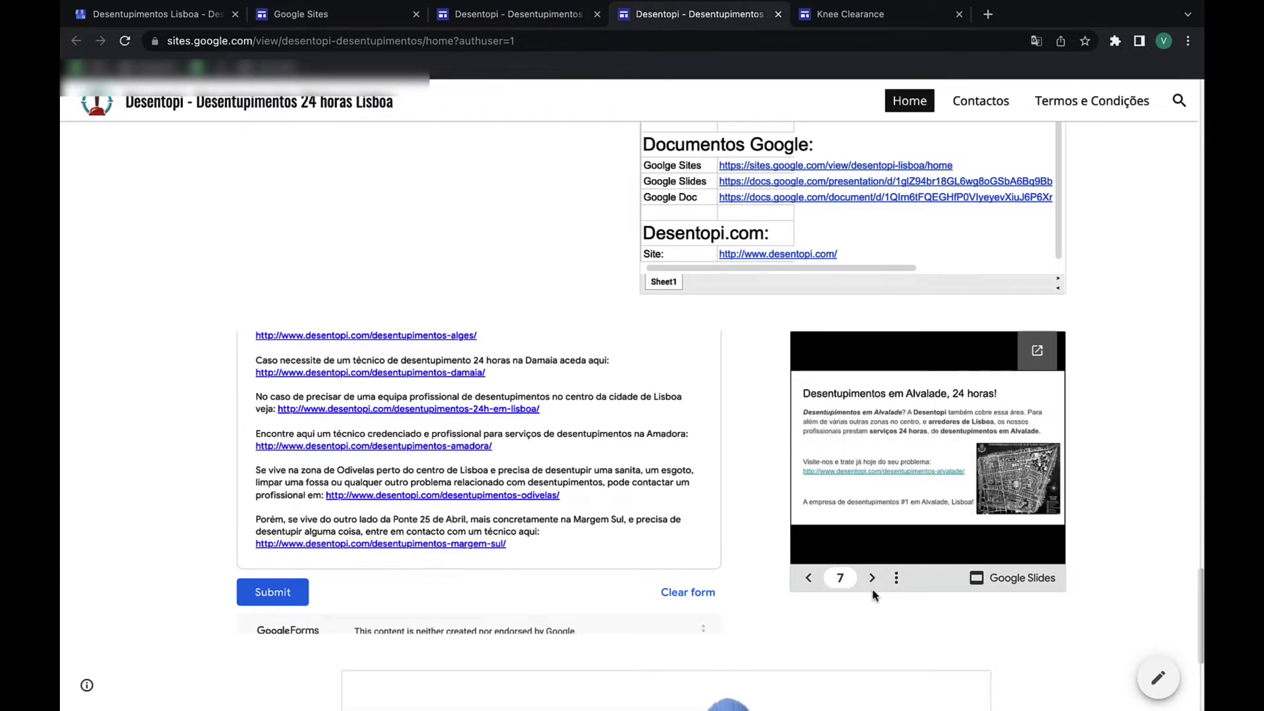
{"action": "left_click", "coordinate": [872, 579]}
{"action": "left_click", "coordinate": [871, 580]}
{"action": "left_click", "coordinate": [872, 579]}
{"action": "left_click", "coordinate": [872, 579]}
{"action": "left_click", "coordinate": [872, 580]}
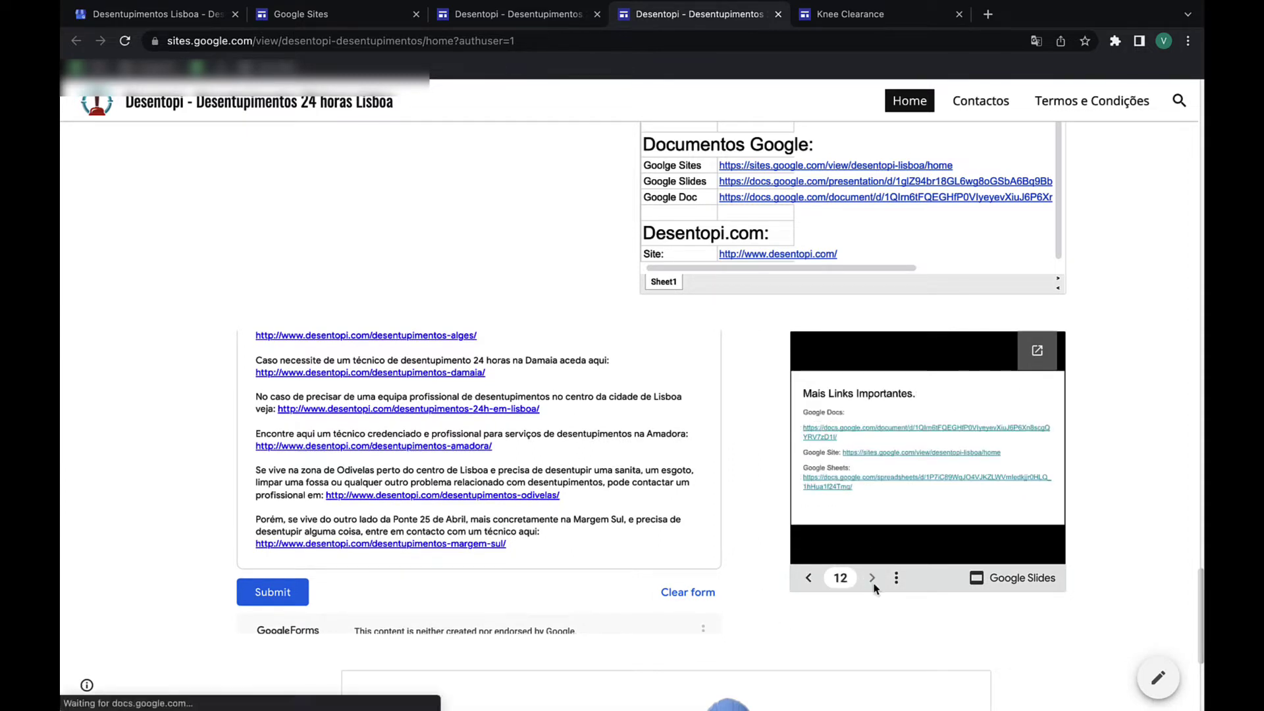
{"action": "left_click", "coordinate": [812, 581]}
{"action": "scroll", "coordinate": [1095, 514], "scroll_direction": "down", "scroll_amount": 5}
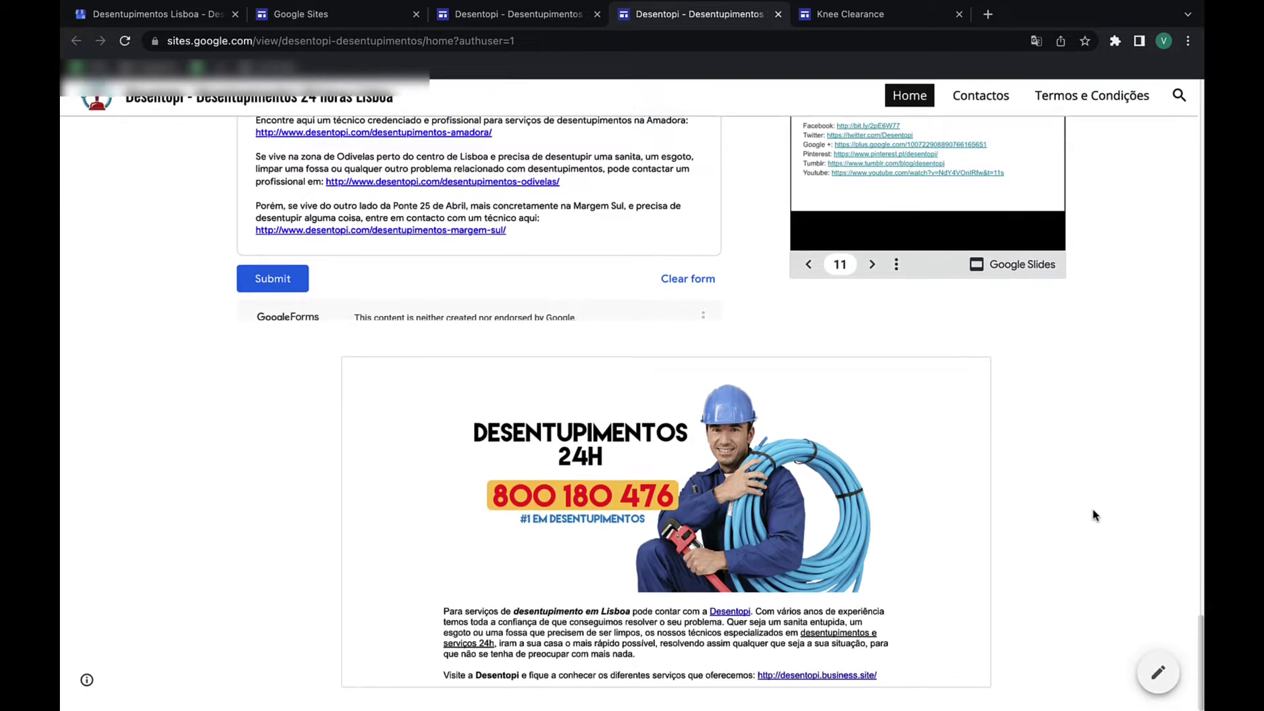
{"action": "mouse_move", "coordinate": [751, 542]}
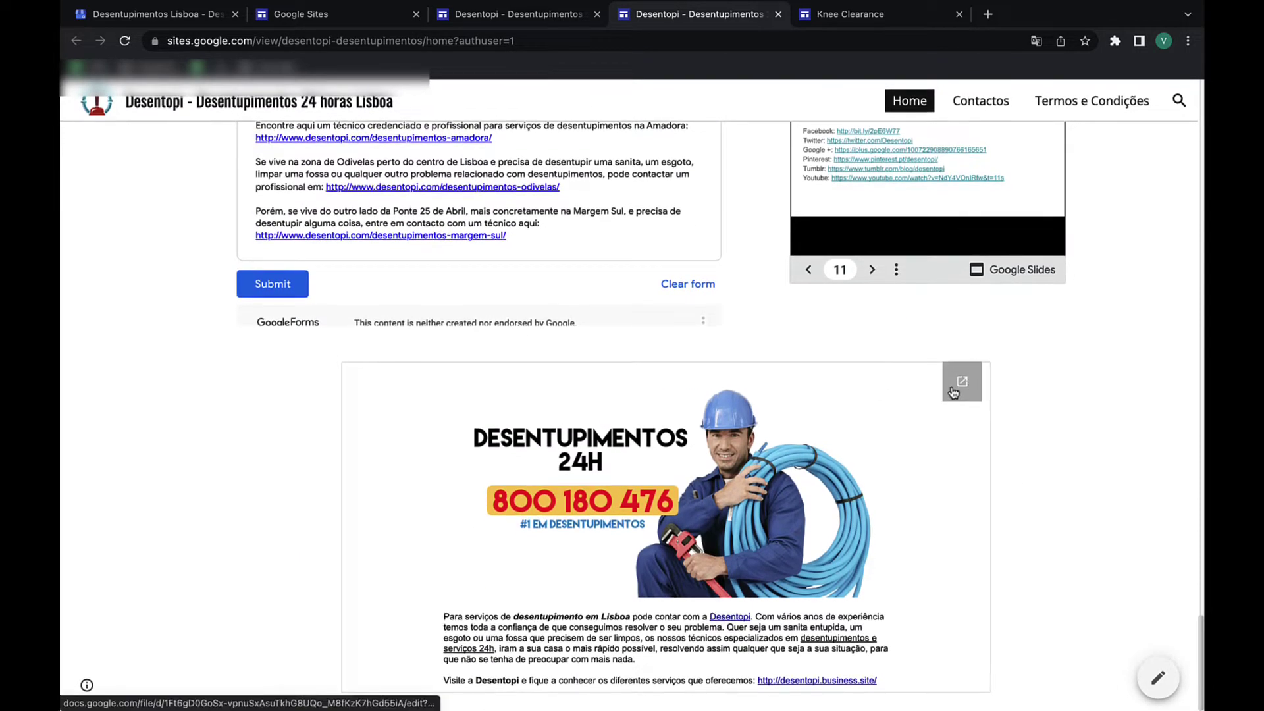
- Pop out the Desentopi flyer image into Google Drive, view it, and close that tab
{"action": "left_click", "coordinate": [953, 393]}
{"action": "left_click", "coordinate": [848, 18]}
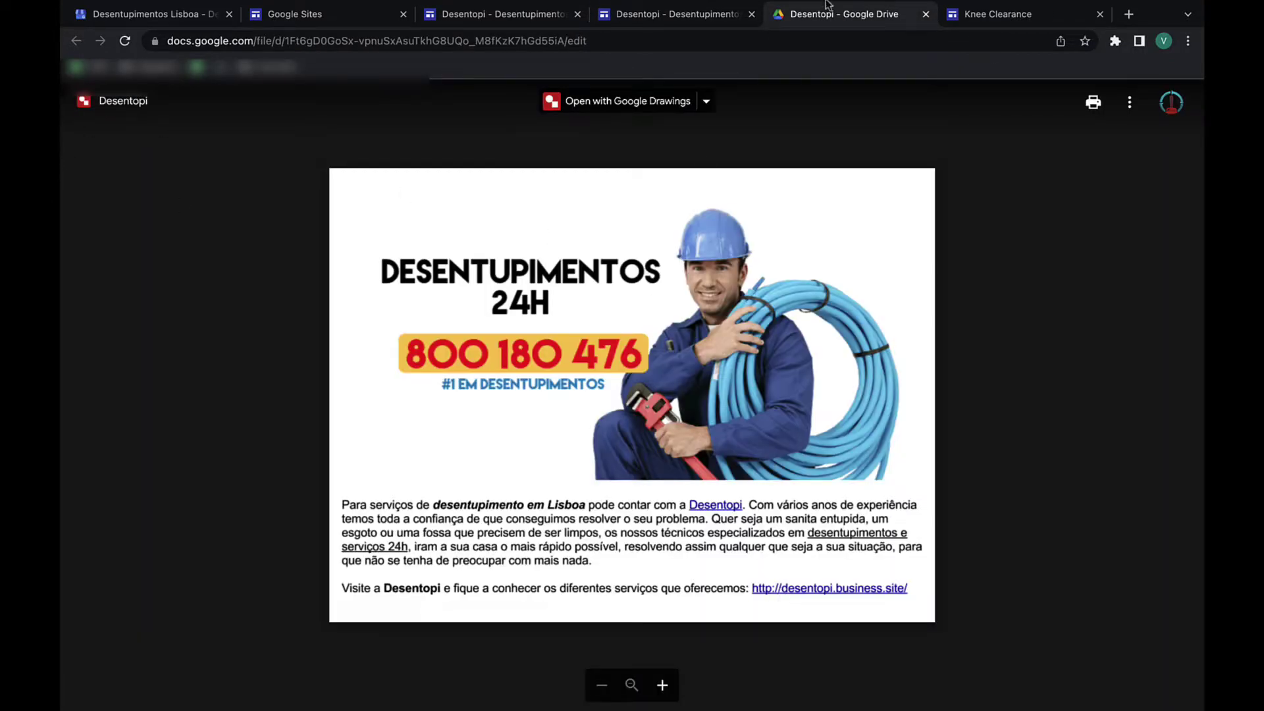
{"action": "left_click", "coordinate": [925, 14]}
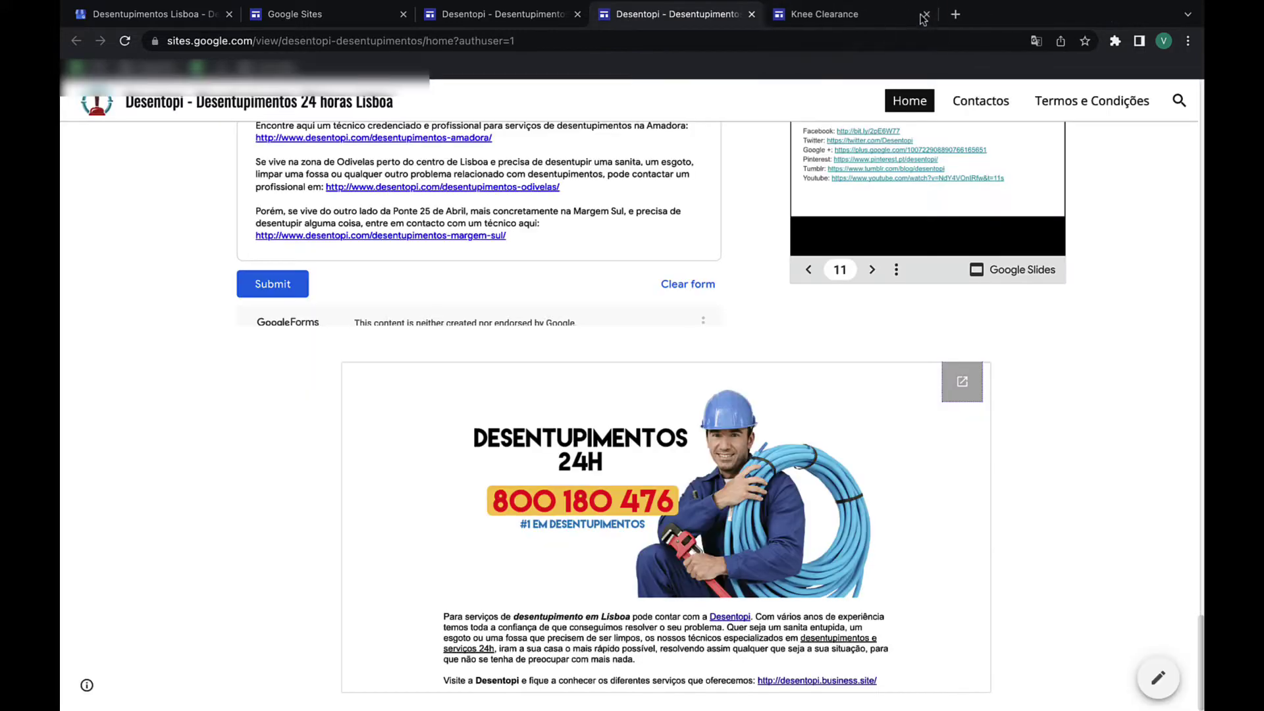
- Return to the top of the Knee Clearance ADA Standards page
{"action": "left_click", "coordinate": [874, 20]}
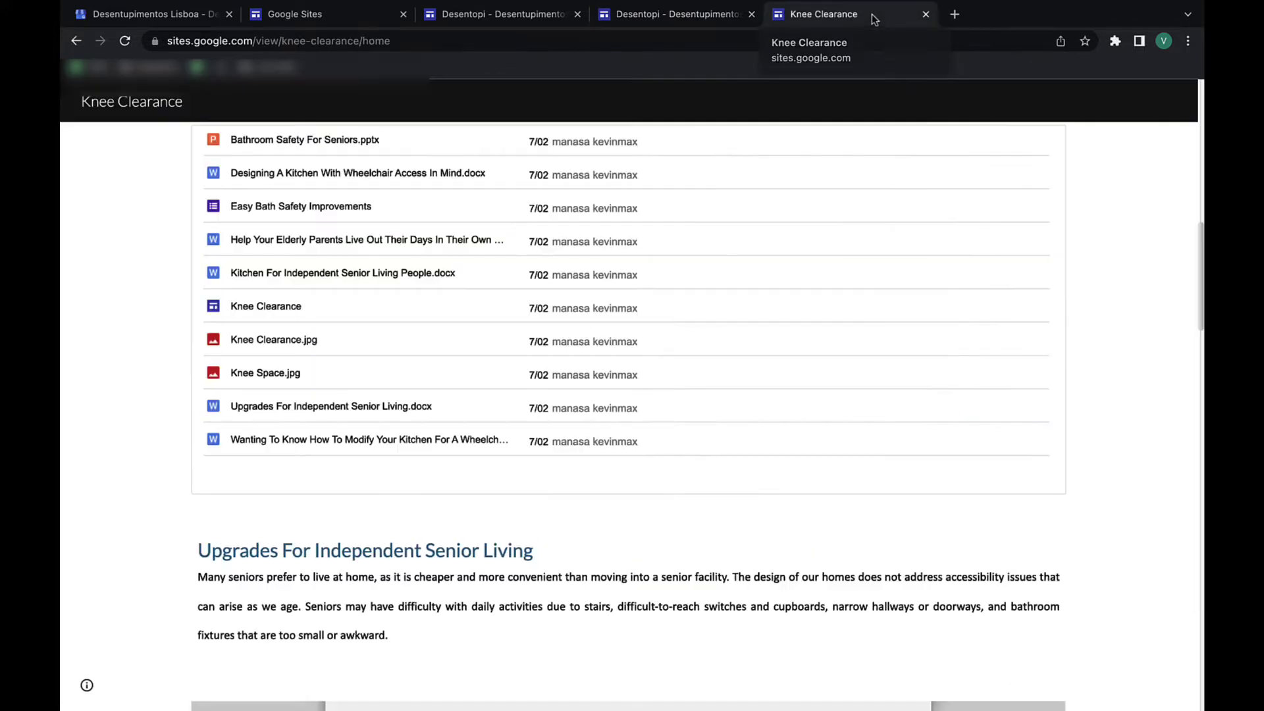
{"action": "scroll", "coordinate": [942, 184], "scroll_direction": "up", "scroll_amount": 5}
{"action": "scroll", "coordinate": [950, 199], "scroll_direction": "up", "scroll_amount": 10}
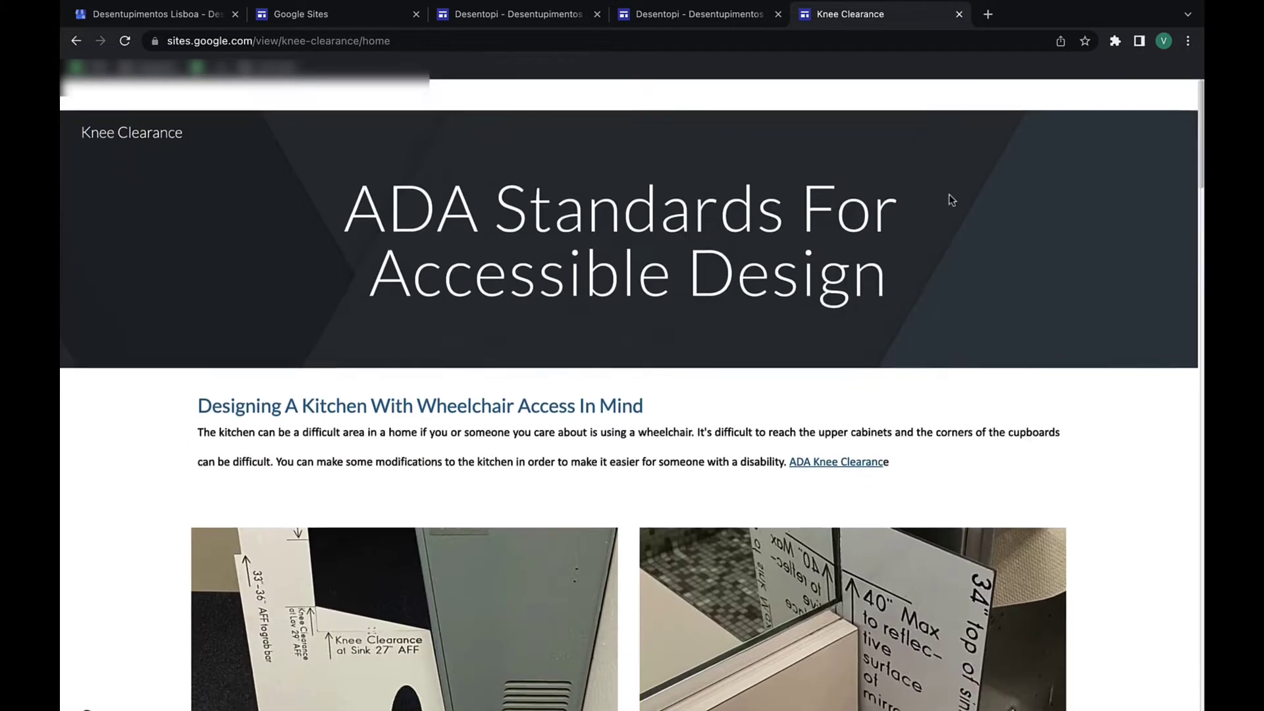
- Create a blank Google Sites site titled 'Bisiness name', then return to the live Desentopi site
{"action": "left_click", "coordinate": [297, 42]}
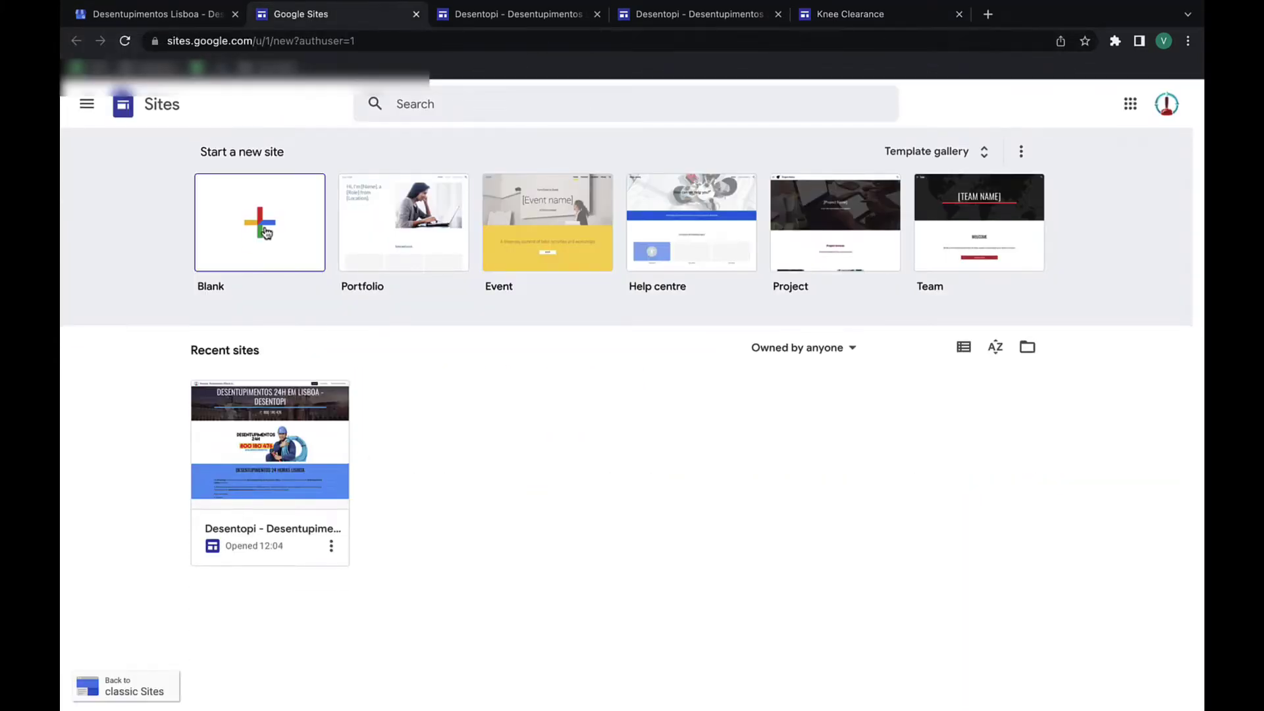
{"action": "left_click", "coordinate": [265, 204]}
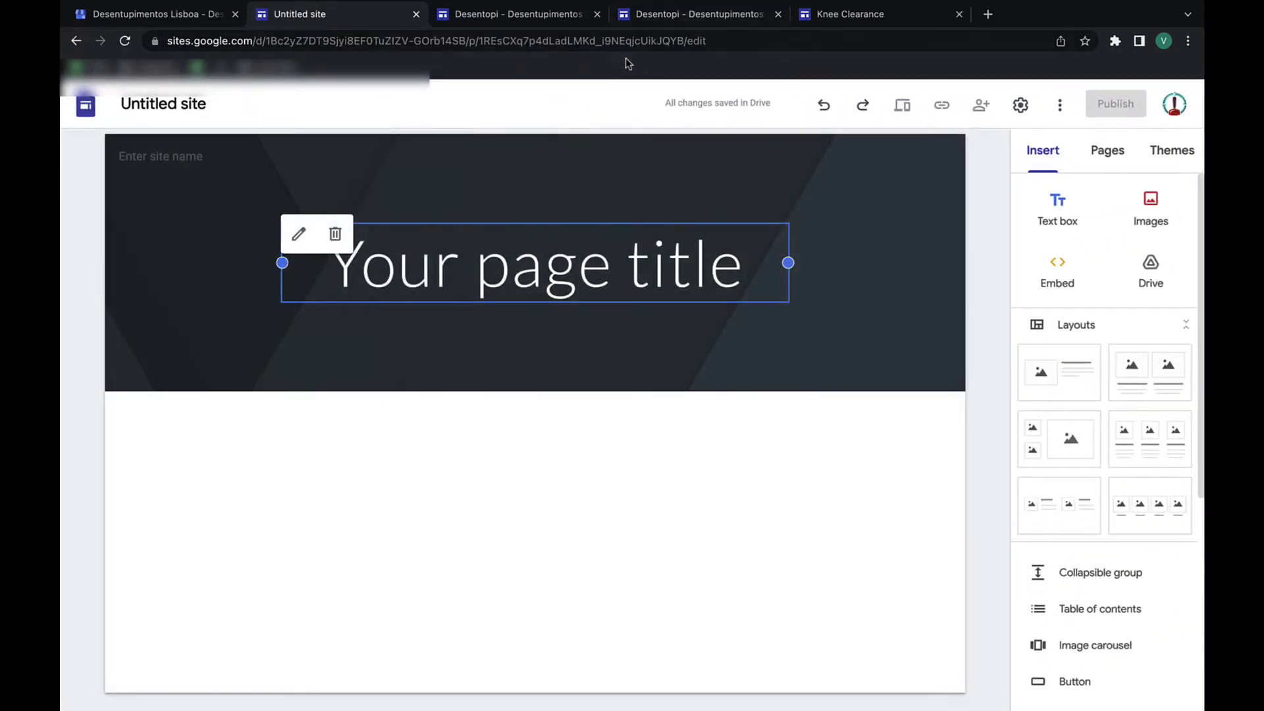
{"action": "triple_click", "coordinate": [478, 257]}
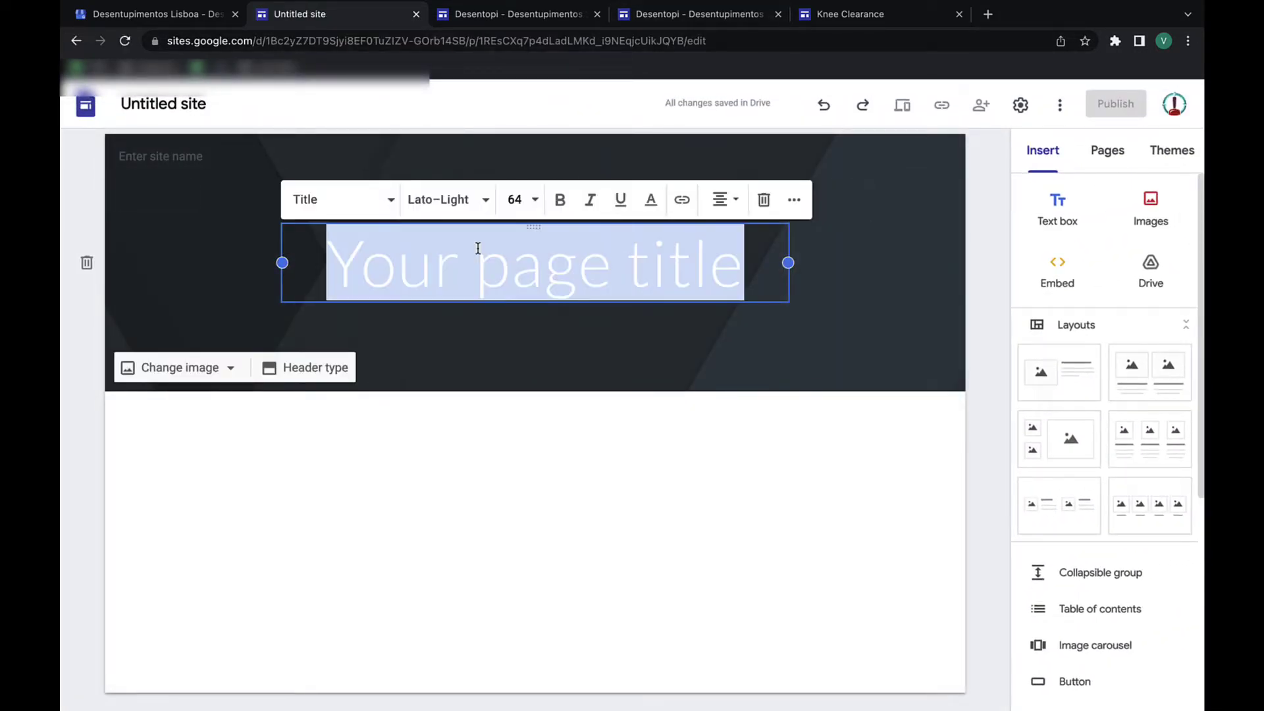
{"action": "type", "text": "B"}
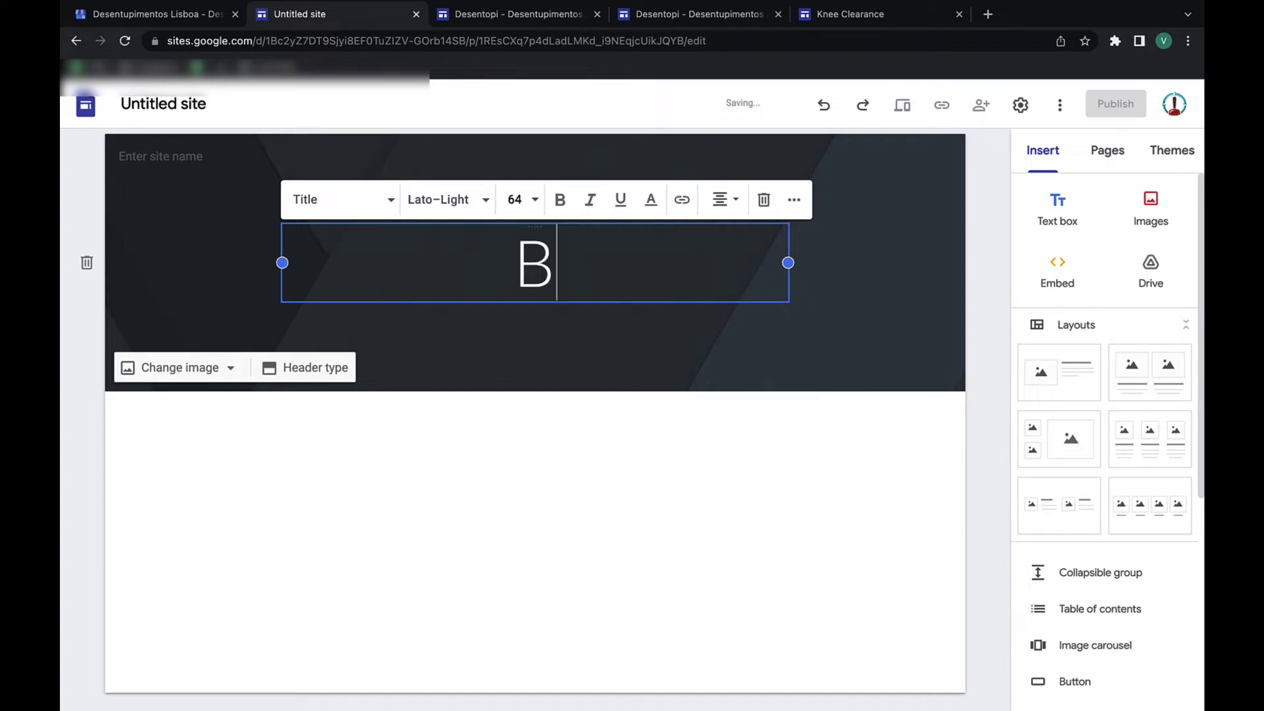
{"action": "type", "text": "buS"}
{"action": "key", "text": "ctrl+a"}
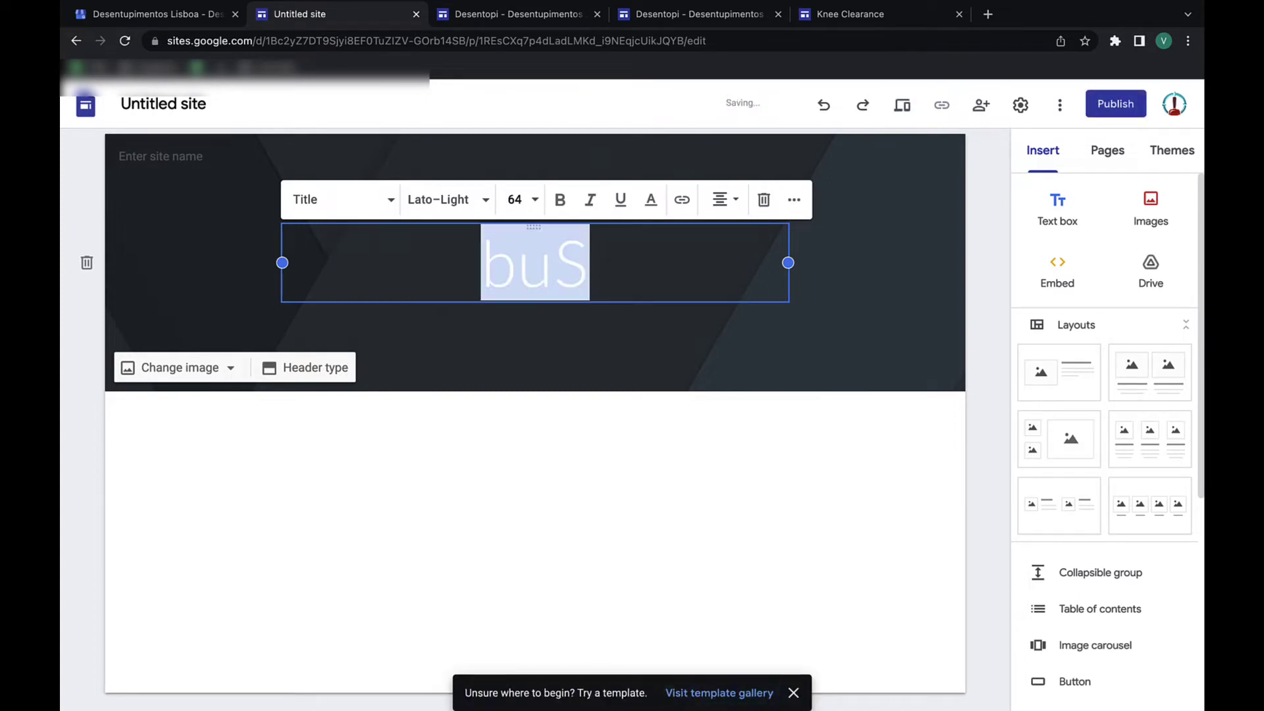
{"action": "type", "text": "Bis"}
{"action": "type", "text": "ine"}
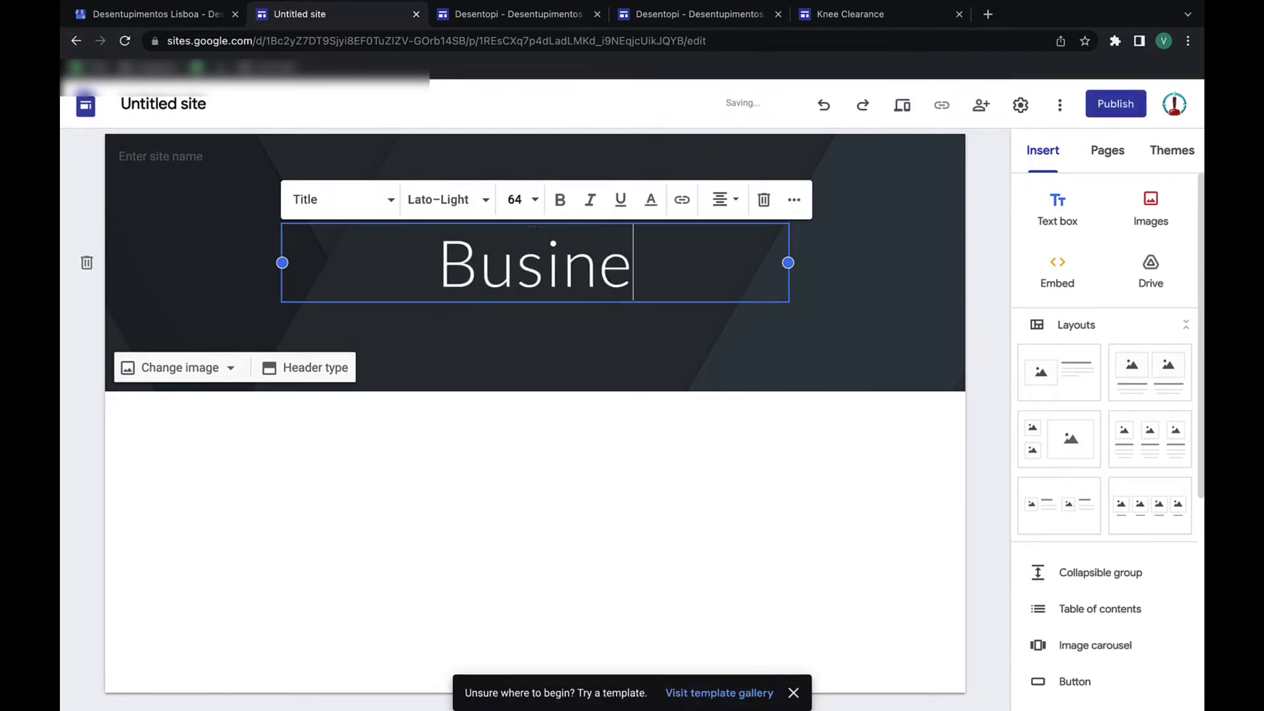
{"action": "type", "text": "ss name"}
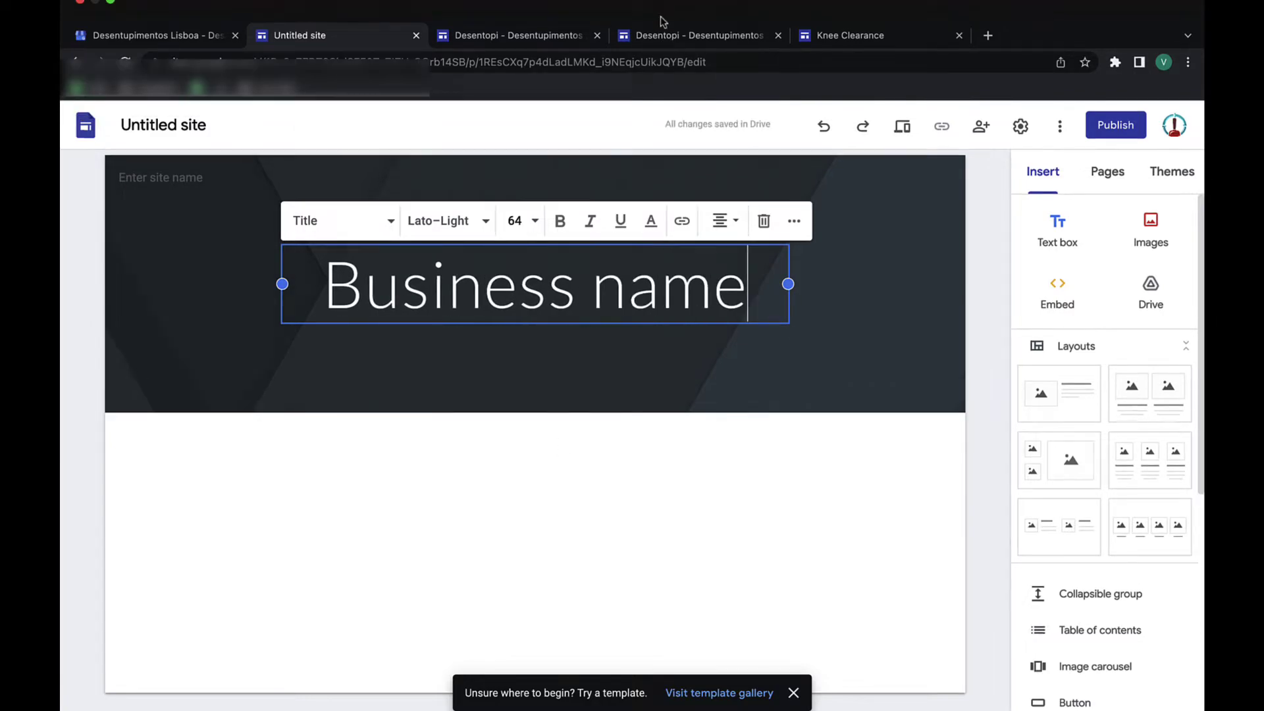
{"action": "left_click", "coordinate": [661, 32]}
- Switch to the Knee Clearance site and review its ADA page content
{"action": "scroll", "coordinate": [658, 296], "scroll_direction": "up", "scroll_amount": 15}
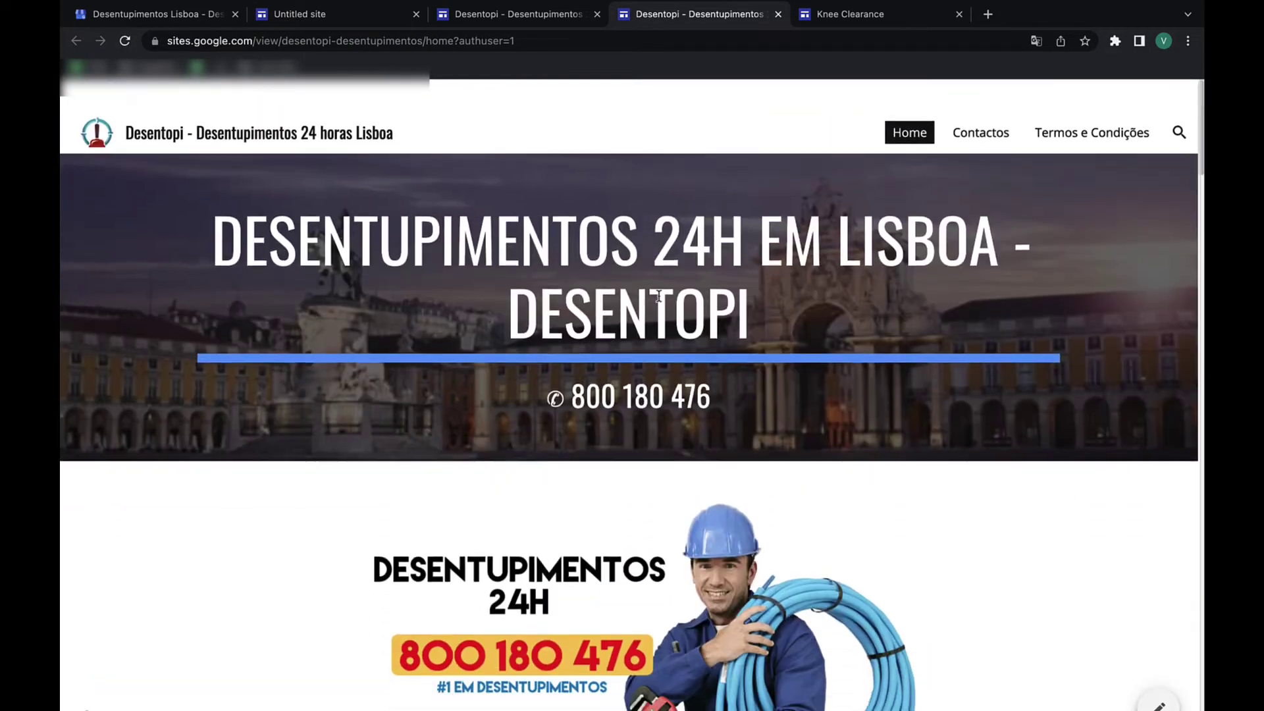
{"action": "left_click", "coordinate": [853, 14]}
{"action": "scroll", "coordinate": [658, 395], "scroll_direction": "down", "scroll_amount": 3}
{"action": "mouse_move", "coordinate": [555, 675]}
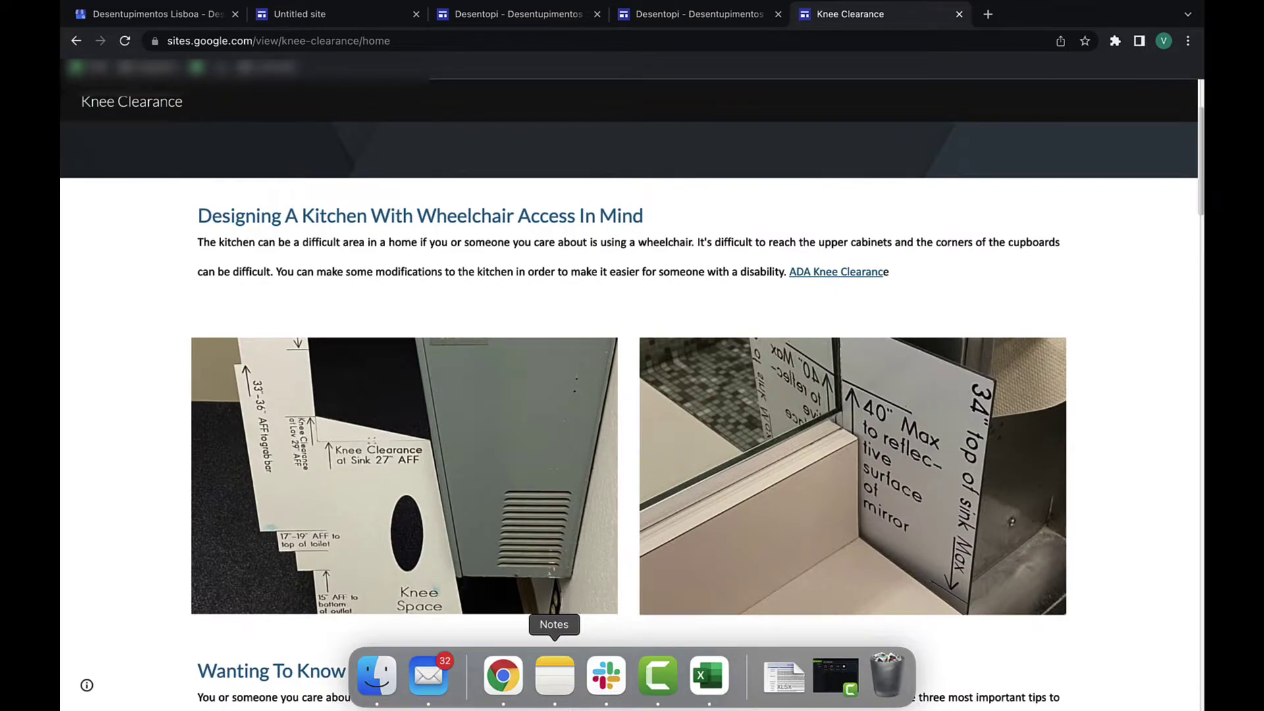
{"action": "scroll", "coordinate": [752, 468], "scroll_direction": "down", "scroll_amount": 5}
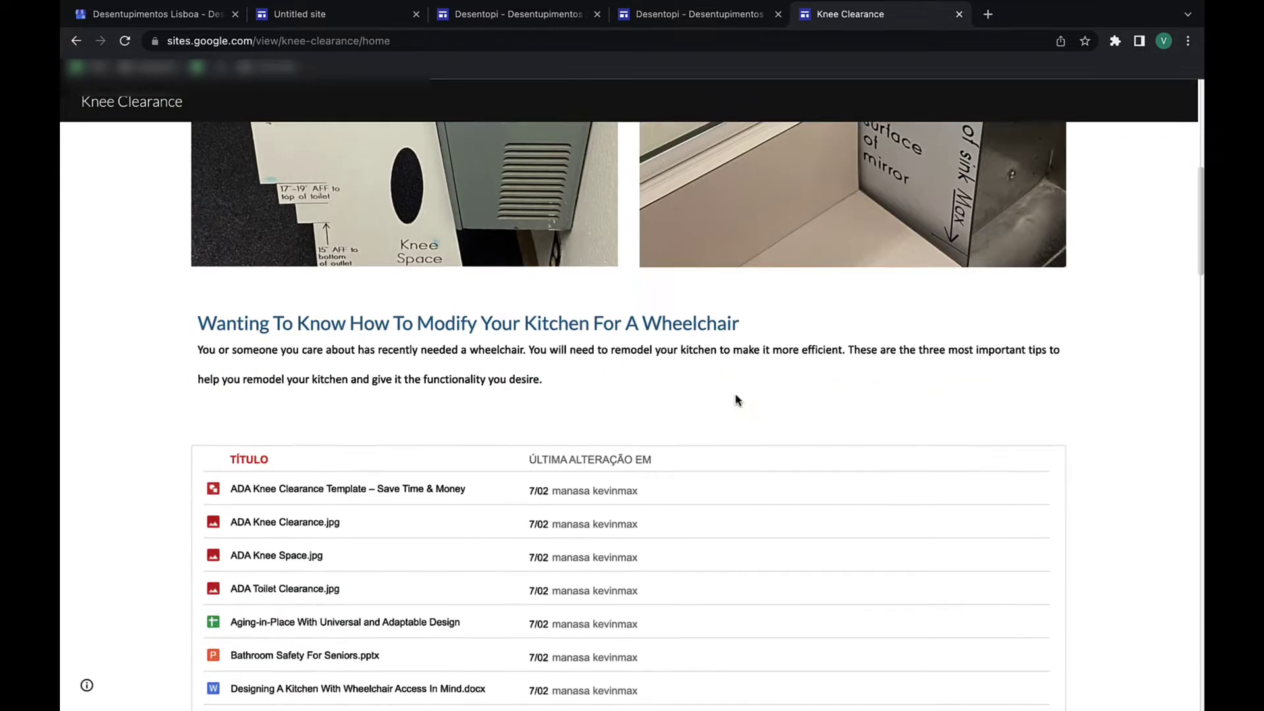
{"action": "scroll", "coordinate": [736, 399], "scroll_direction": "down", "scroll_amount": 5}
{"action": "scroll", "coordinate": [161, 248], "scroll_direction": "up", "scroll_amount": 10}
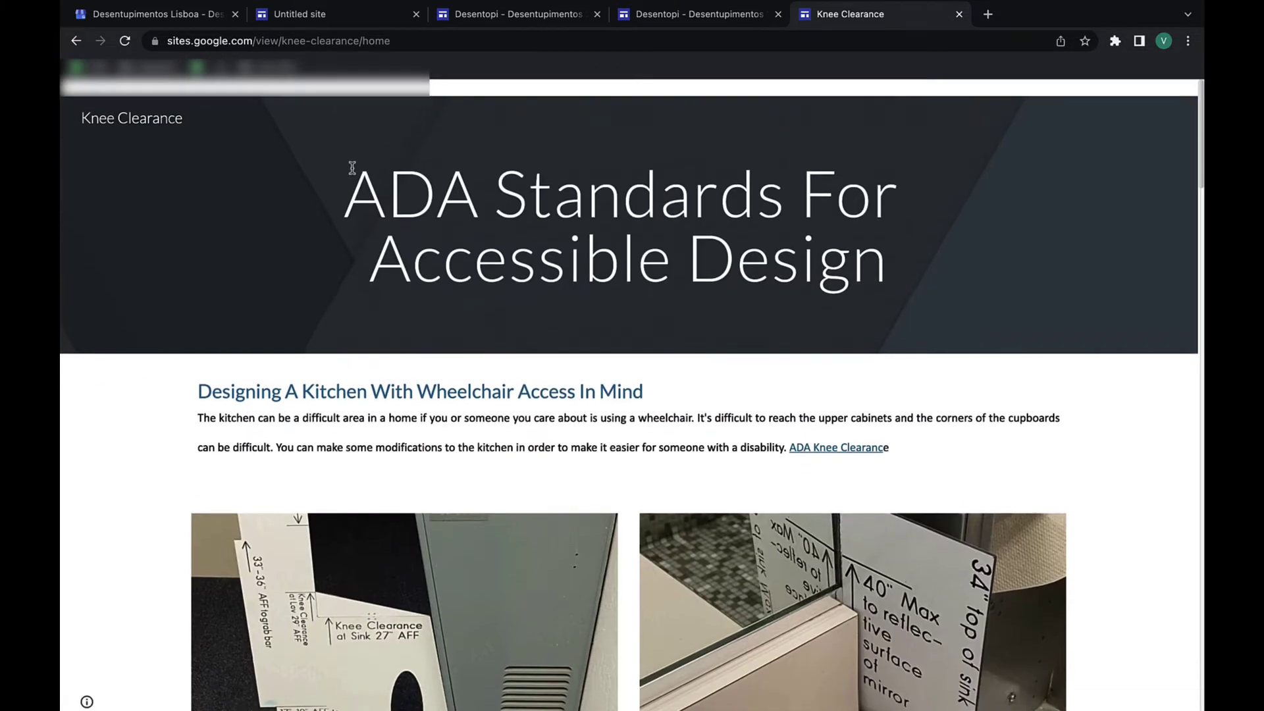
{"action": "scroll", "coordinate": [352, 168], "scroll_direction": "down", "scroll_amount": 2}
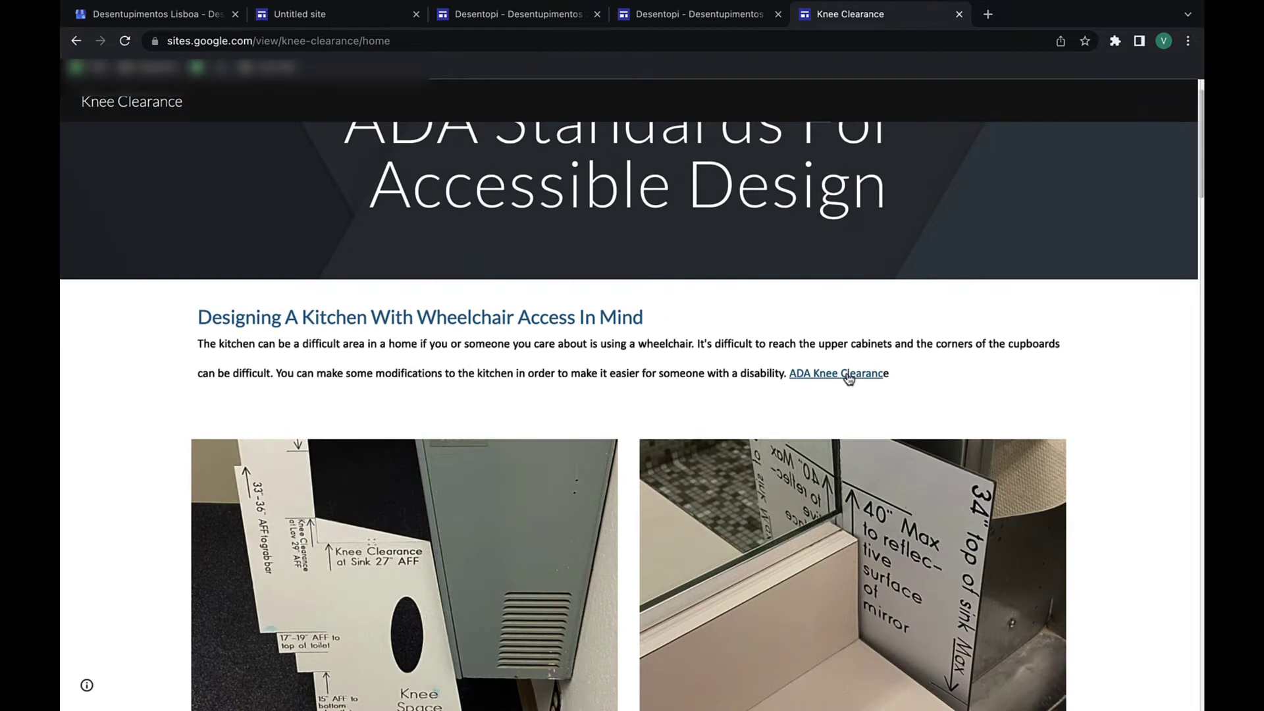
{"action": "scroll", "coordinate": [931, 358], "scroll_direction": "down", "scroll_amount": 6}
{"action": "scroll", "coordinate": [931, 358], "scroll_direction": "up", "scroll_amount": 4}
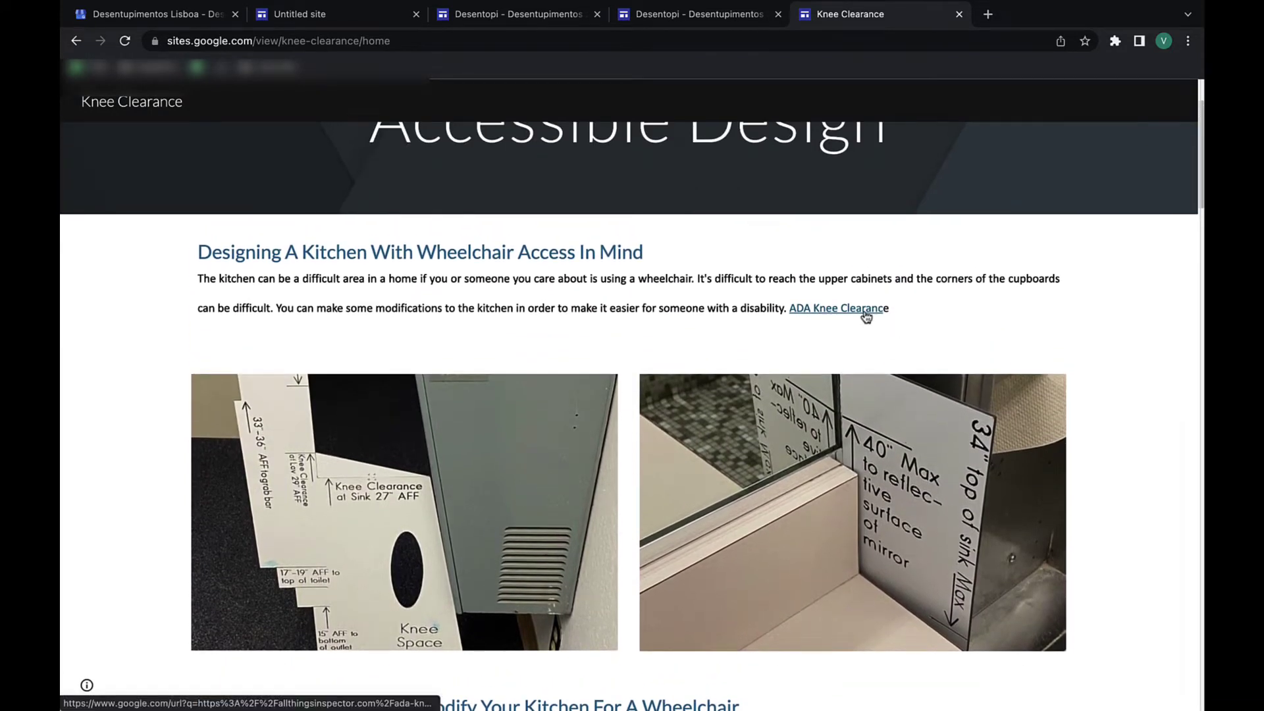
- Test the ADA Knee Clearance intro link, close its redirect tab, and reach the Drive file list
{"action": "left_click", "coordinate": [867, 317]}
{"action": "left_click", "coordinate": [1037, 19]}
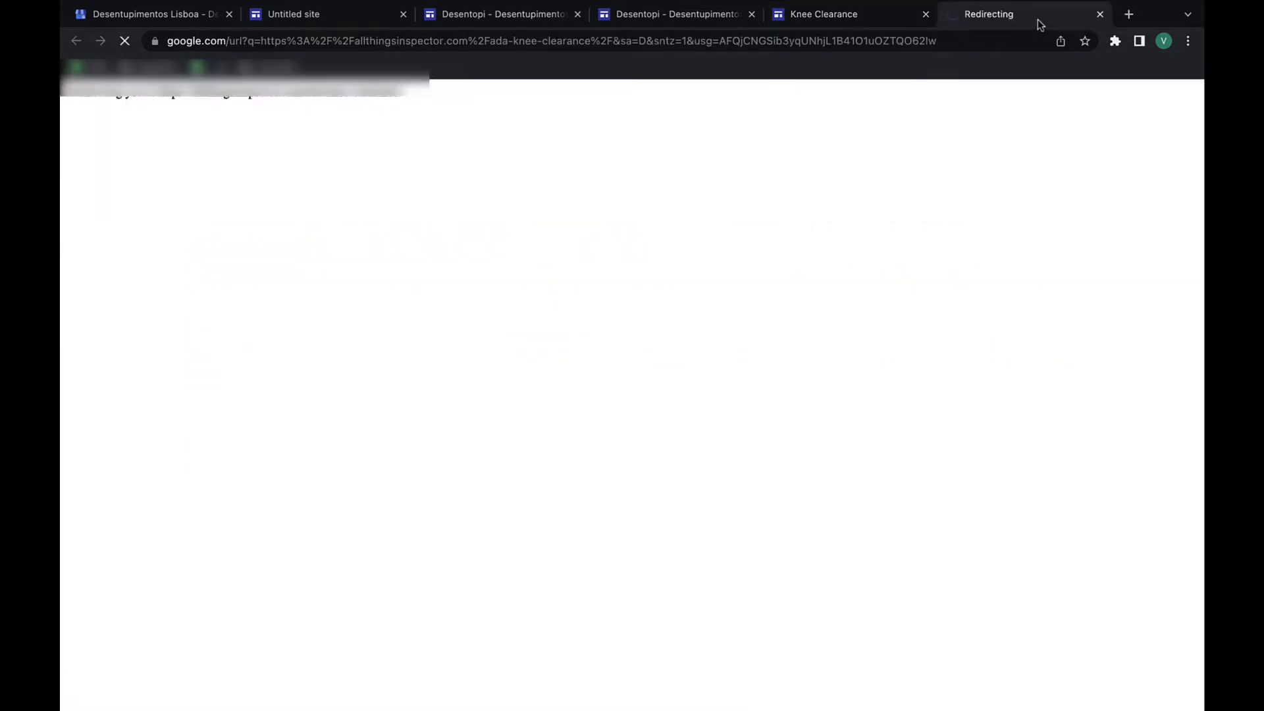
{"action": "left_click", "coordinate": [1100, 13]}
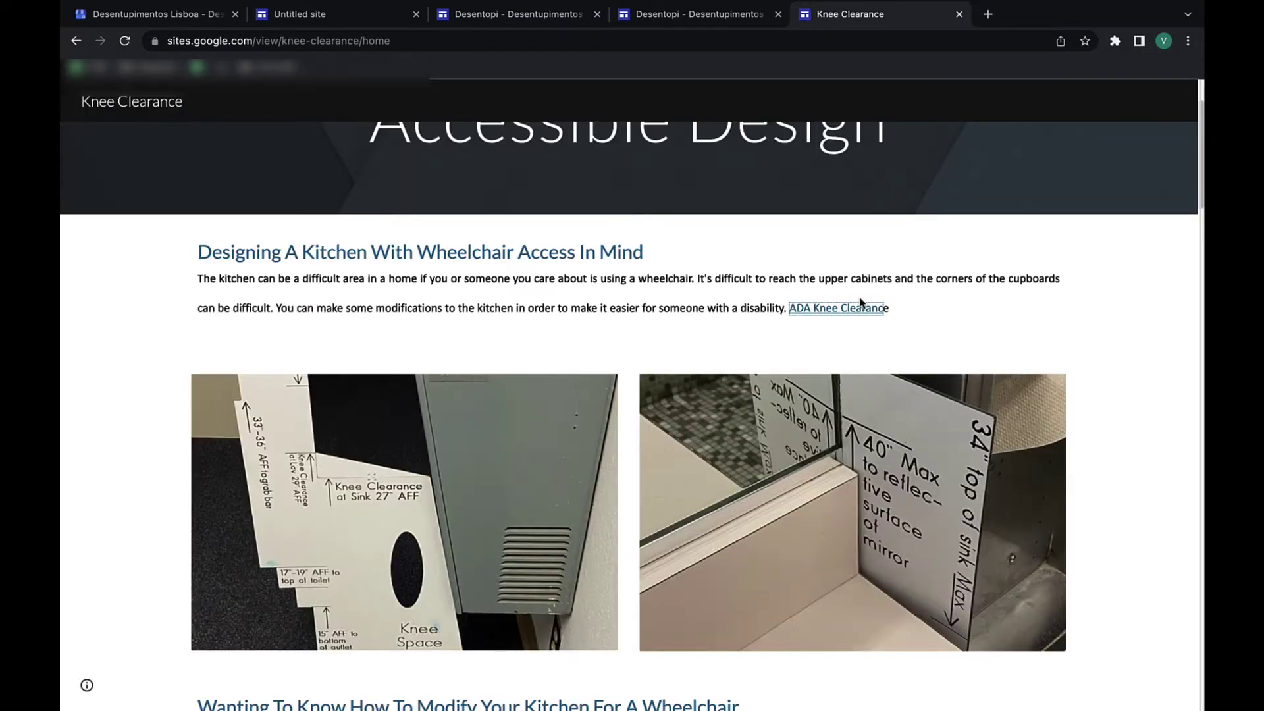
{"action": "scroll", "coordinate": [985, 293], "scroll_direction": "down", "scroll_amount": 8}
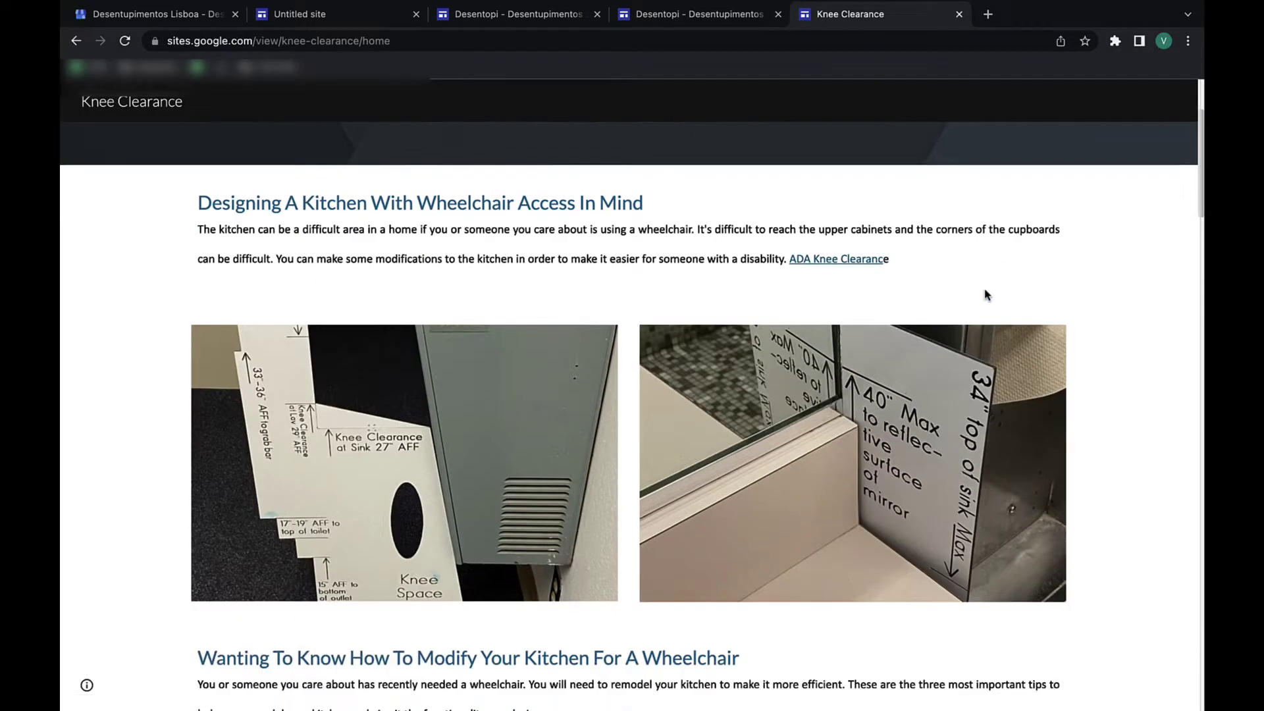
{"action": "scroll", "coordinate": [968, 342], "scroll_direction": "up", "scroll_amount": 3}
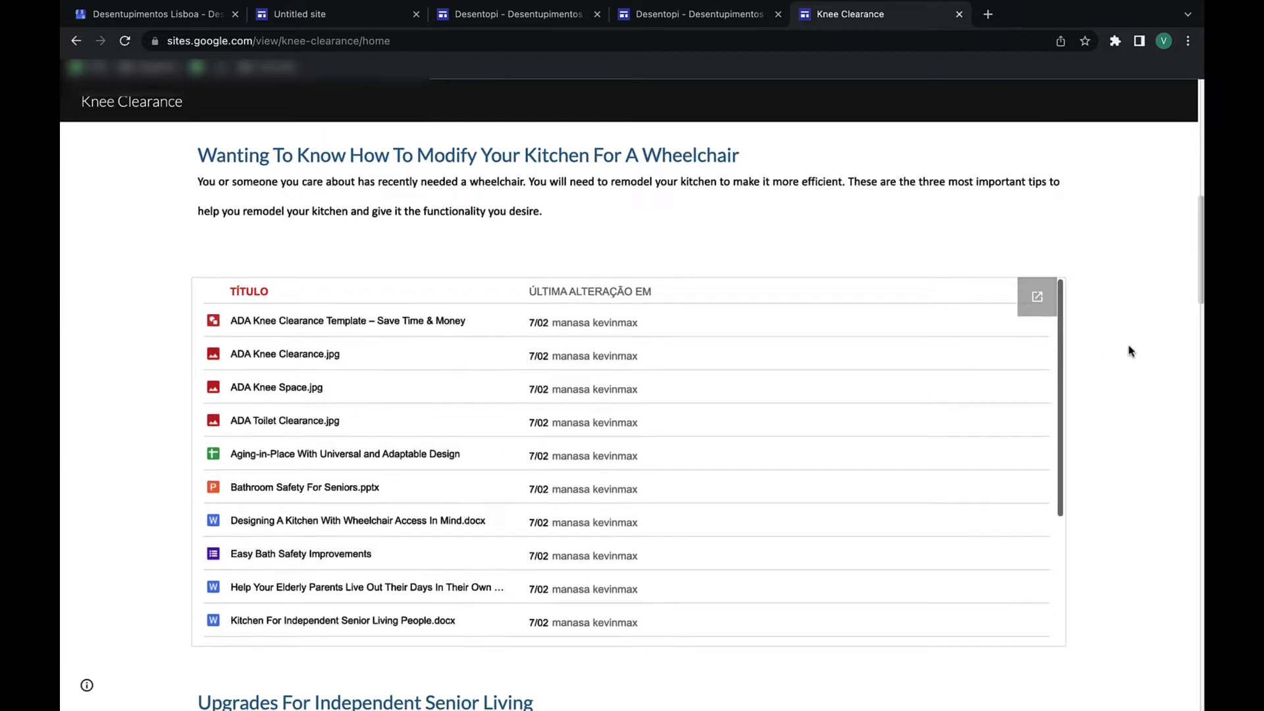
{"action": "scroll", "coordinate": [1129, 350], "scroll_direction": "down", "scroll_amount": 1}
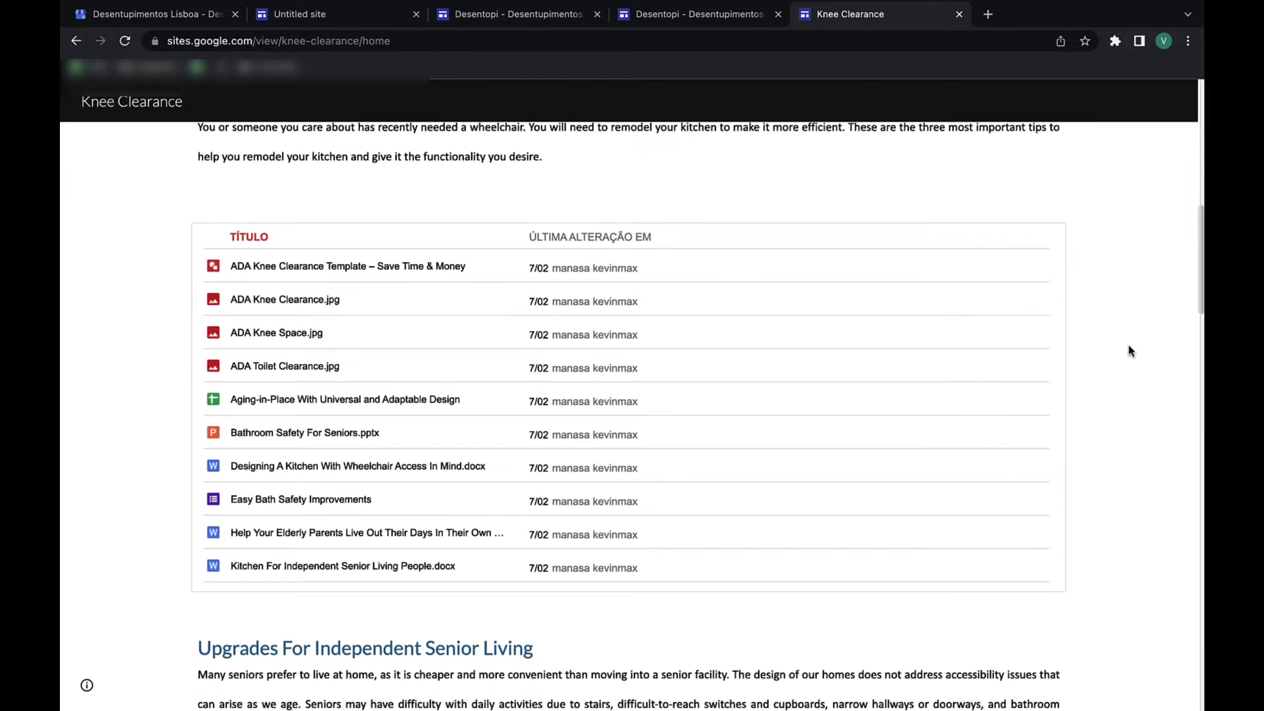
- Preview ADA Knee Clearance.jpg and ADA Knee Space.jpg in new tabs, then close both
{"action": "middle_click", "coordinate": [316, 301]}
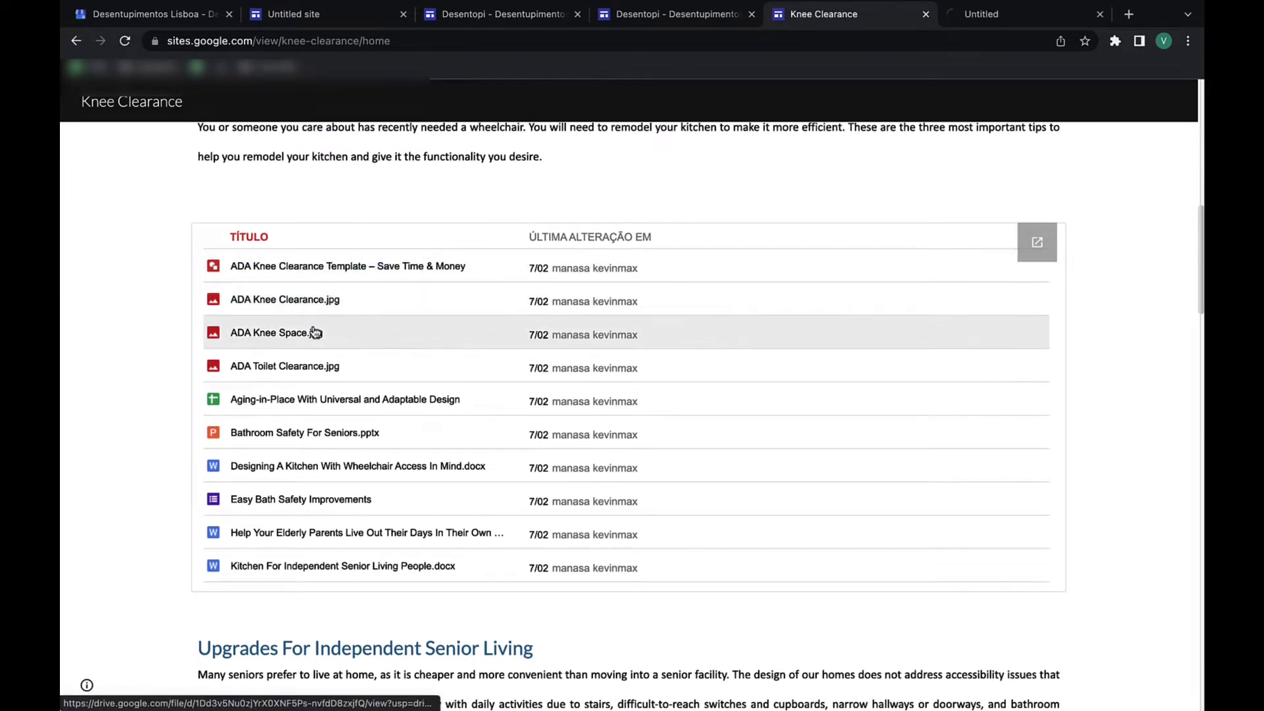
{"action": "middle_click", "coordinate": [314, 333]}
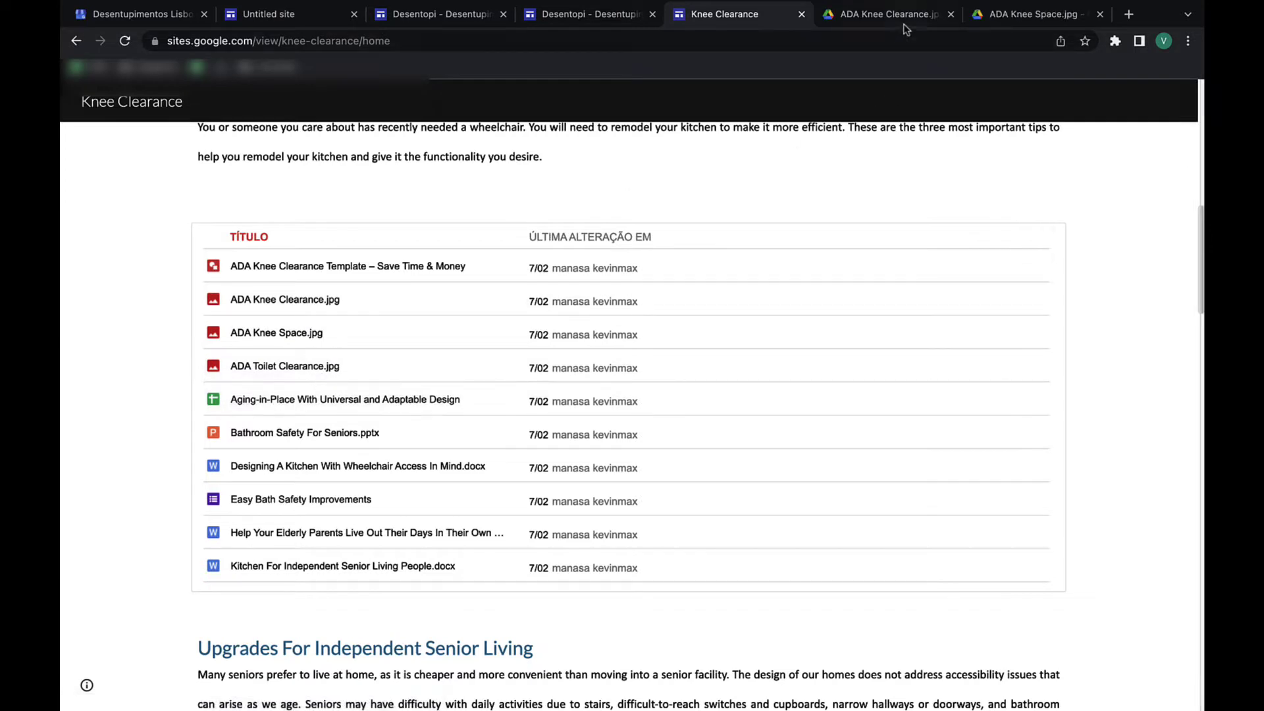
{"action": "left_click", "coordinate": [882, 13]}
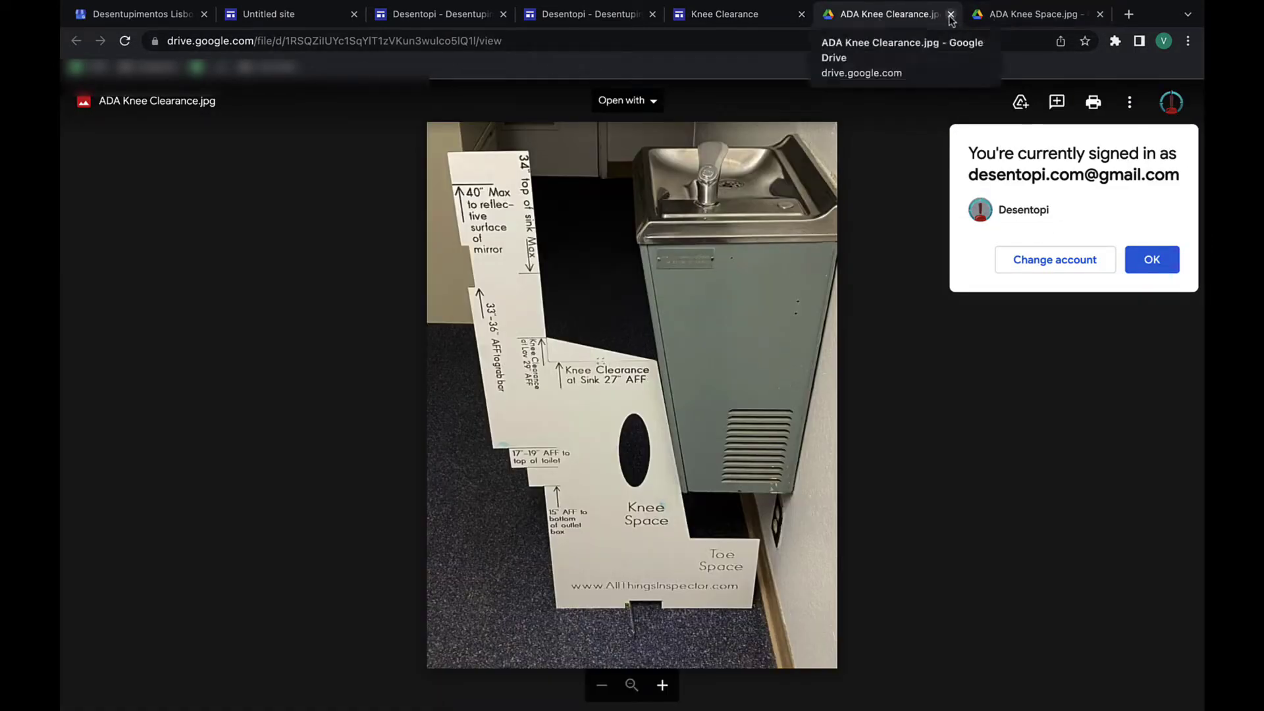
{"action": "left_click", "coordinate": [951, 14]}
{"action": "left_click", "coordinate": [951, 14]}
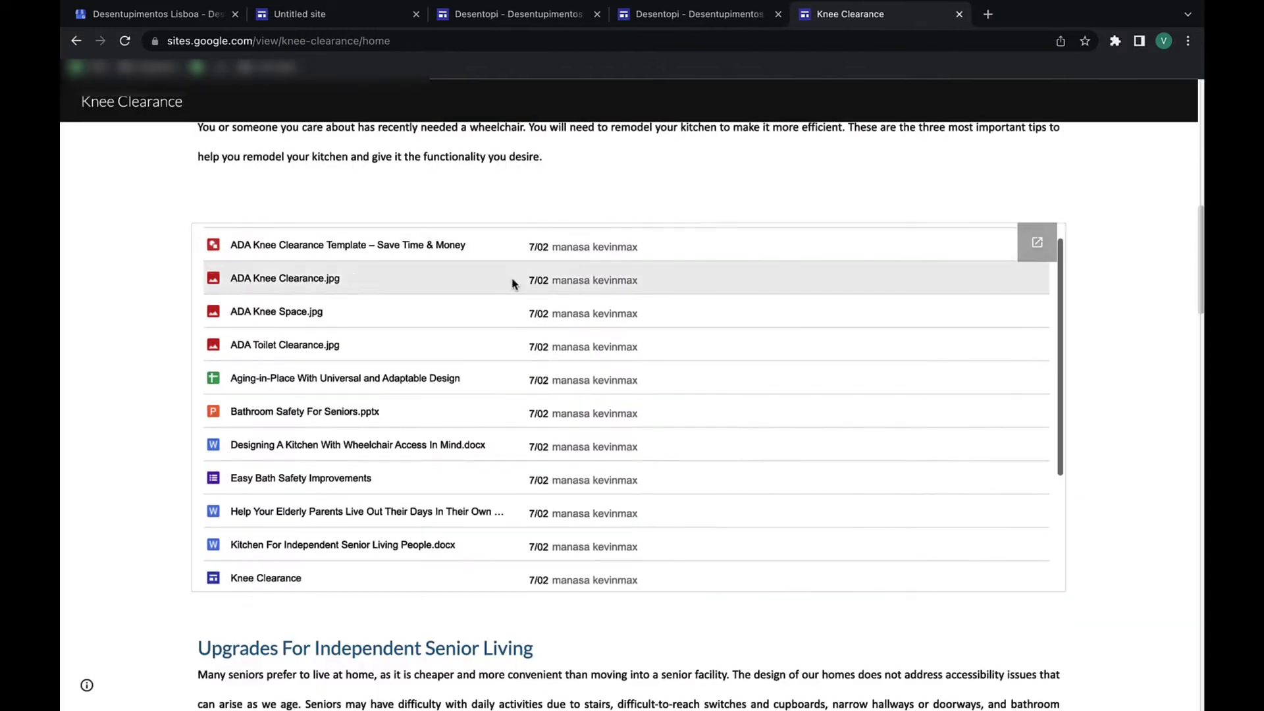
- Open the Aging-in-Place spreadsheet and follow cell C7's link to the ADA Knee Clearance folder
{"action": "left_click", "coordinate": [299, 377]}
{"action": "left_click", "coordinate": [990, 25]}
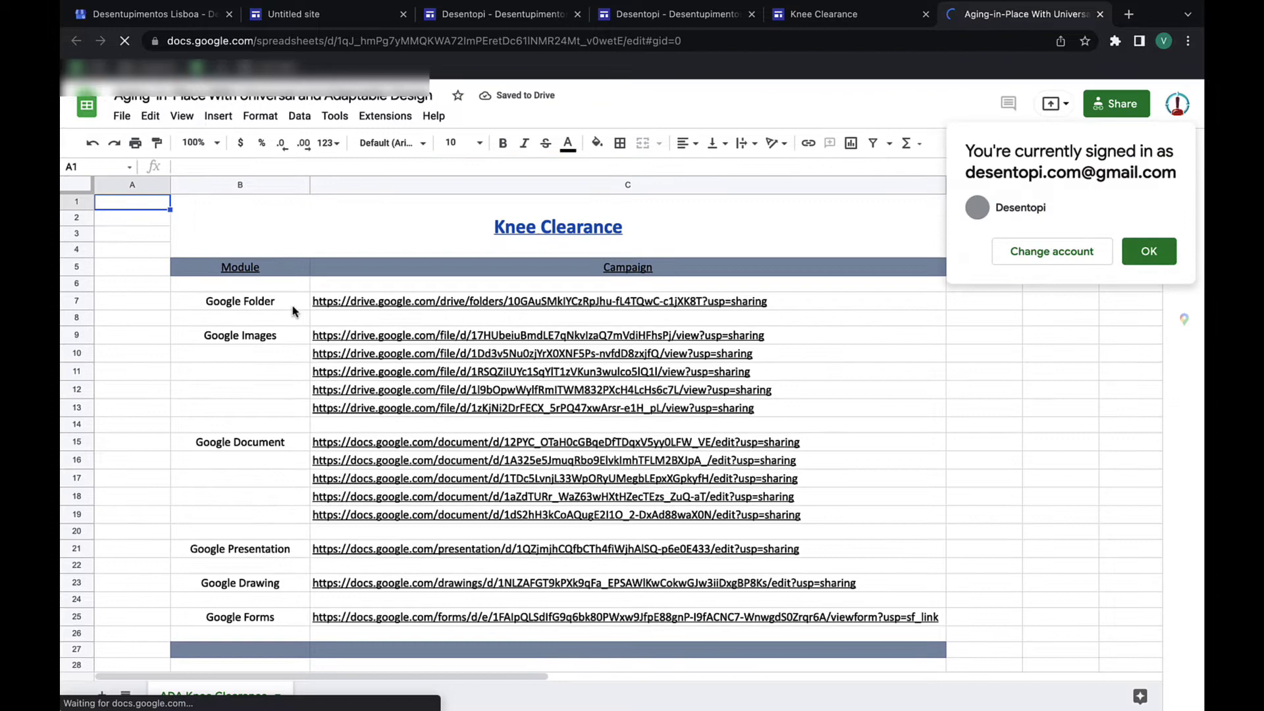
{"action": "left_click", "coordinate": [295, 307]}
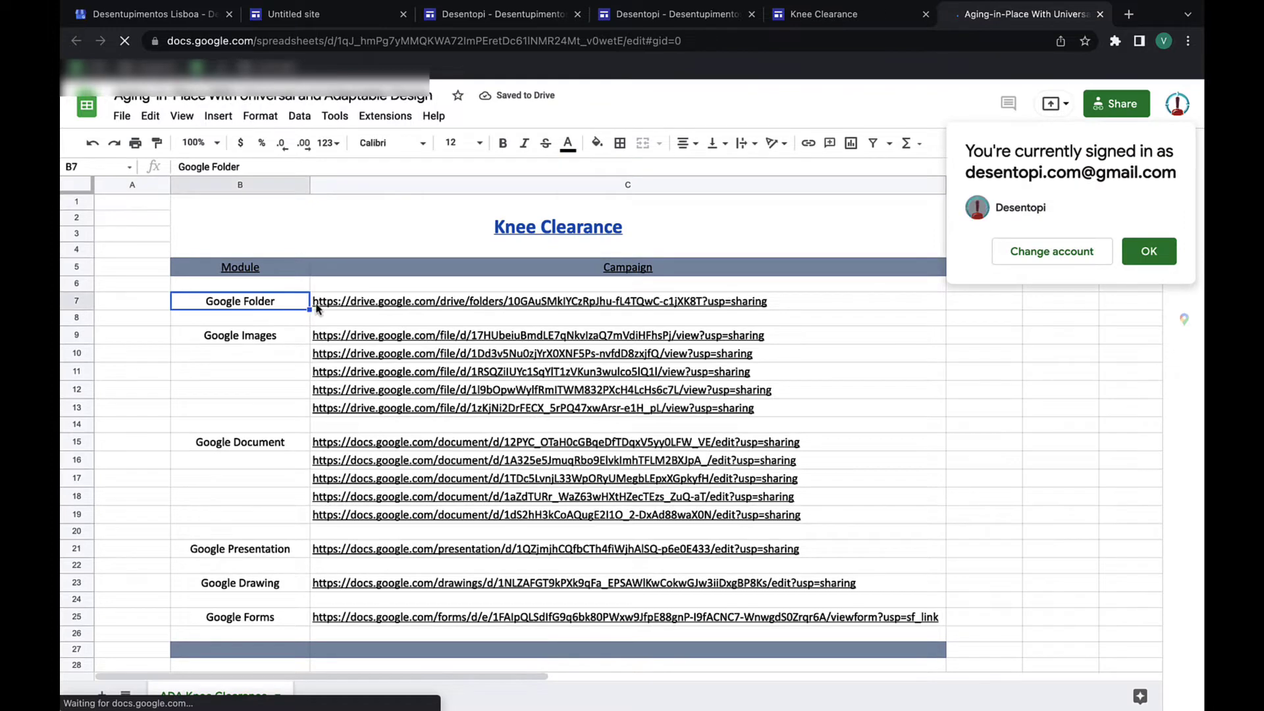
{"action": "left_click", "coordinate": [354, 307]}
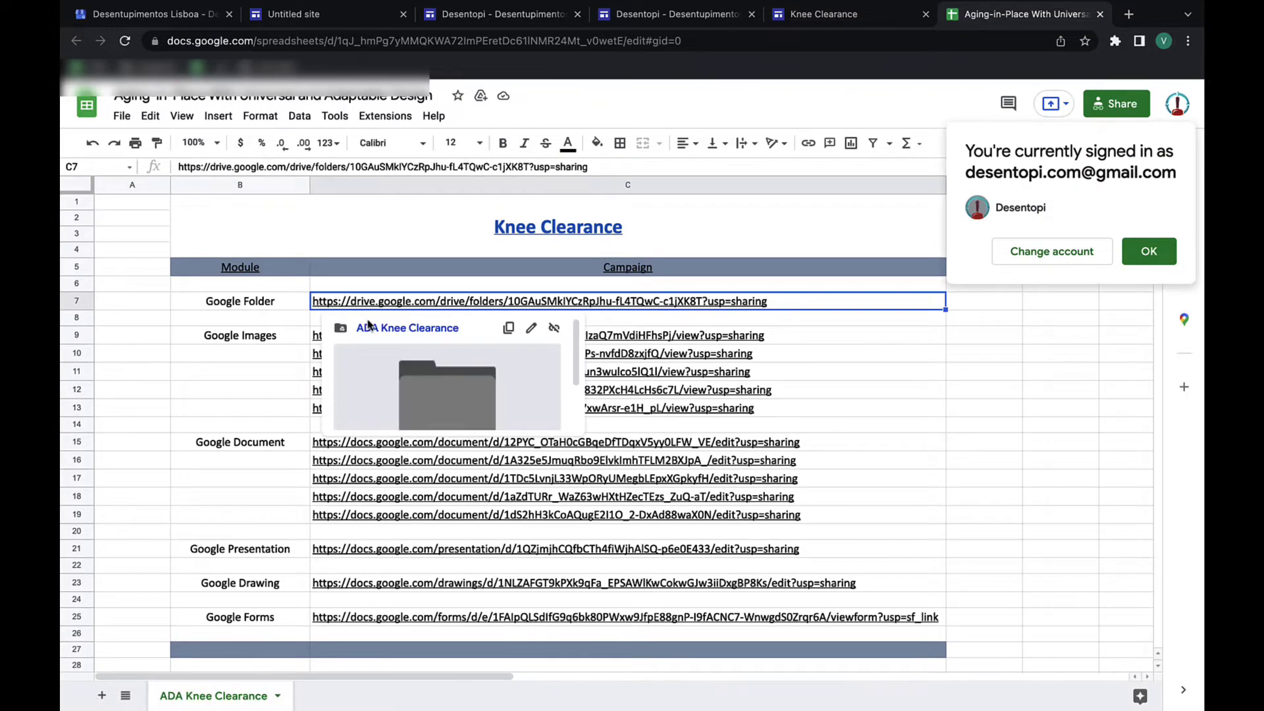
{"action": "left_click", "coordinate": [395, 328]}
{"action": "left_click", "coordinate": [995, 14]}
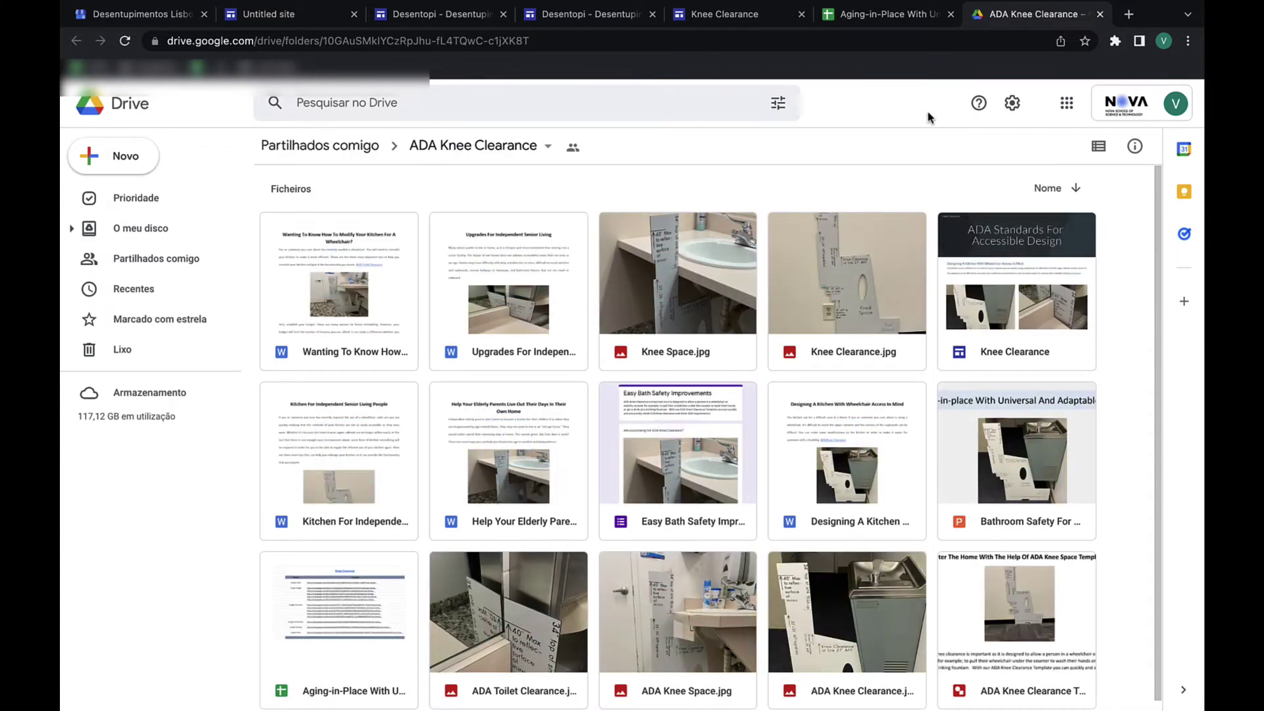
{"action": "scroll", "coordinate": [823, 259], "scroll_direction": "down", "scroll_amount": 1}
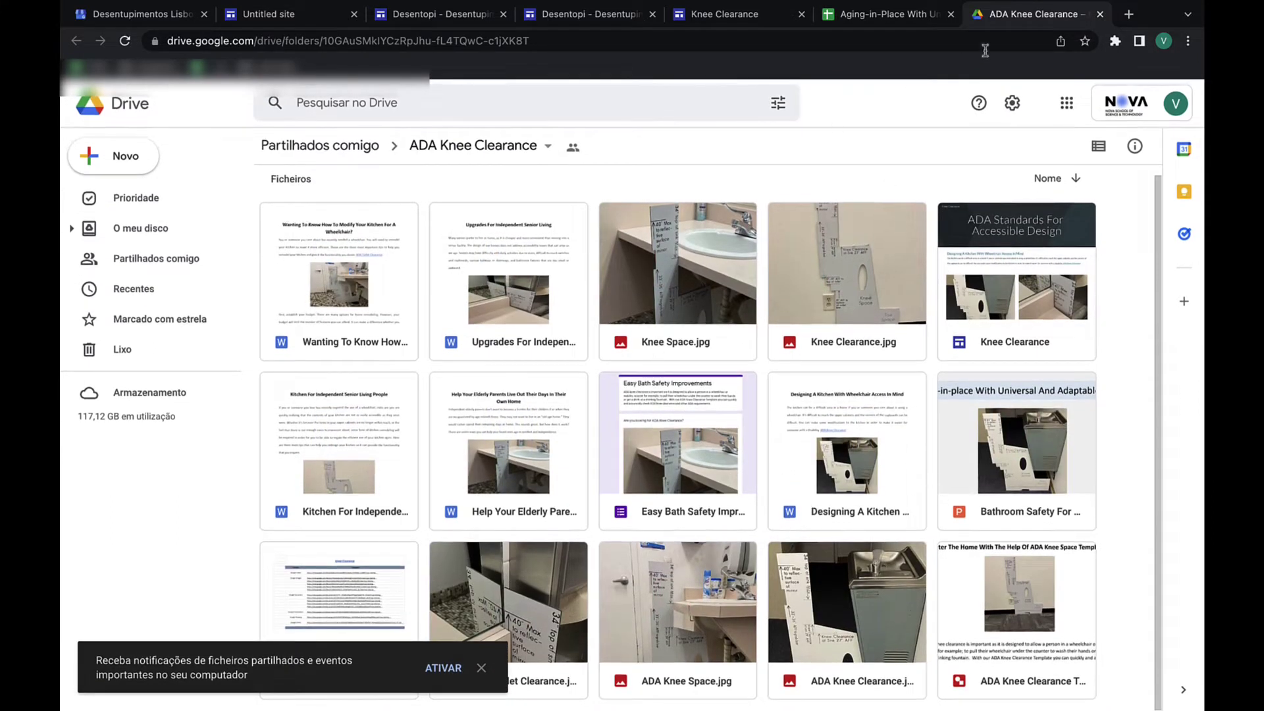
- Review the Knee Clearance page's slide embed, then select Bathroom Safety For Seniors in the Drive folder
{"action": "left_click", "coordinate": [729, 16]}
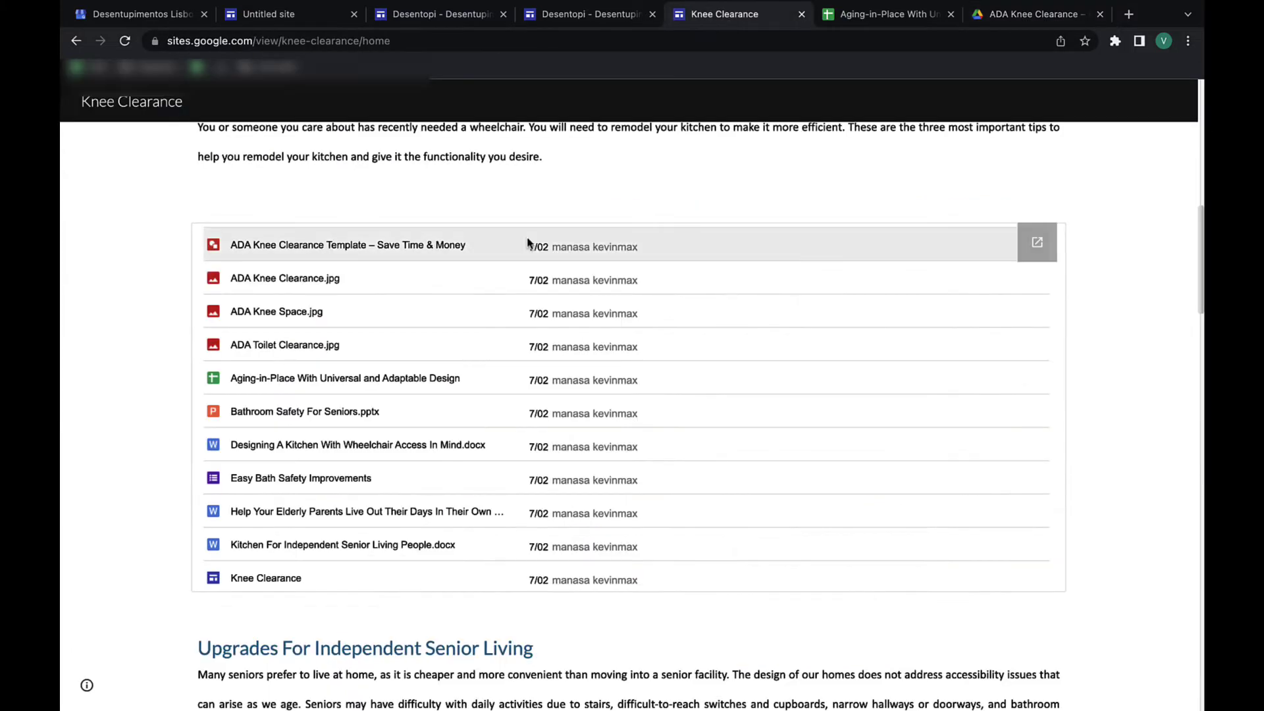
{"action": "scroll", "coordinate": [526, 239], "scroll_direction": "down", "scroll_amount": 10}
{"action": "scroll", "coordinate": [527, 239], "scroll_direction": "up", "scroll_amount": 7}
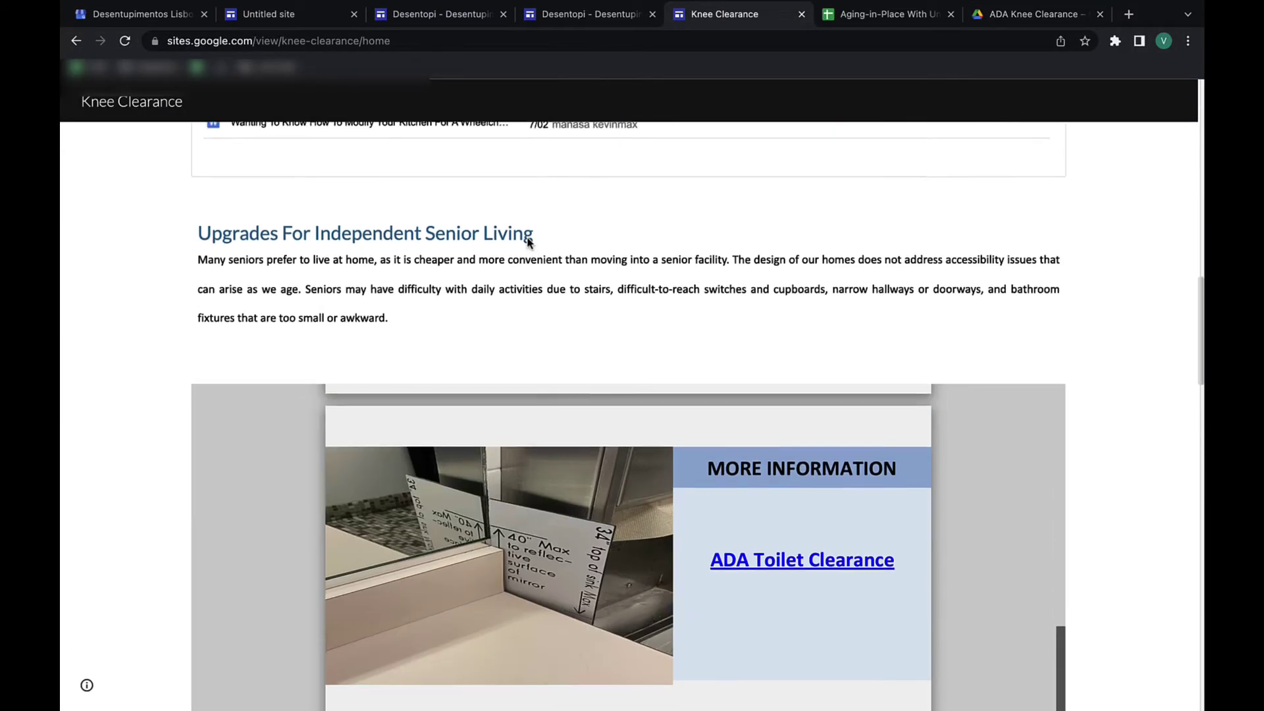
{"action": "scroll", "coordinate": [528, 240], "scroll_direction": "down", "scroll_amount": 3}
{"action": "mouse_move", "coordinate": [674, 356]}
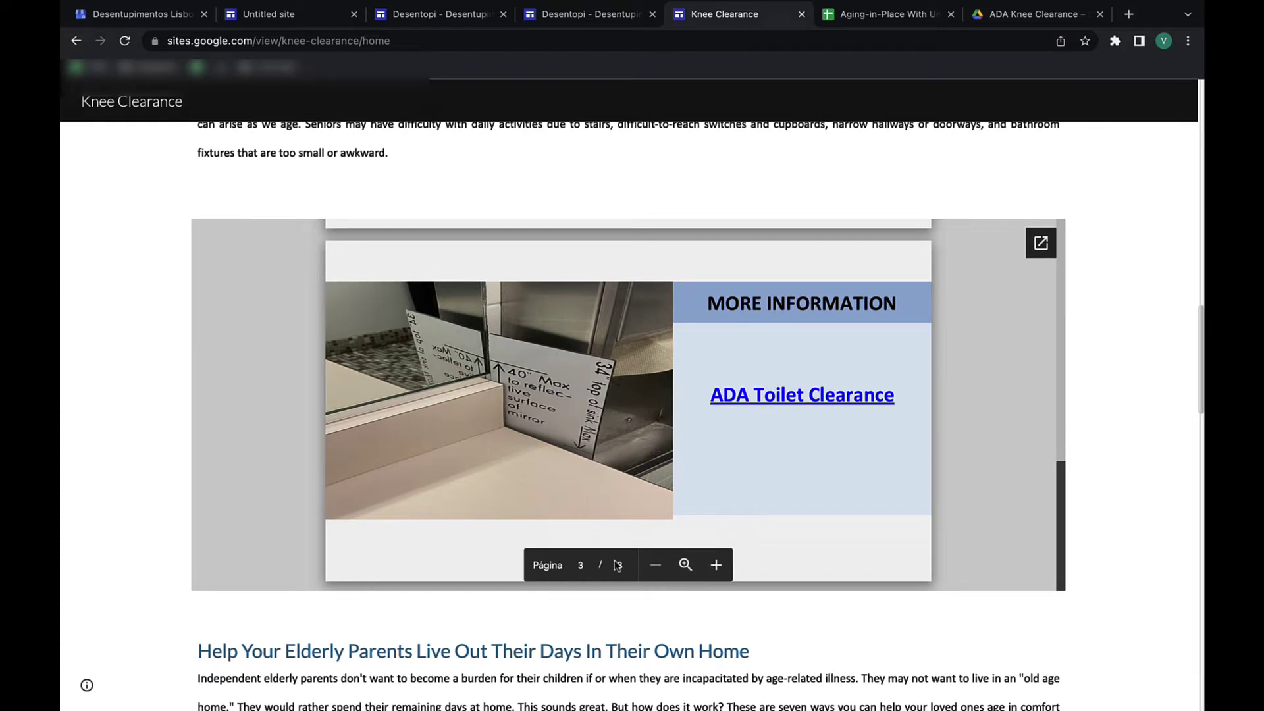
{"action": "scroll", "coordinate": [891, 514], "scroll_direction": "down", "scroll_amount": 2}
{"action": "scroll", "coordinate": [951, 263], "scroll_direction": "up", "scroll_amount": 10}
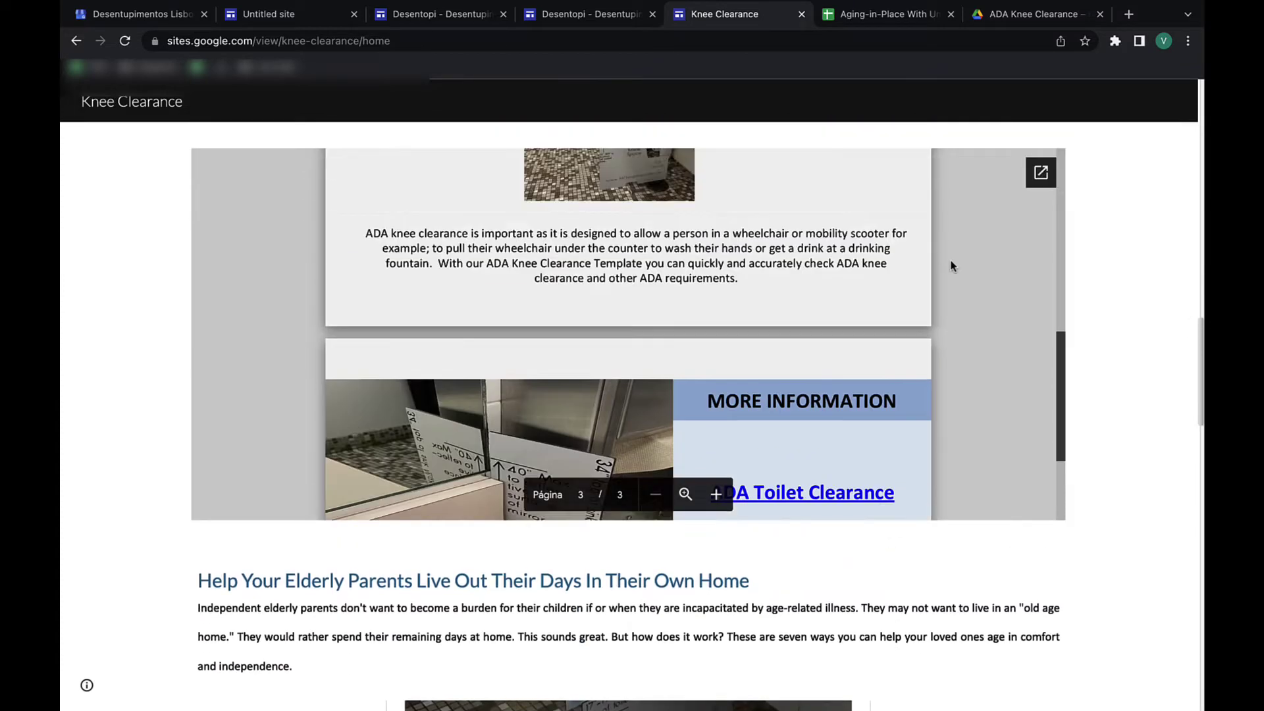
{"action": "left_click", "coordinate": [994, 16]}
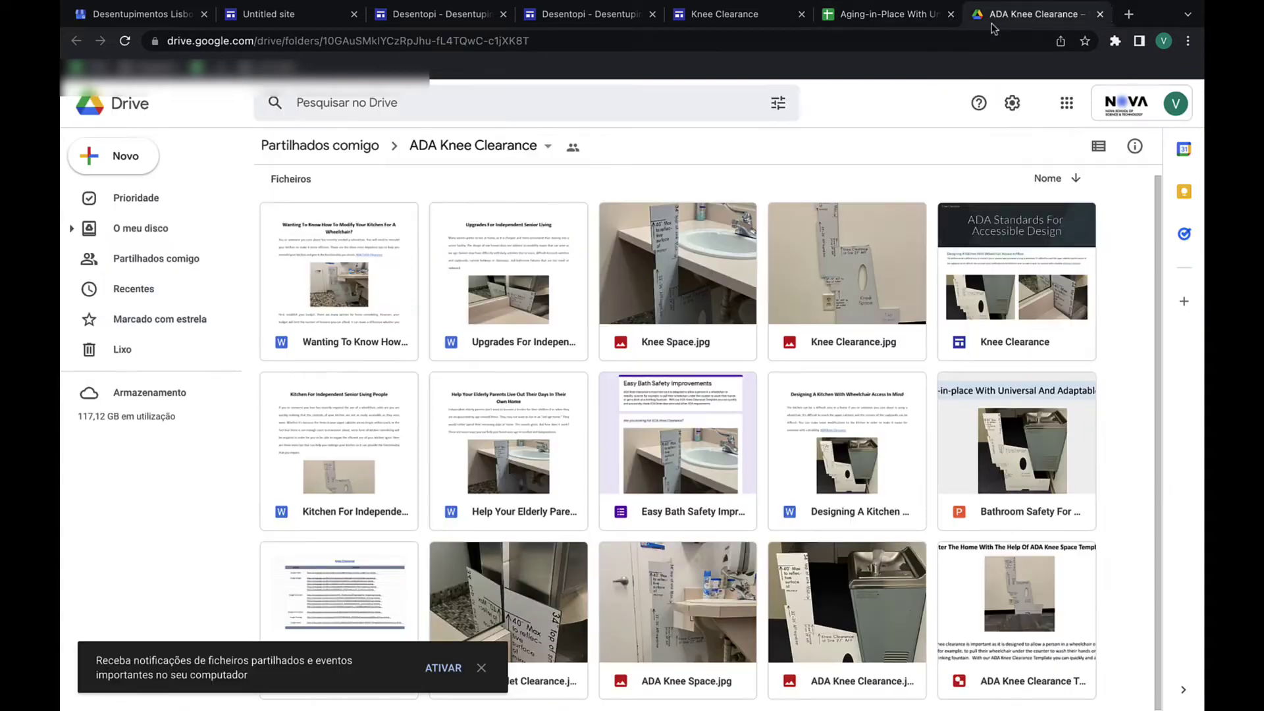
{"action": "left_click", "coordinate": [971, 475]}
- Move from the Desentopi editor to the published Desentopi site and scroll through it
{"action": "left_click", "coordinate": [438, 14]}
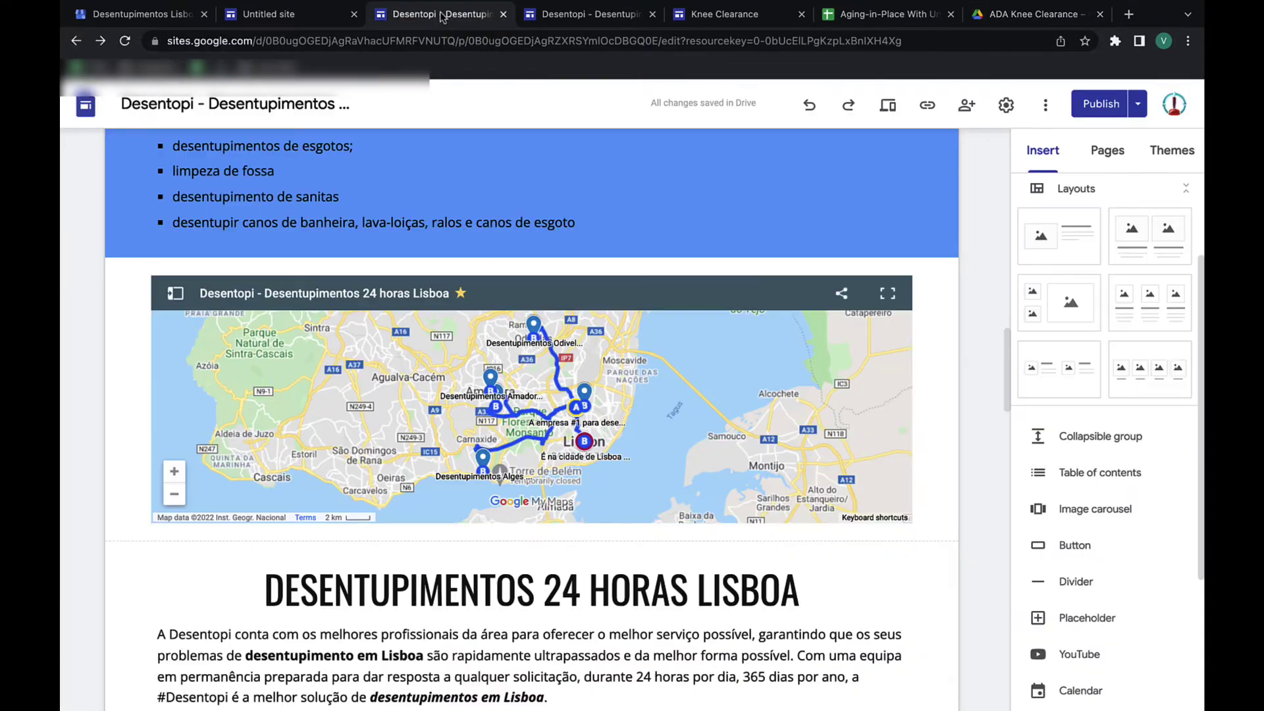
{"action": "scroll", "coordinate": [507, 170], "scroll_direction": "down", "scroll_amount": 10}
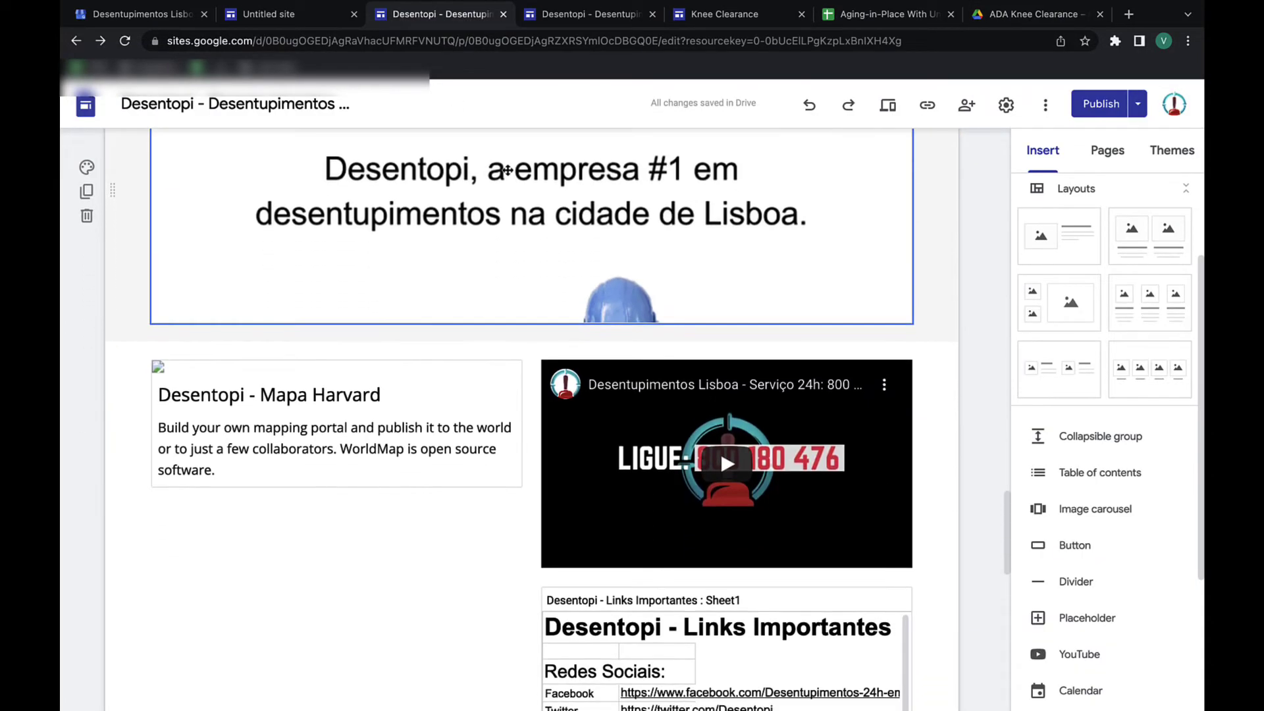
{"action": "left_click", "coordinate": [568, 16]}
{"action": "scroll", "coordinate": [515, 382], "scroll_direction": "down", "scroll_amount": 10}
{"action": "scroll", "coordinate": [514, 386], "scroll_direction": "up", "scroll_amount": 15}
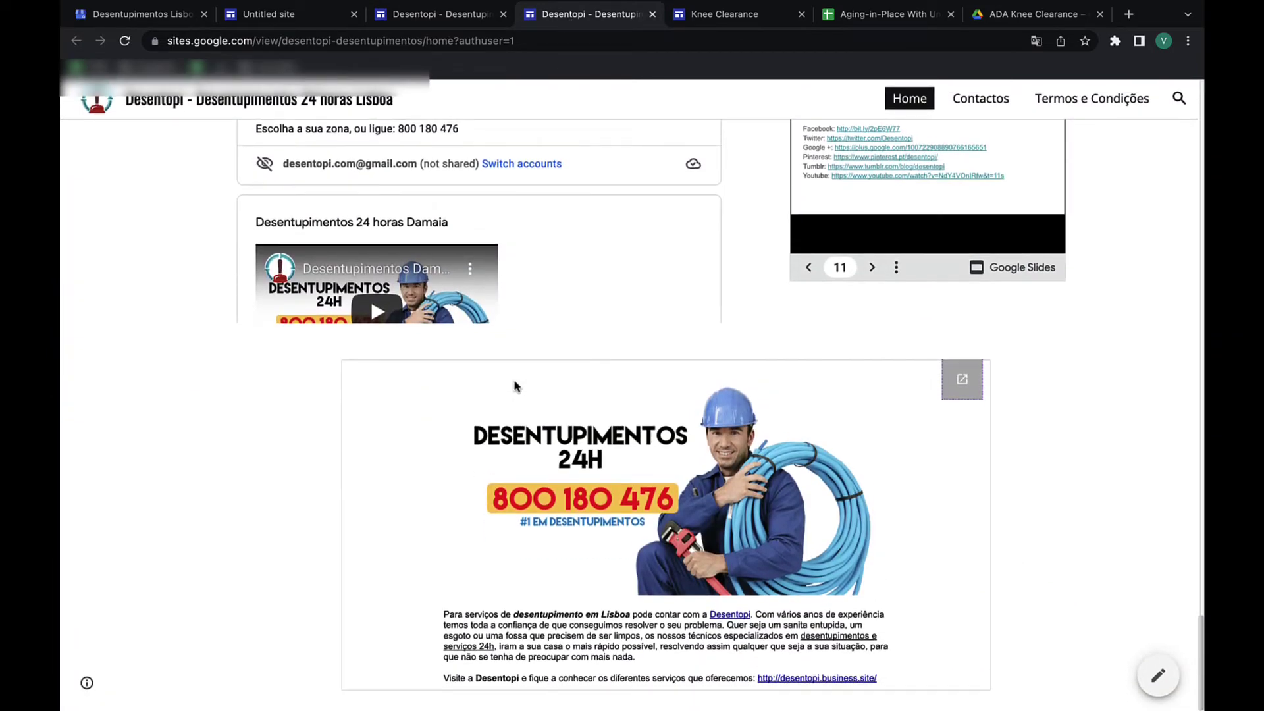
{"action": "scroll", "coordinate": [515, 387], "scroll_direction": "up", "scroll_amount": 10}
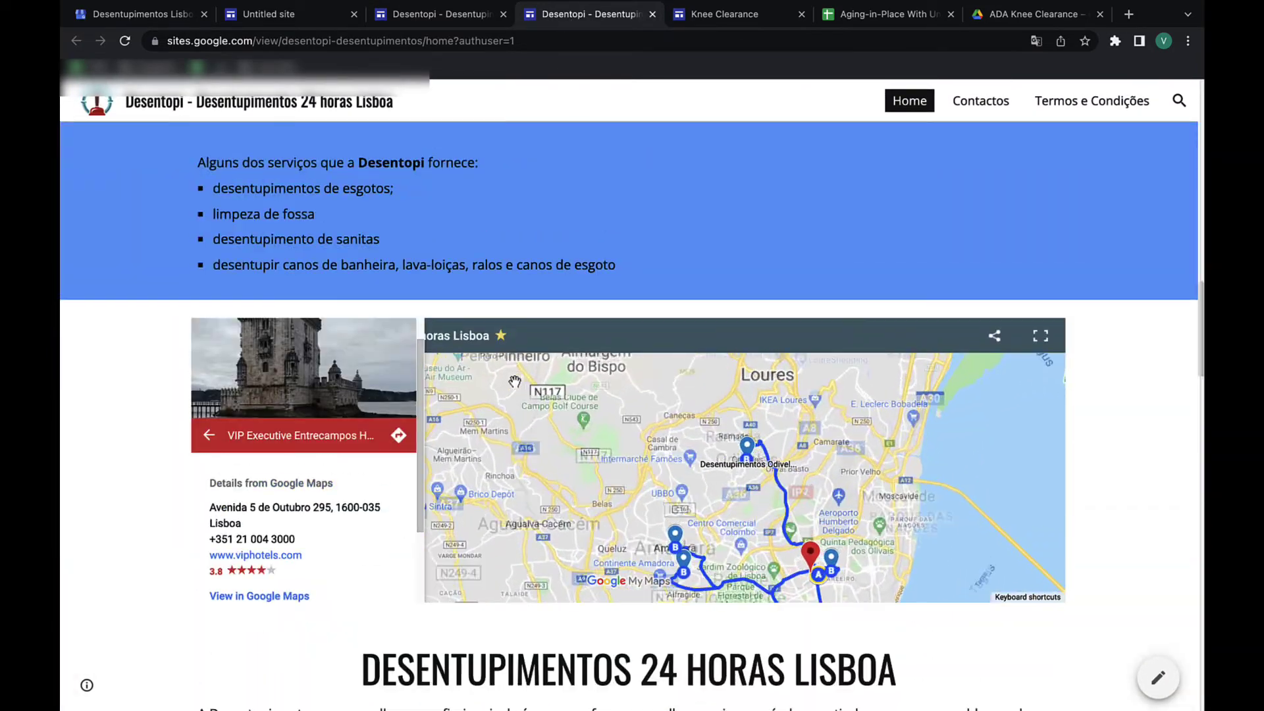
{"action": "scroll", "coordinate": [306, 499], "scroll_direction": "up", "scroll_amount": 10}
{"action": "scroll", "coordinate": [306, 494], "scroll_direction": "down", "scroll_amount": 15}
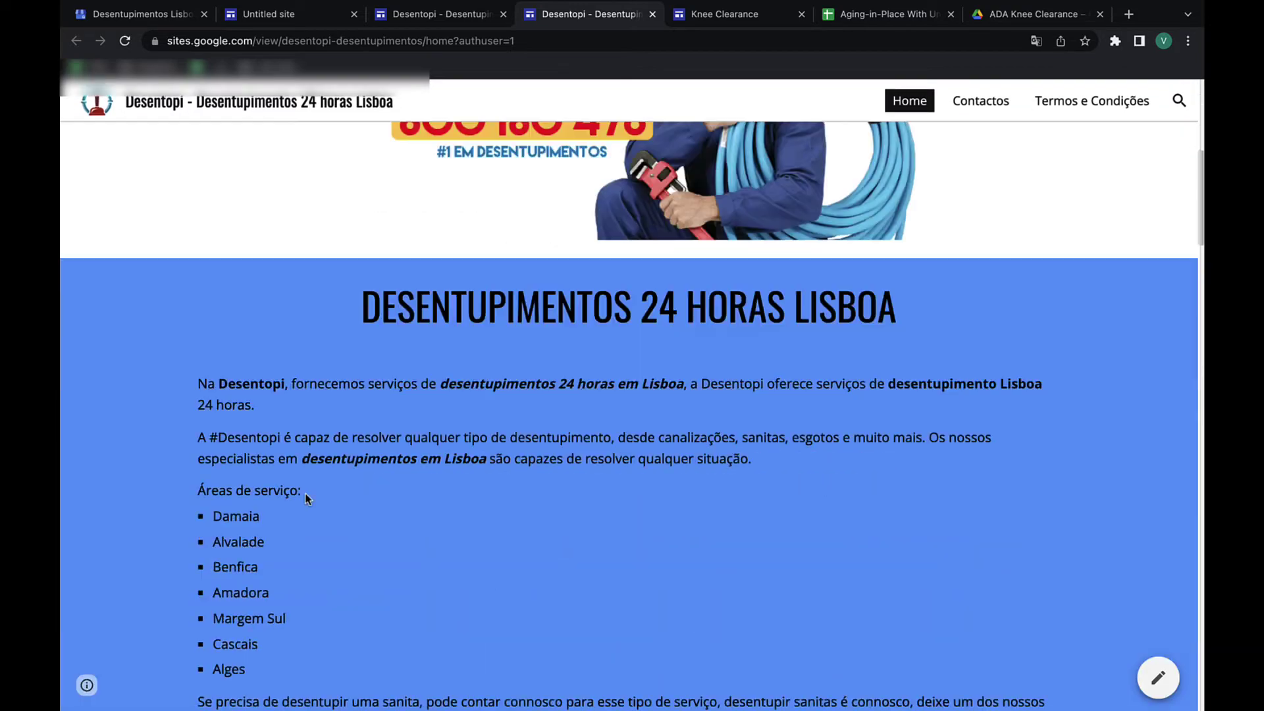
{"action": "scroll", "coordinate": [304, 513], "scroll_direction": "down", "scroll_amount": 10}
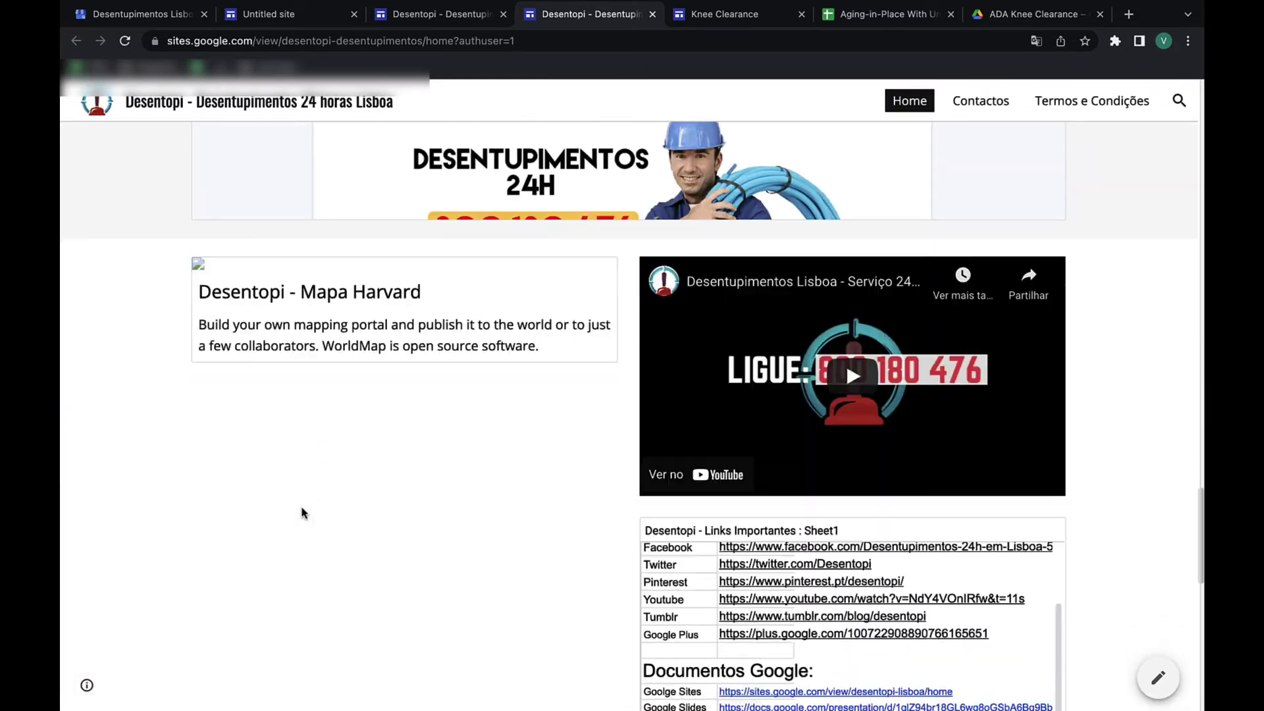
{"action": "scroll", "coordinate": [829, 670], "scroll_direction": "down", "scroll_amount": 2}
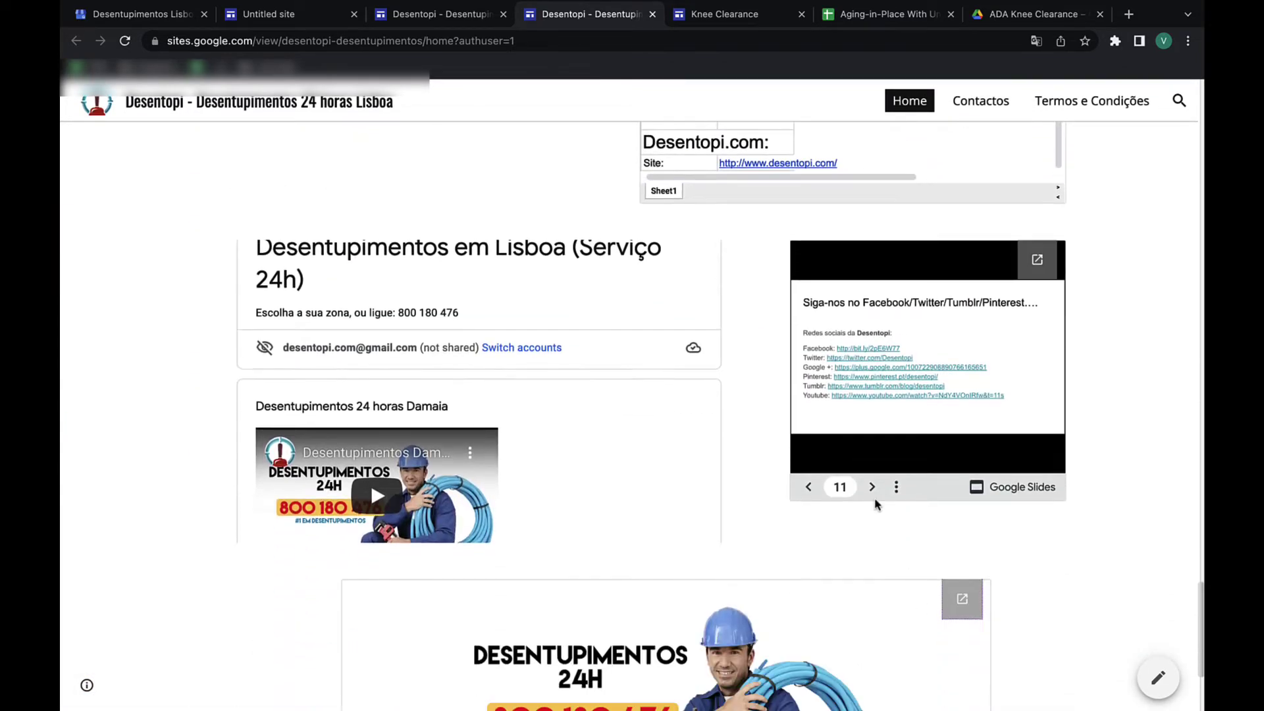
- Advance the embedded slide deck one slide, then step it back three slides
{"action": "left_click", "coordinate": [872, 487]}
{"action": "left_click", "coordinate": [808, 488]}
{"action": "left_click", "coordinate": [809, 487]}
{"action": "left_click", "coordinate": [808, 487]}
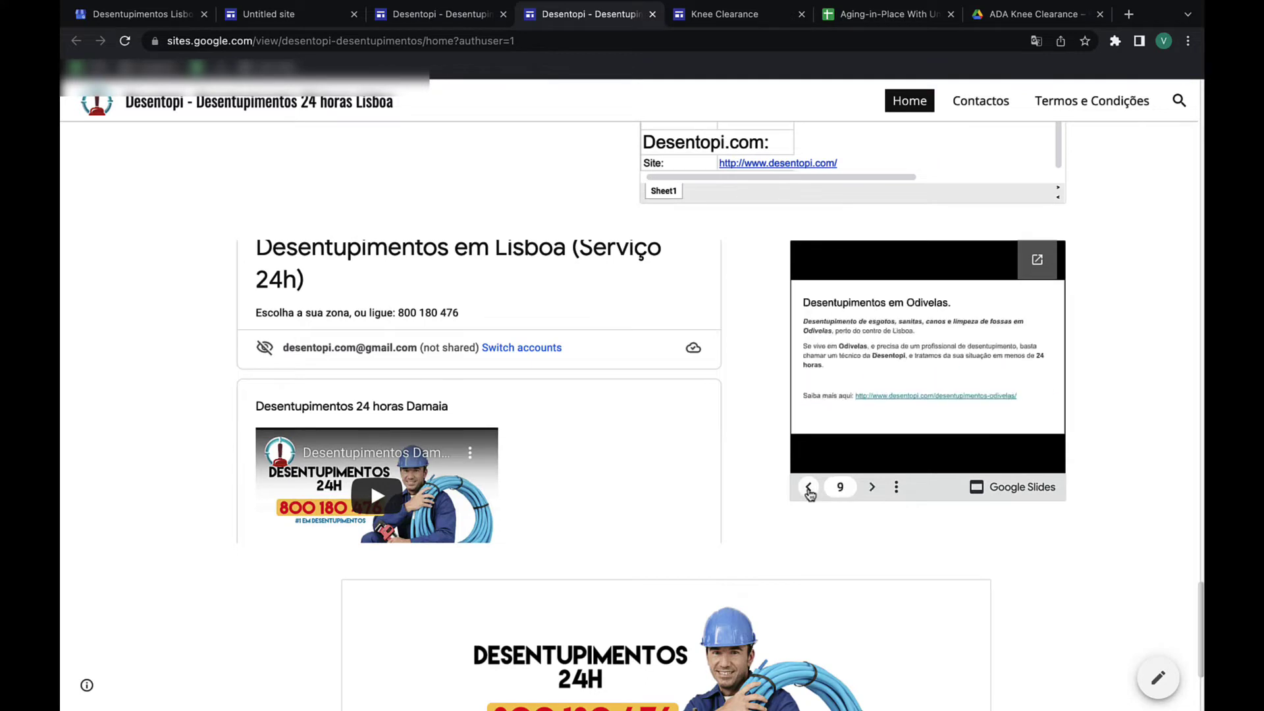
{"action": "left_click", "coordinate": [808, 488]}
{"action": "left_click", "coordinate": [808, 487]}
{"action": "left_click", "coordinate": [809, 487]}
{"action": "left_click", "coordinate": [808, 487]}
{"action": "left_click", "coordinate": [809, 487]}
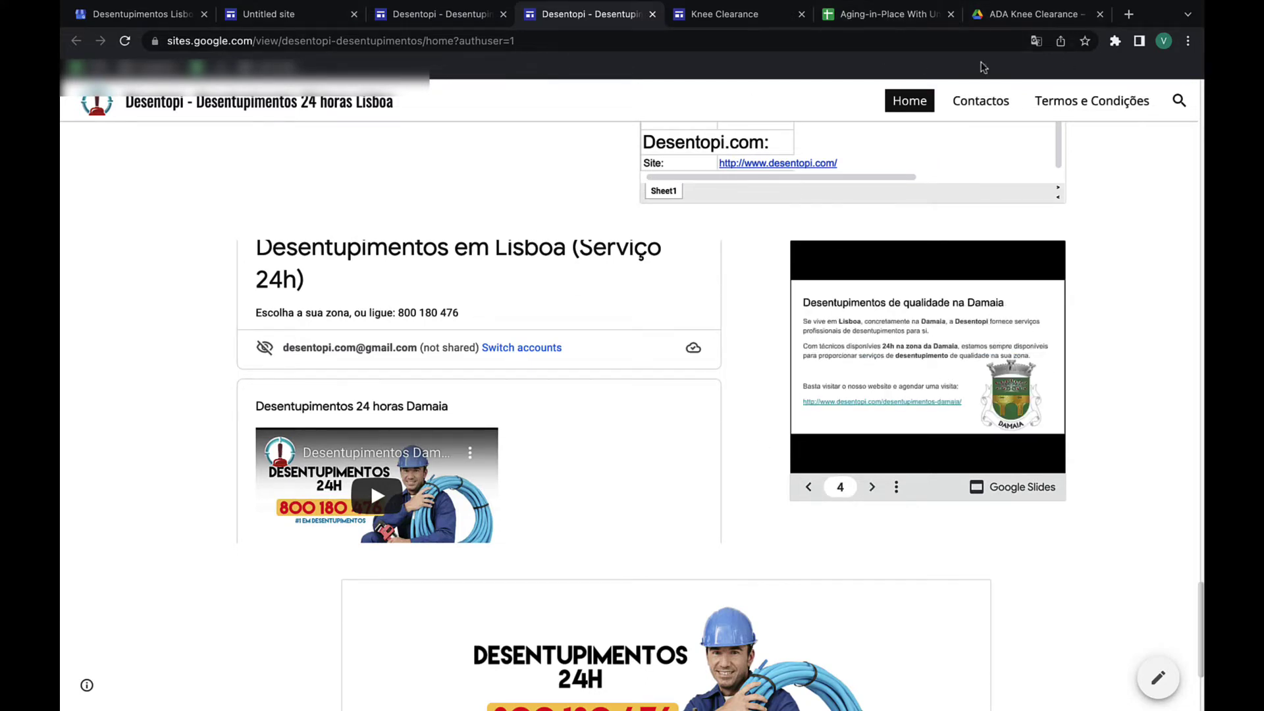
- Enable the Page Marker extension and draw a red G near the top of the page
{"action": "left_click", "coordinate": [1115, 41]}
{"action": "left_click", "coordinate": [933, 281]}
{"action": "mouse_move", "coordinate": [375, 153]}
{"action": "left_mouse_down"}
{"action": "mouse_move", "coordinate": [345, 150]}
{"action": "mouse_move", "coordinate": [342, 203]}
{"action": "mouse_move", "coordinate": [376, 186]}
{"action": "left_mouse_up"}
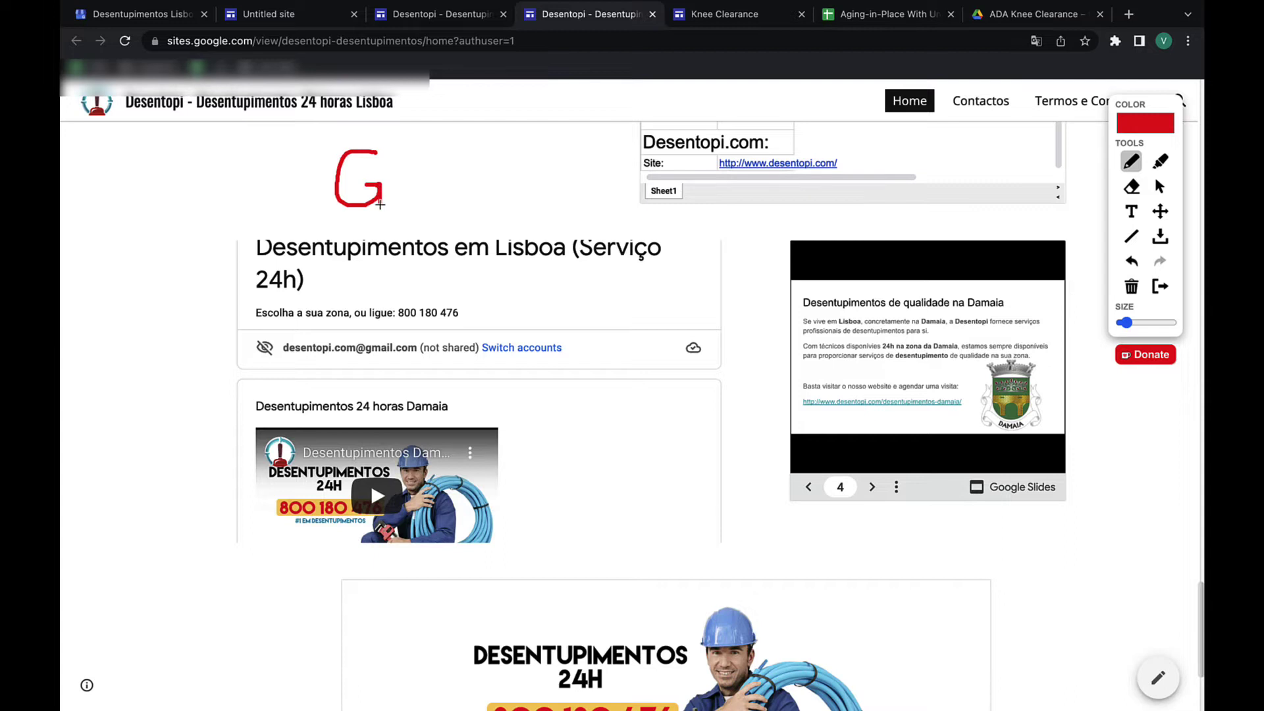
{"action": "left_click", "coordinate": [329, 21]}
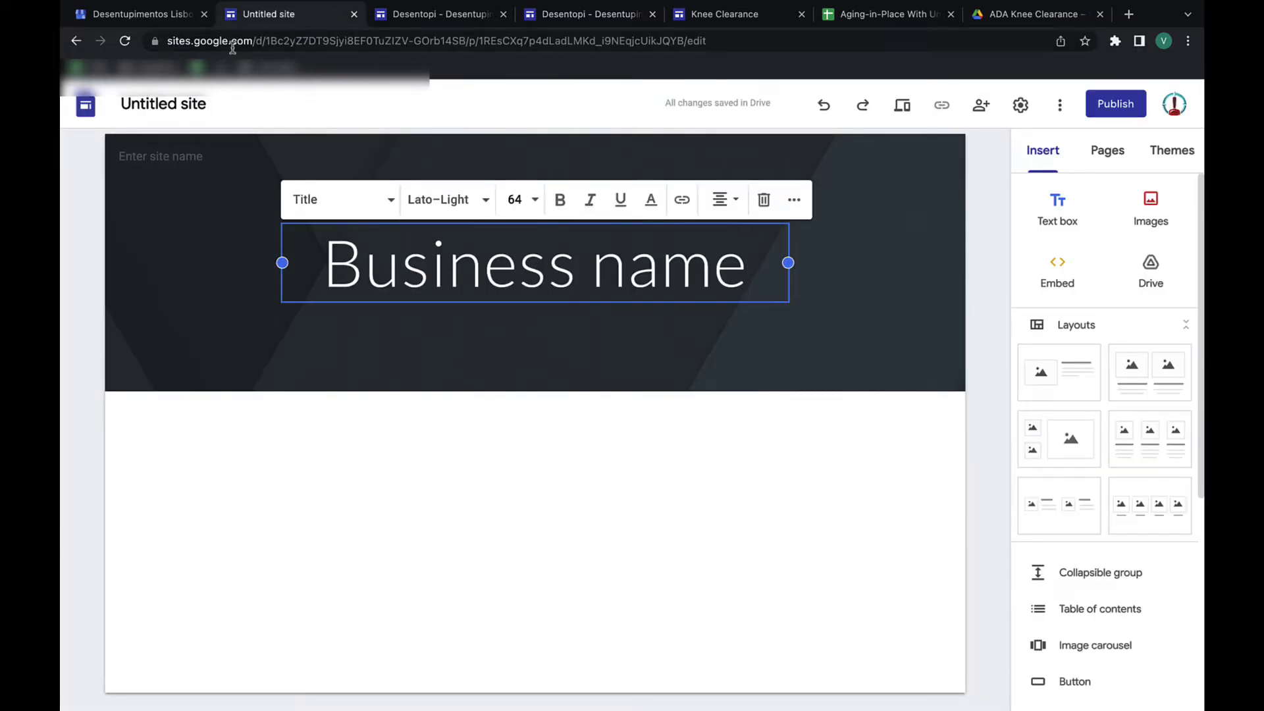
- Add a text box under the Business name header reading 'write stuff about your biz here'
{"action": "left_click", "coordinate": [556, 487]}
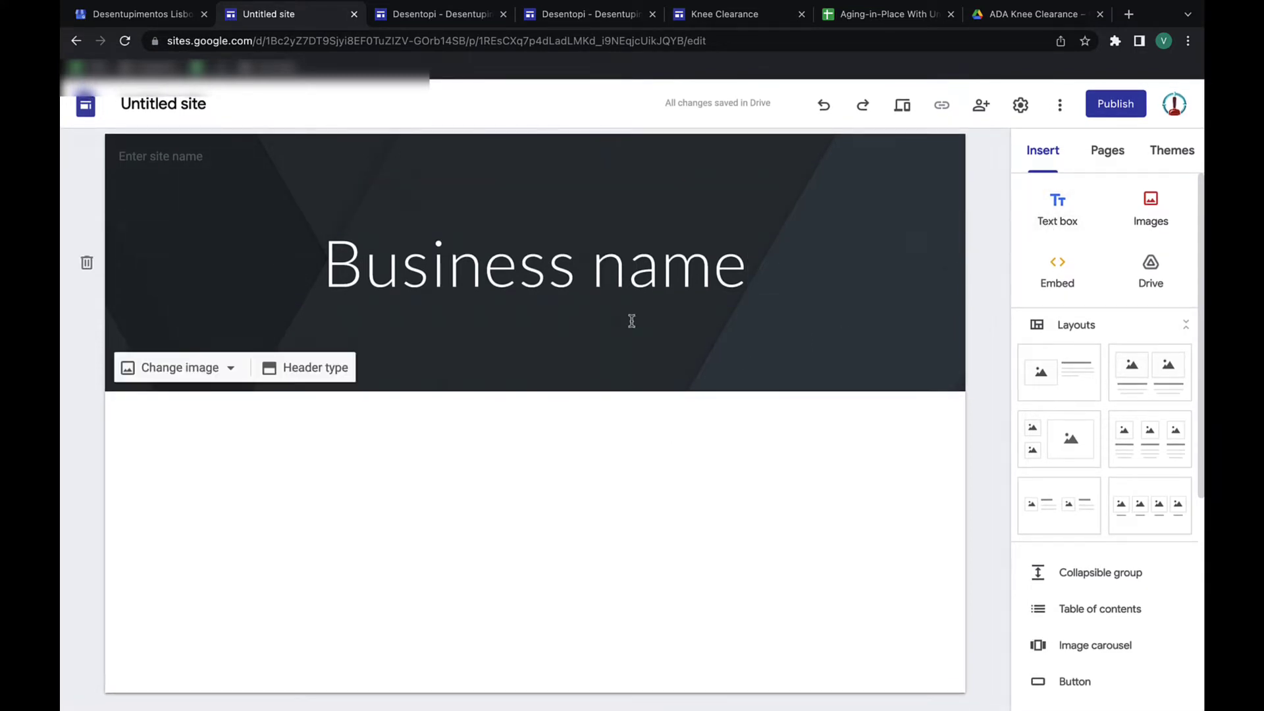
{"action": "left_click", "coordinate": [1060, 209]}
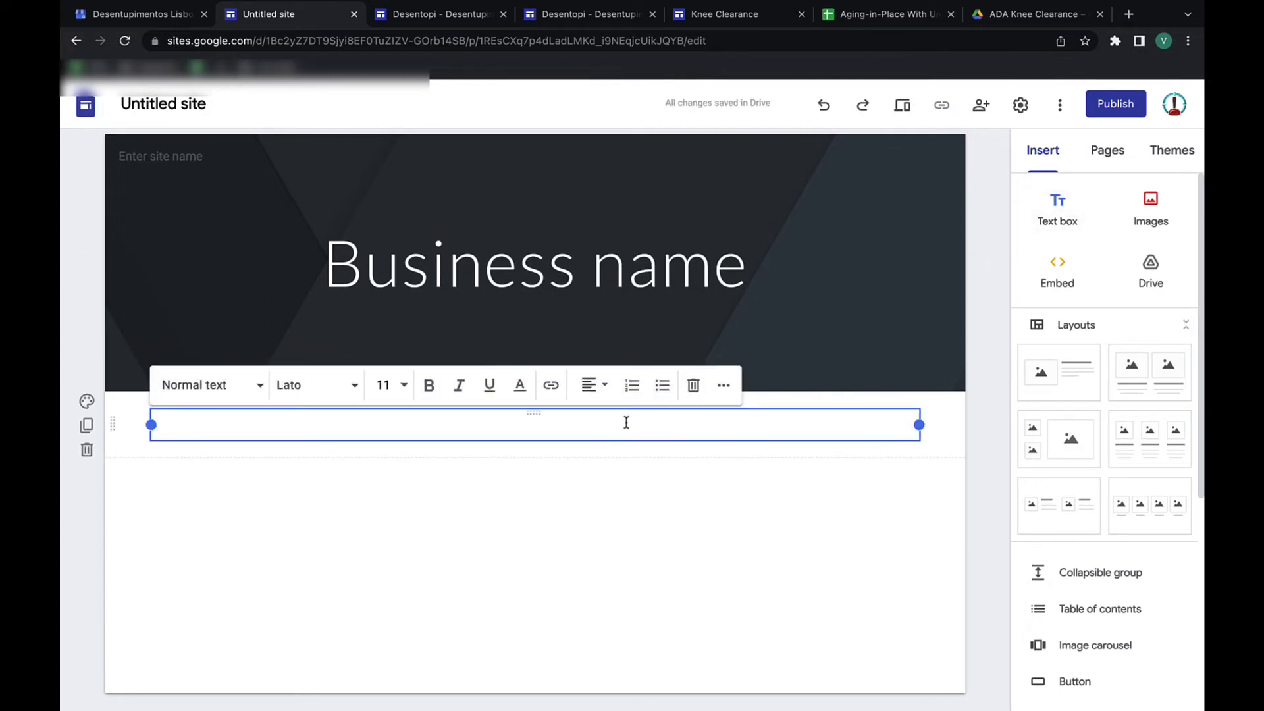
{"action": "type", "text": "w"}
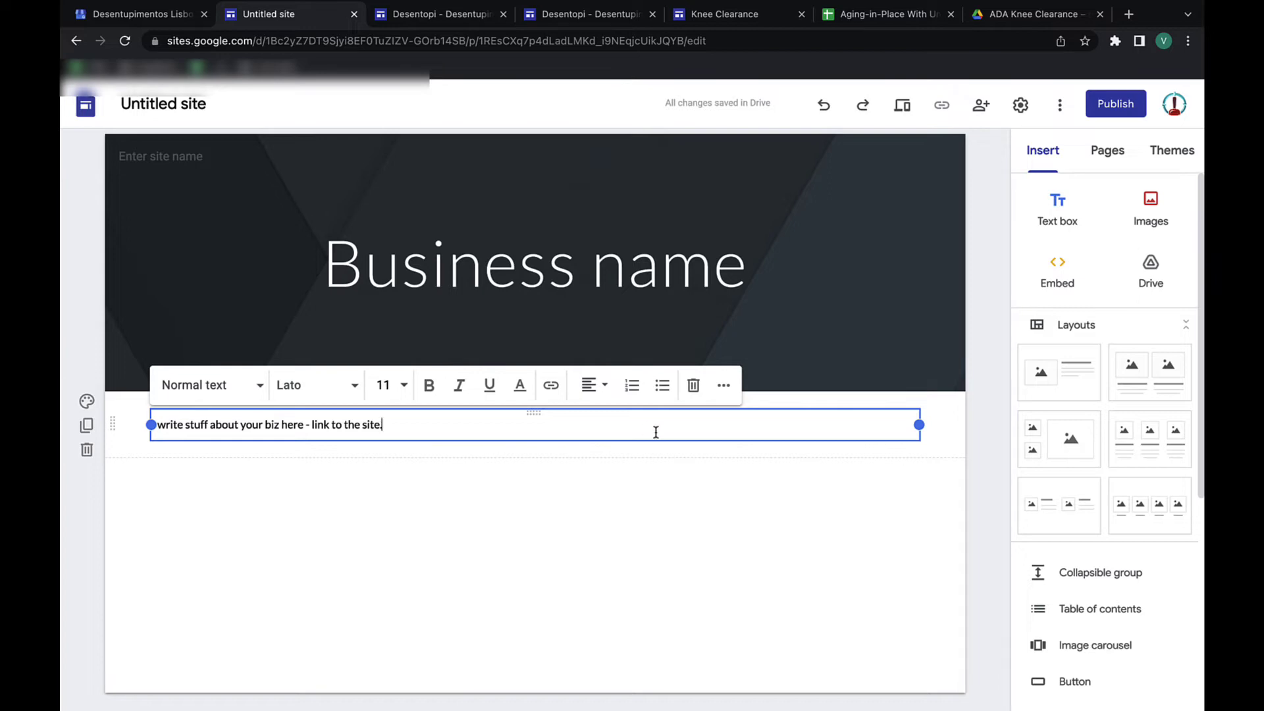
{"action": "key", "text": "Escape"}
{"action": "left_click", "coordinate": [591, 23]}
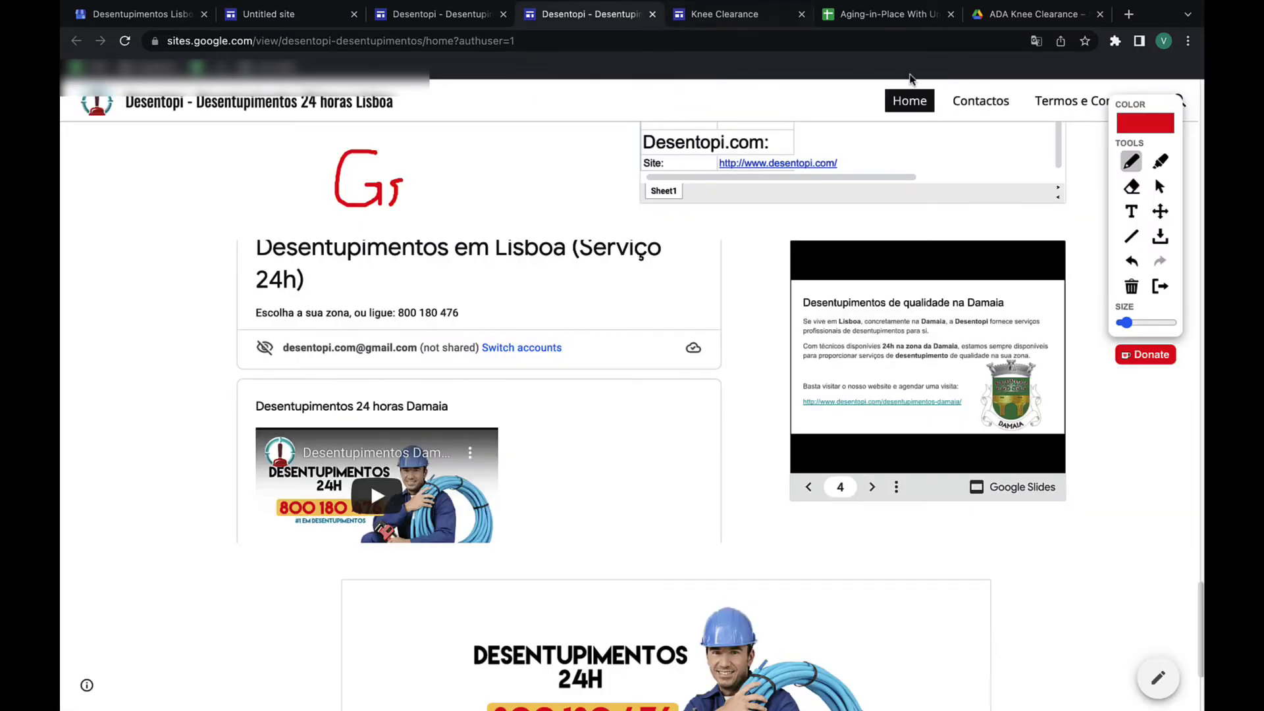
- Circle the red G, draw branch lines to G, 5, O and F, then erase everything and close the overlay
{"action": "mouse_move", "coordinate": [345, 135]}
{"action": "left_mouse_down"}
{"action": "mouse_move", "coordinate": [318, 177]}
{"action": "mouse_move", "coordinate": [454, 220]}
{"action": "mouse_move", "coordinate": [369, 135]}
{"action": "mouse_move", "coordinate": [335, 136]}
{"action": "left_mouse_up"}
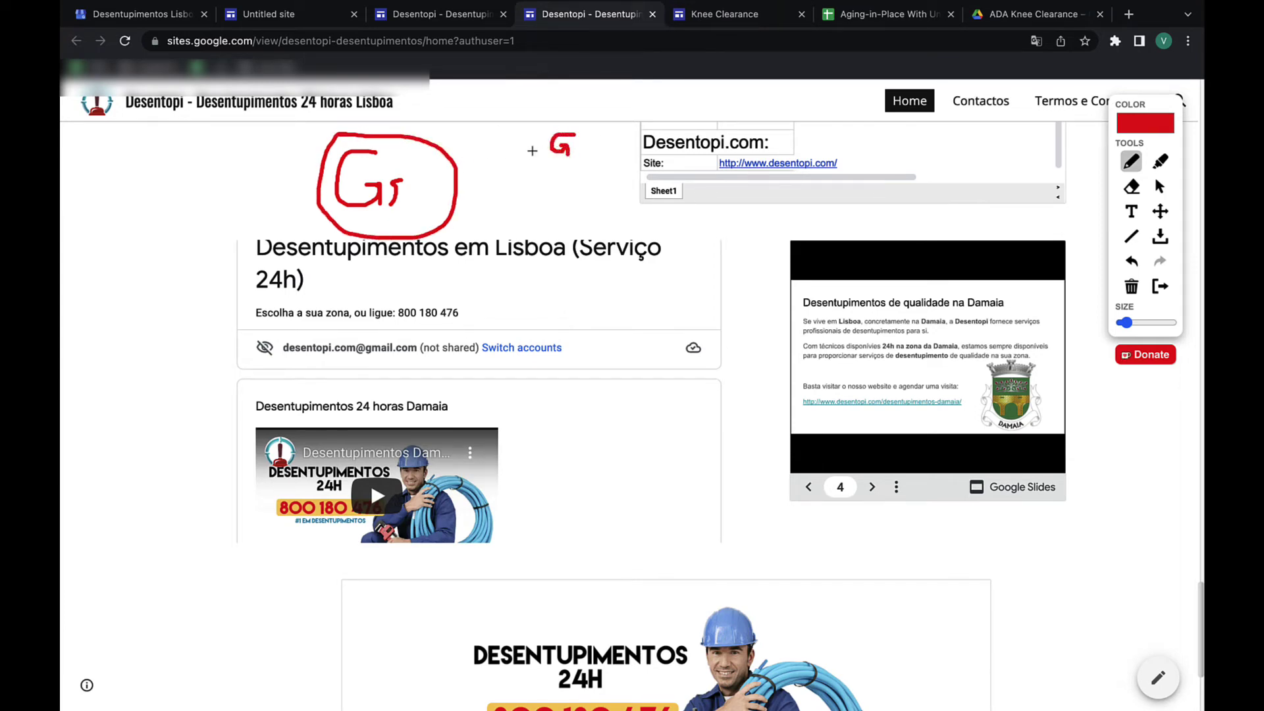
{"action": "left_click_drag", "start_coordinate": [540, 145], "coordinate": [489, 153]}
{"action": "left_click_drag", "start_coordinate": [541, 191], "coordinate": [465, 190]}
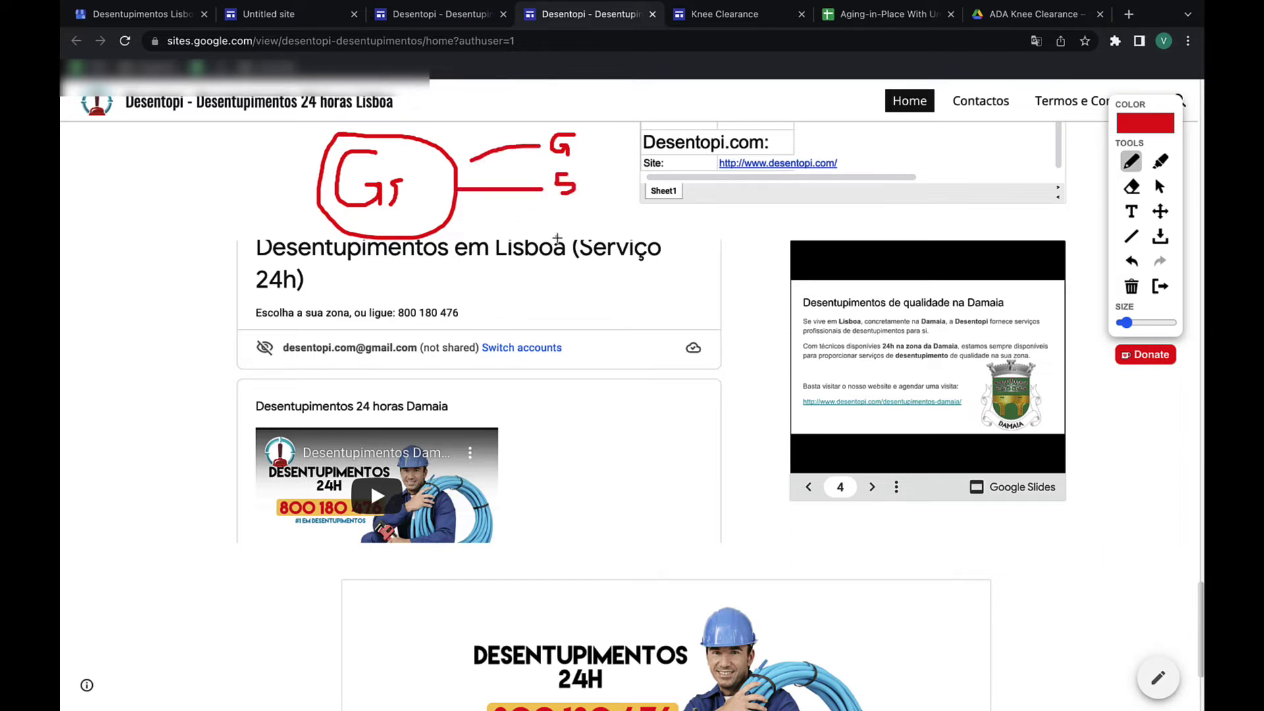
{"action": "left_click_drag", "start_coordinate": [536, 228], "coordinate": [469, 228]}
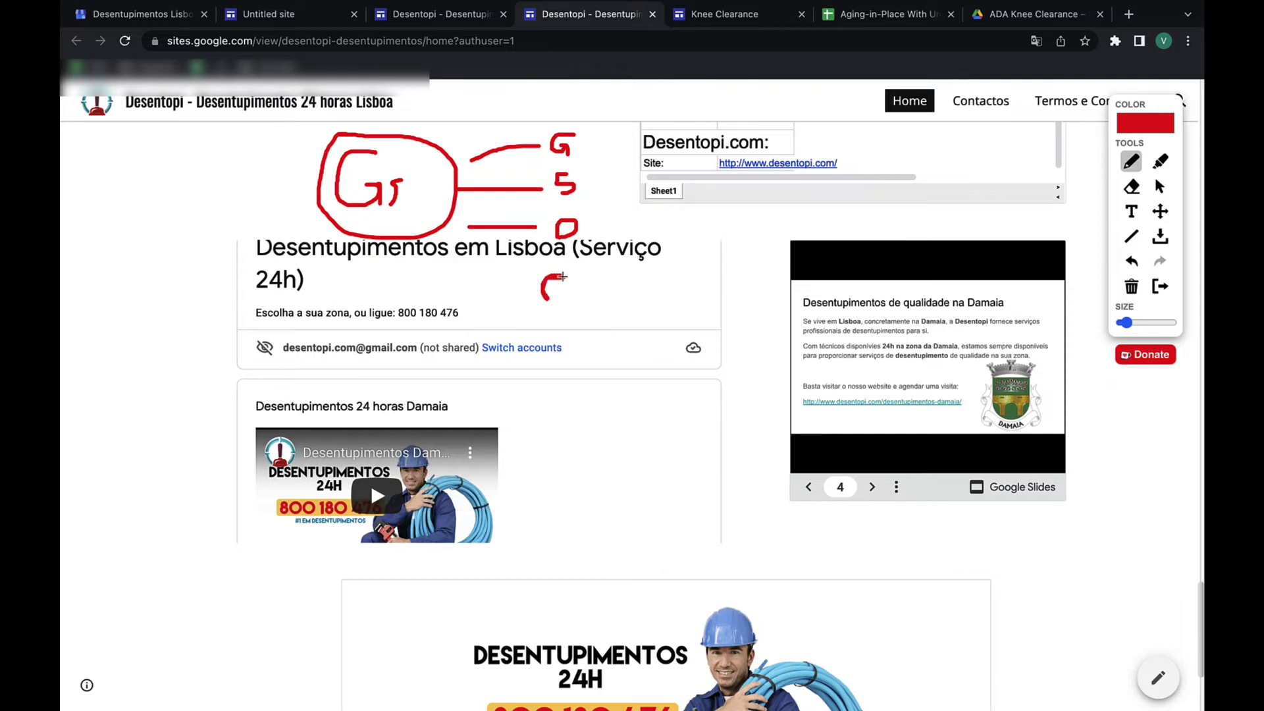
{"action": "left_click_drag", "start_coordinate": [531, 293], "coordinate": [447, 256]}
{"action": "mouse_move", "coordinate": [499, 318]}
{"action": "left_mouse_down"}
{"action": "mouse_move", "coordinate": [498, 339]}
{"action": "mouse_move", "coordinate": [451, 314]}
{"action": "mouse_move", "coordinate": [414, 266]}
{"action": "left_mouse_up"}
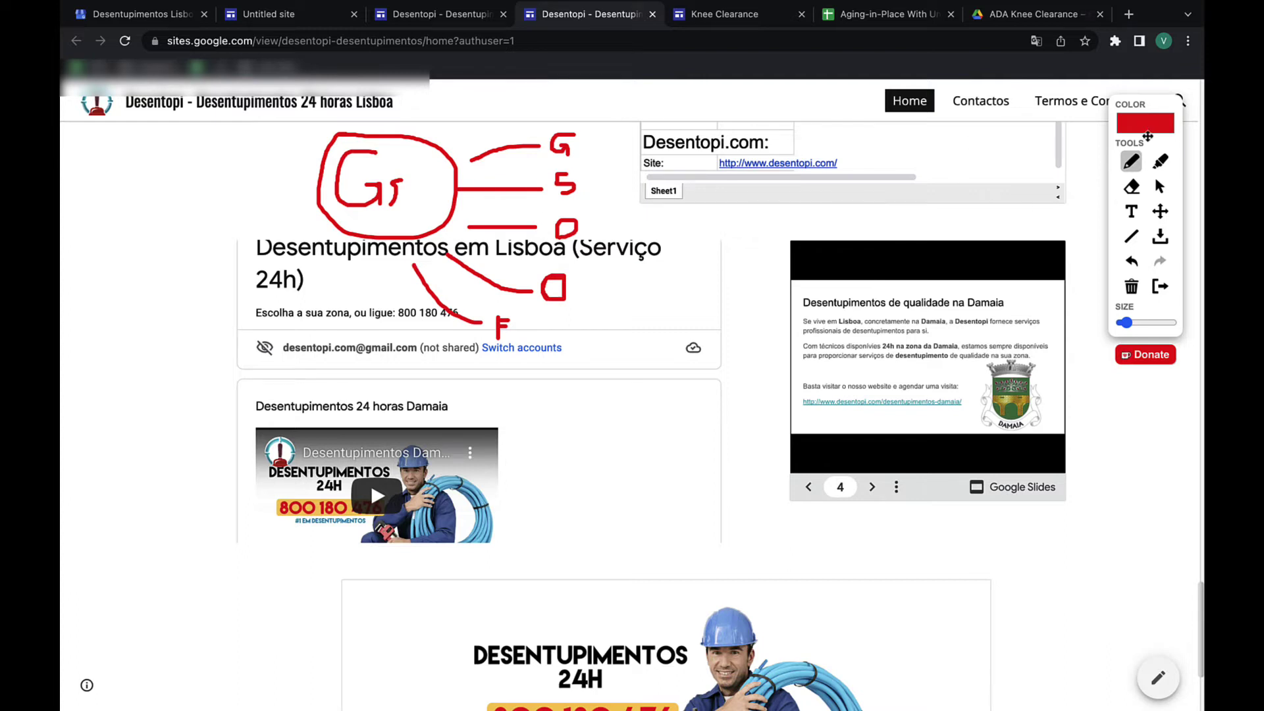
{"action": "left_click", "coordinate": [1132, 286]}
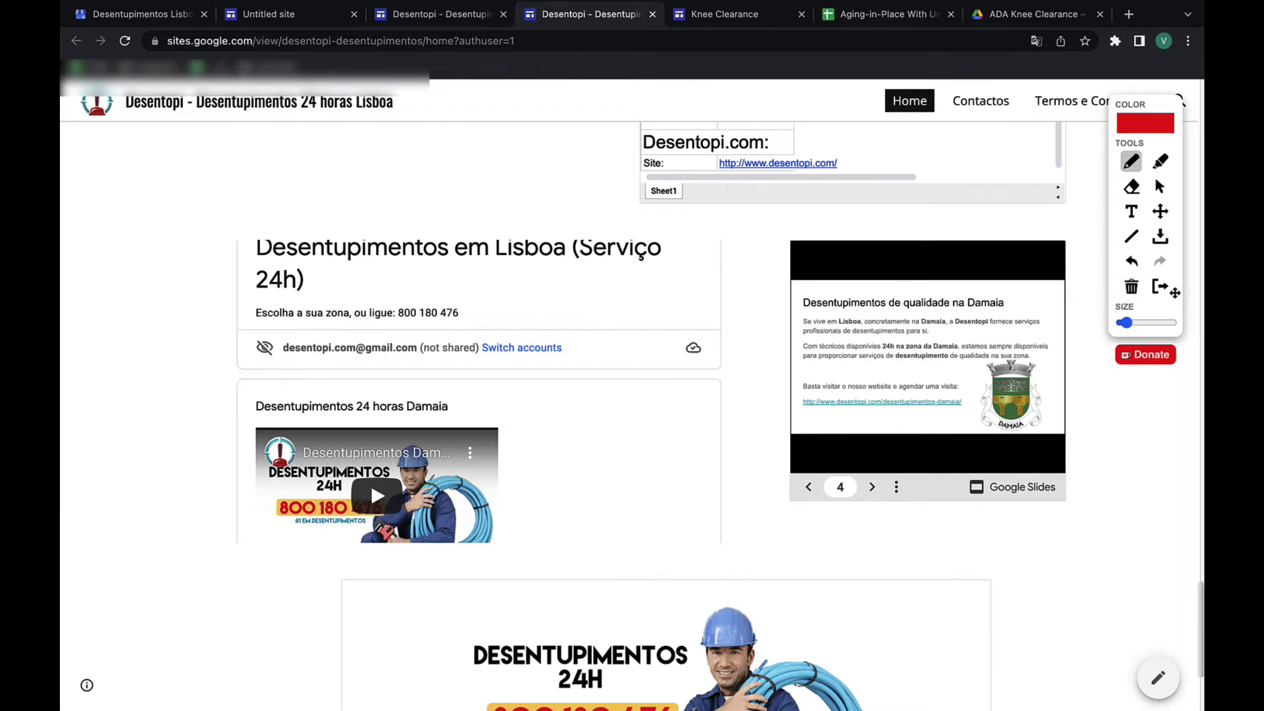
{"action": "left_click", "coordinate": [1160, 287]}
- Return the embedded Desentopi deck to slide 1 and advance it three slides
{"action": "left_click", "coordinate": [840, 487]}
{"action": "left_click", "coordinate": [856, 274]}
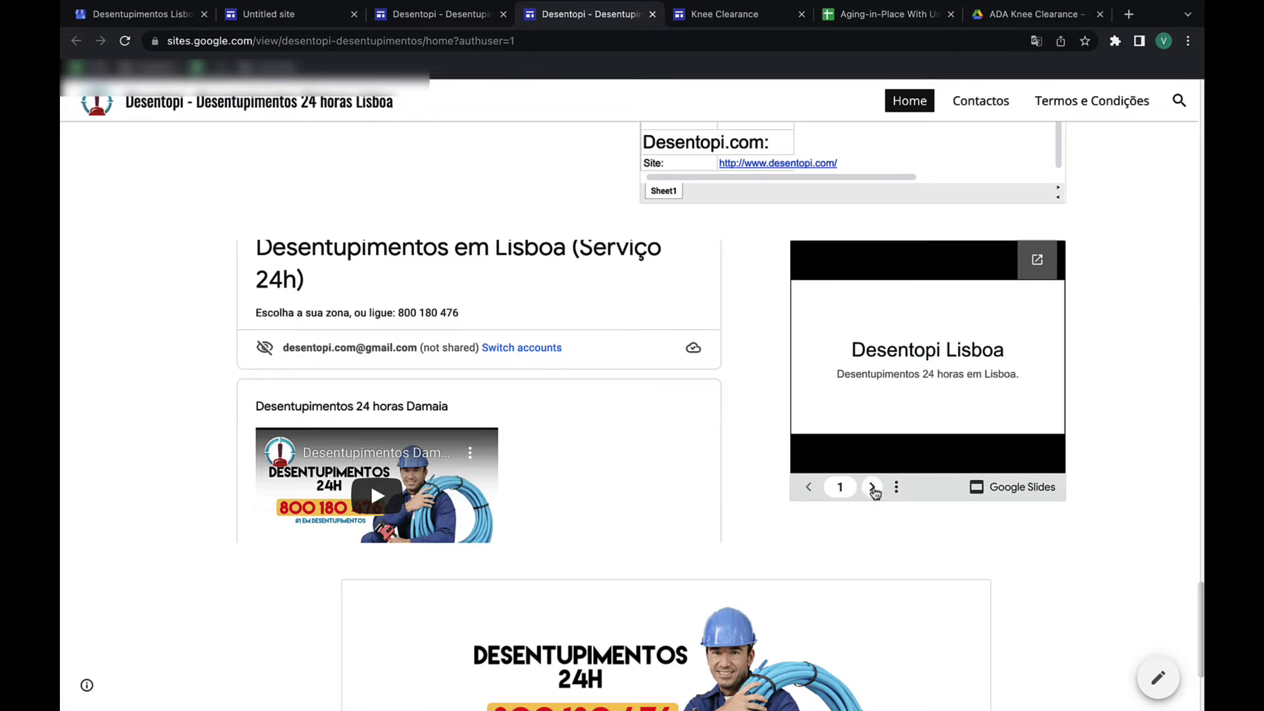
{"action": "left_click", "coordinate": [873, 487]}
{"action": "left_click", "coordinate": [873, 487]}
{"action": "left_click", "coordinate": [873, 488]}
{"action": "left_click", "coordinate": [873, 487]}
{"action": "left_click", "coordinate": [873, 487]}
{"action": "left_click", "coordinate": [873, 488]}
{"action": "left_click", "coordinate": [873, 487]}
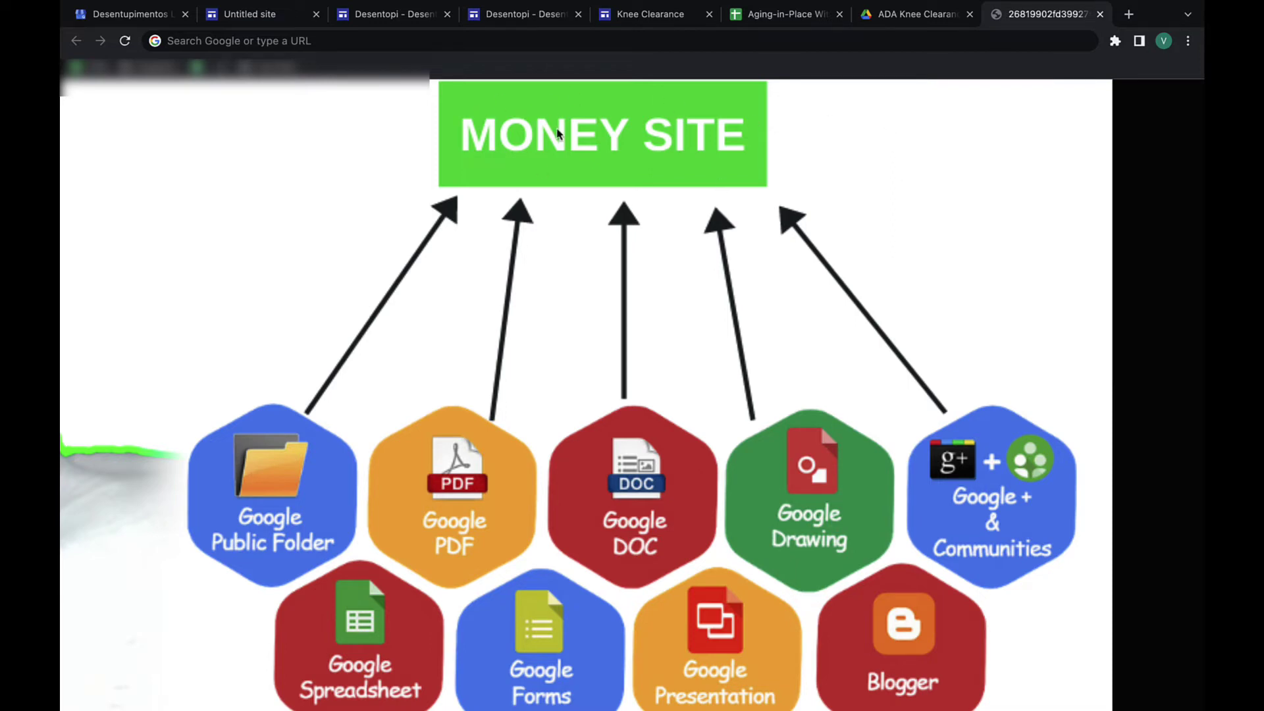
- Scroll the MONEY SITE diagram, then open the Links Importantes spreadsheet from the Desentopi site
{"action": "scroll", "coordinate": [559, 169], "scroll_direction": "down", "scroll_amount": 4}
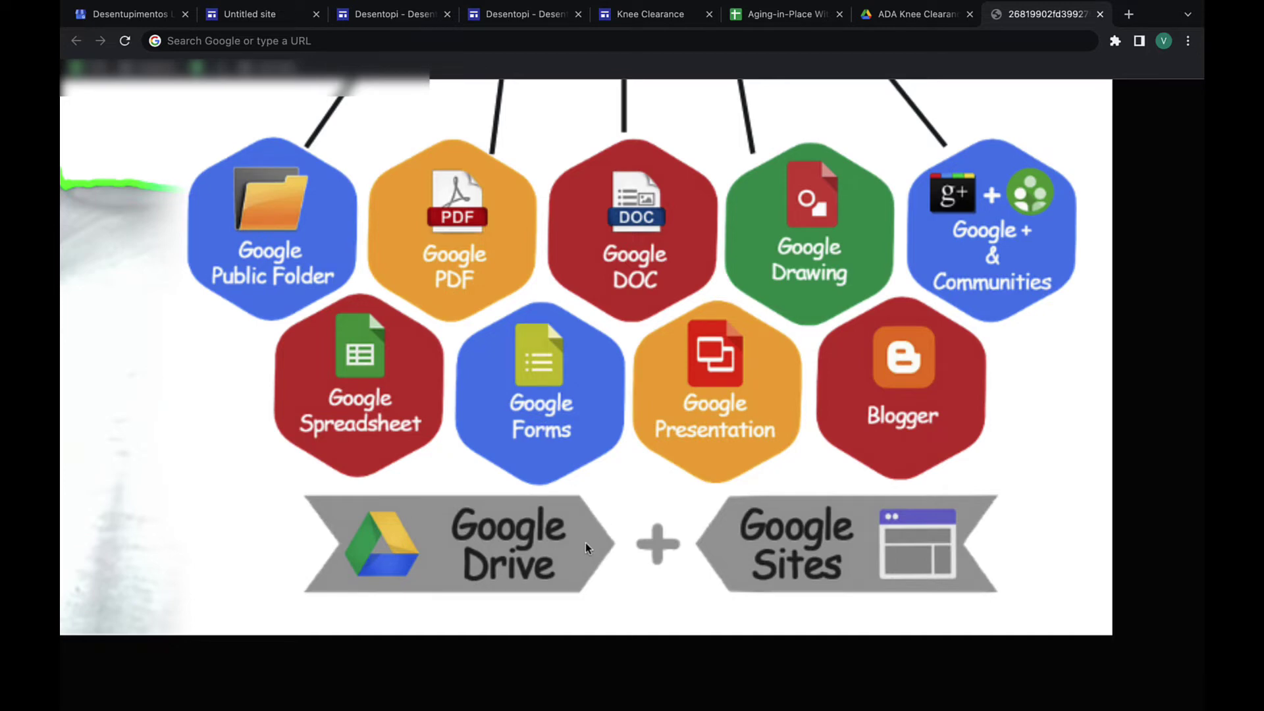
{"action": "scroll", "coordinate": [586, 543], "scroll_direction": "up", "scroll_amount": 1}
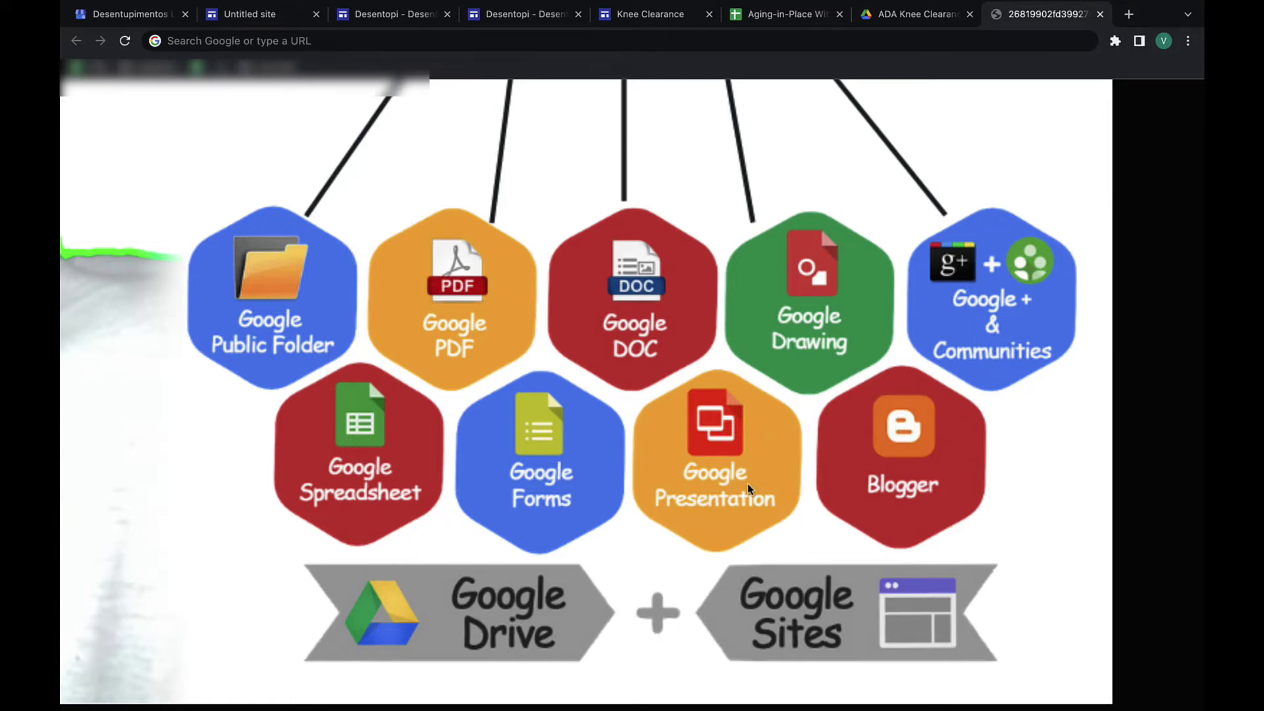
{"action": "scroll", "coordinate": [756, 561], "scroll_direction": "up", "scroll_amount": 5}
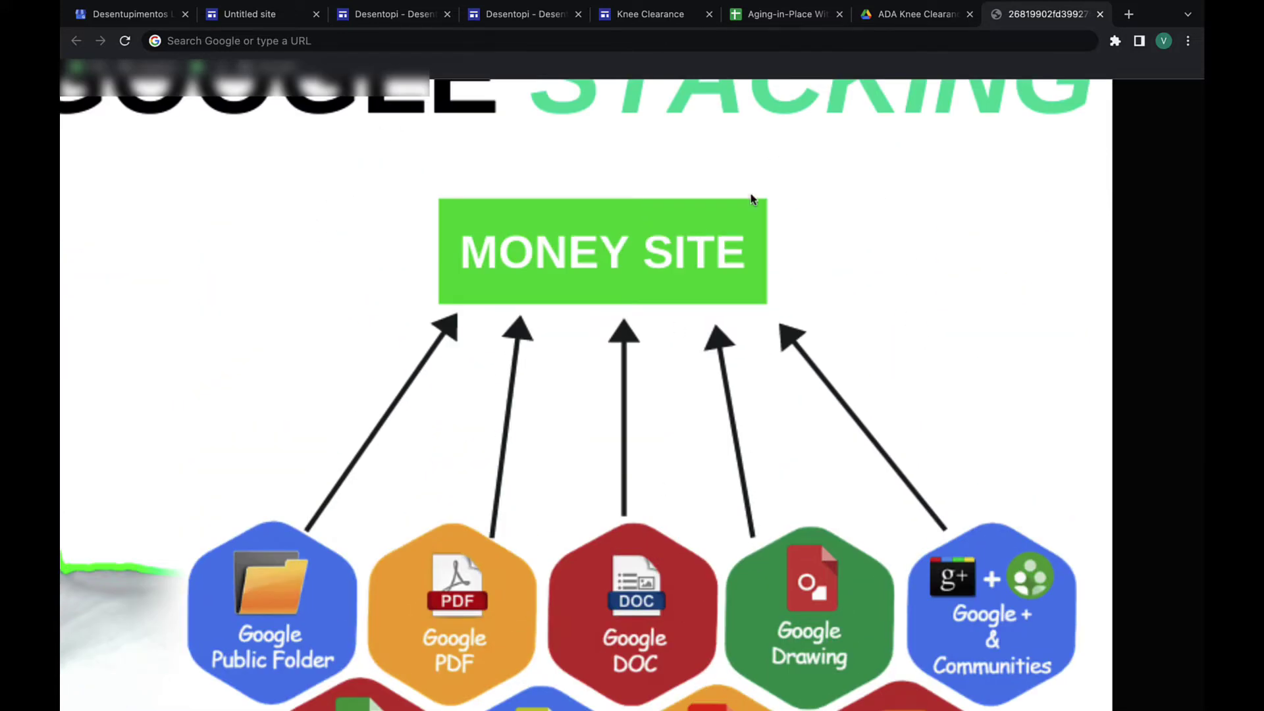
{"action": "scroll", "coordinate": [654, 466], "scroll_direction": "down", "scroll_amount": 4}
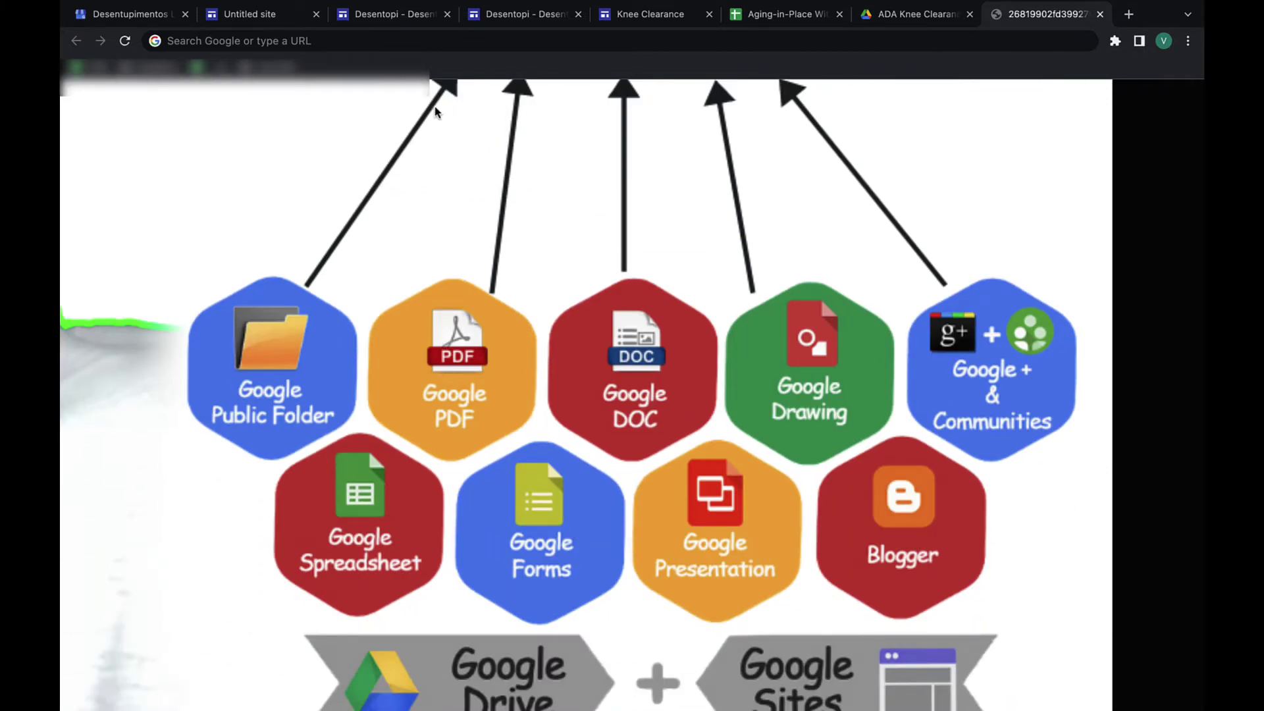
{"action": "left_click", "coordinate": [522, 14]}
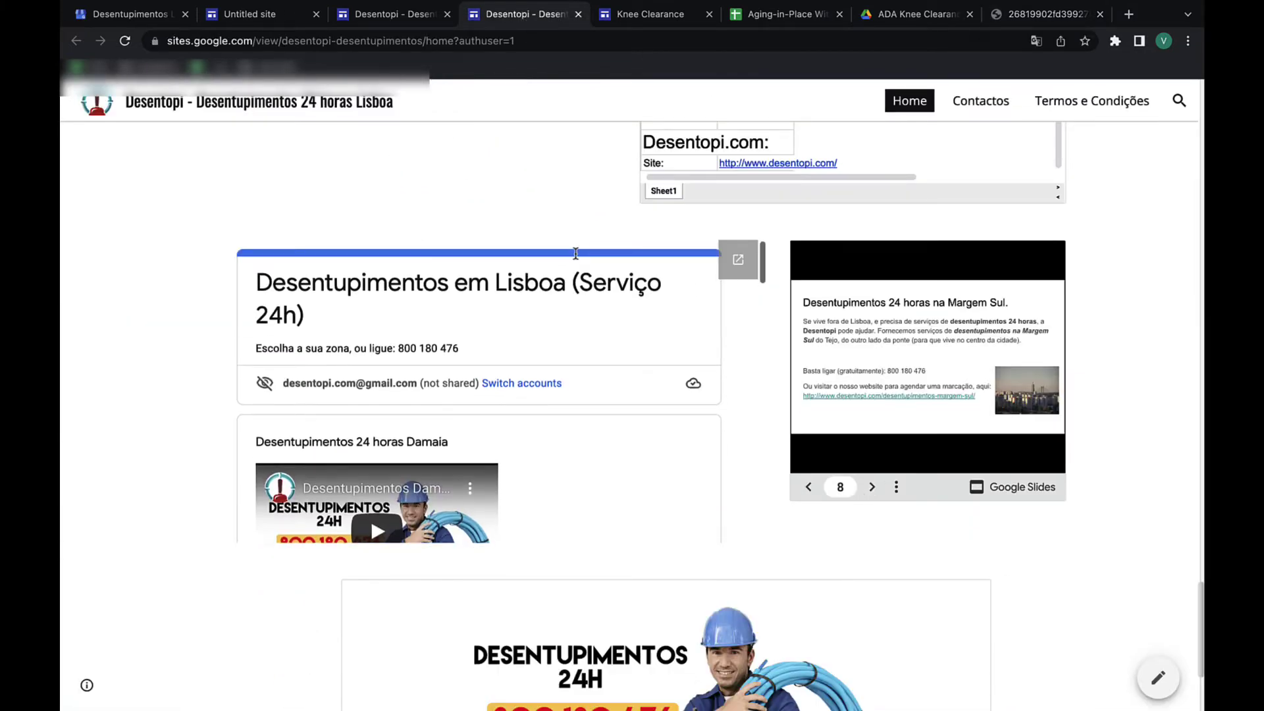
{"action": "scroll", "coordinate": [575, 258], "scroll_direction": "up", "scroll_amount": 6}
{"action": "scroll", "coordinate": [575, 258], "scroll_direction": "up", "scroll_amount": 1}
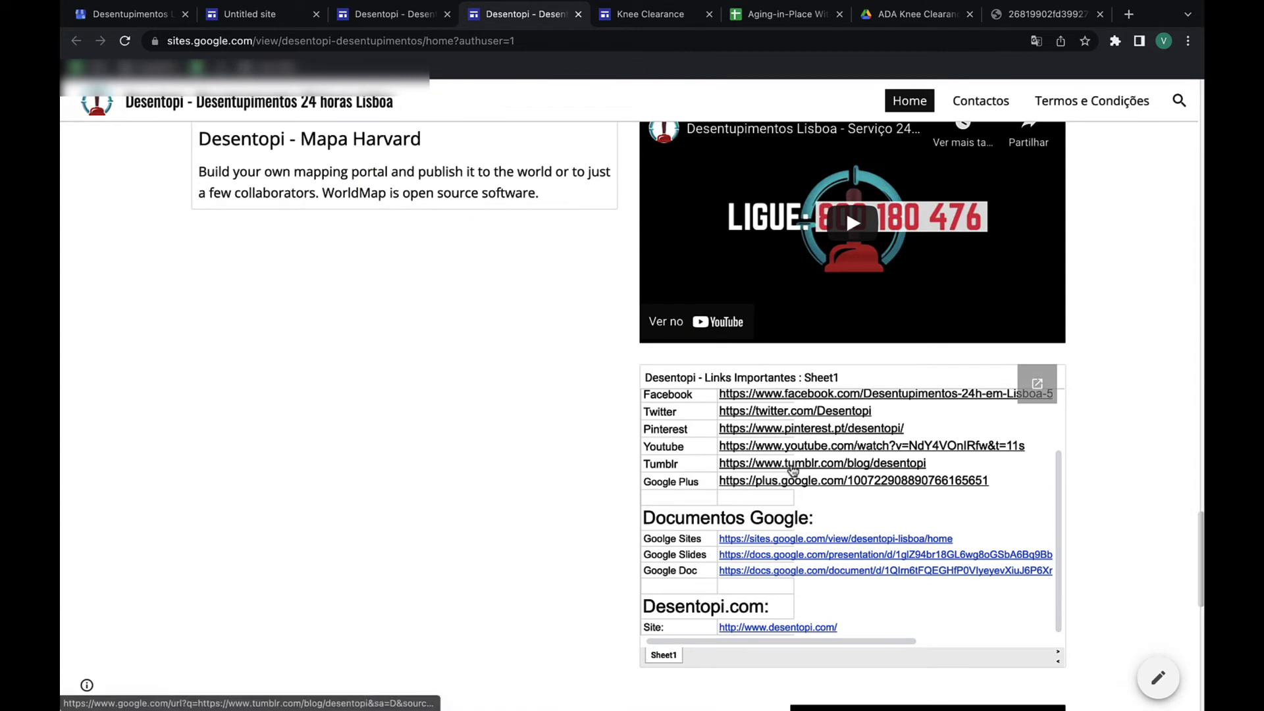
{"action": "left_click", "coordinate": [1030, 392]}
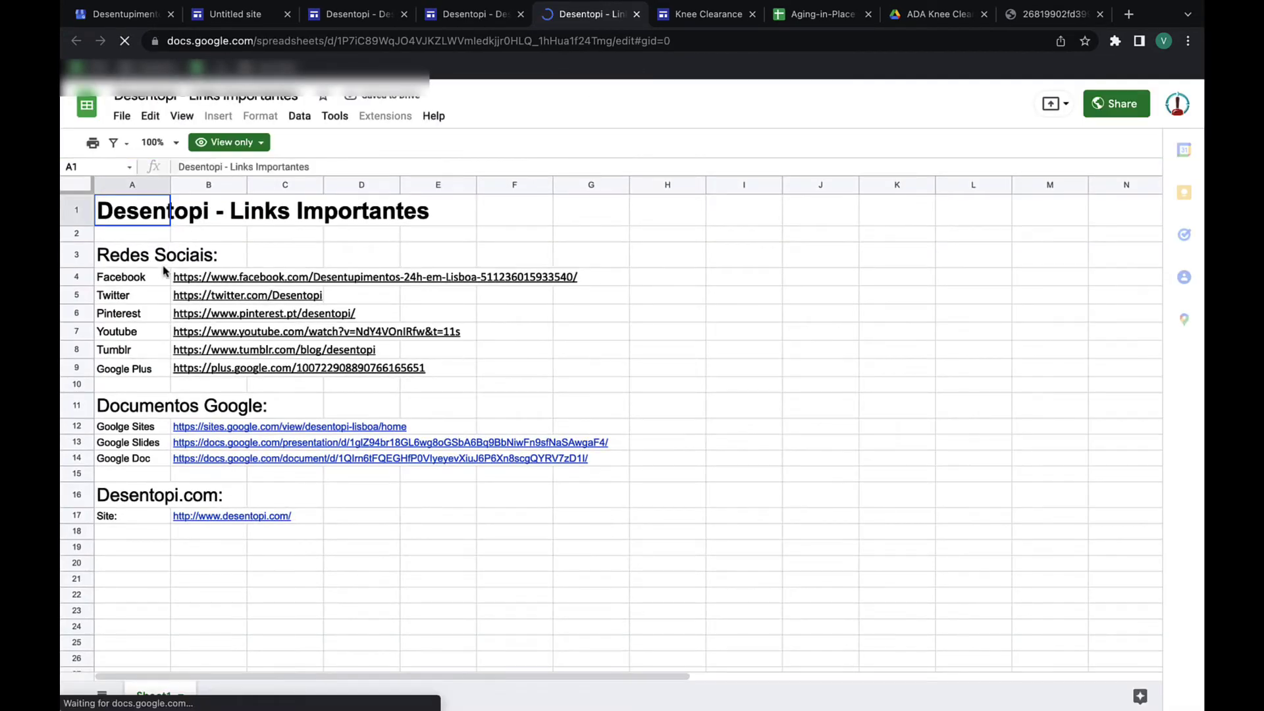
- Check the Sites, Slides and Doc links in B12–B14 and open the Google Doc link
{"action": "left_click", "coordinate": [235, 432]}
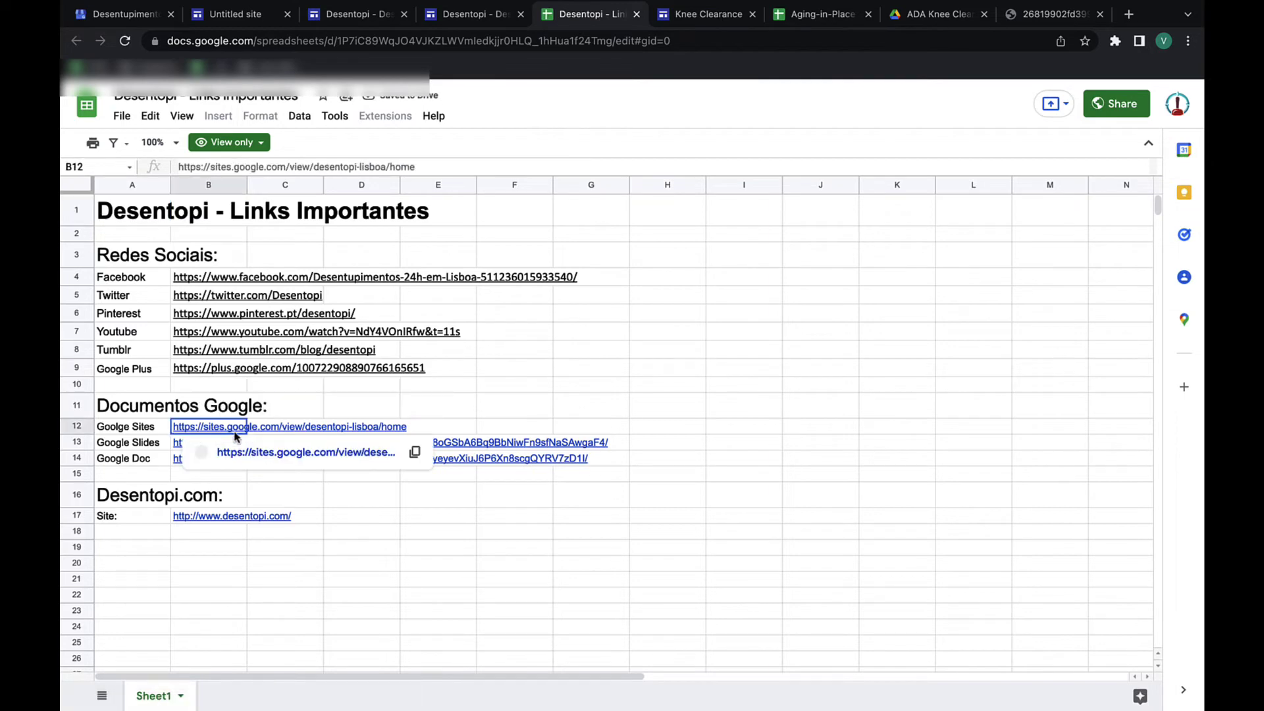
{"action": "left_click", "coordinate": [210, 445]}
{"action": "left_click", "coordinate": [202, 460]}
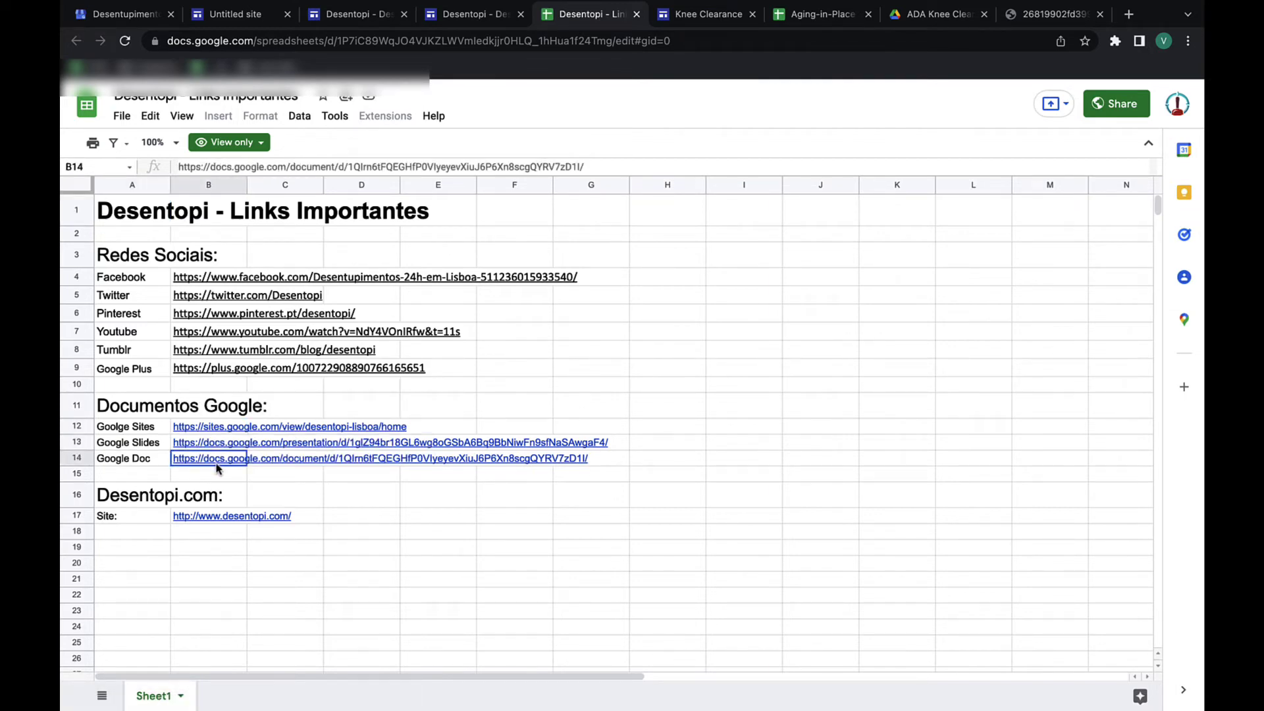
{"action": "left_click", "coordinate": [237, 486]}
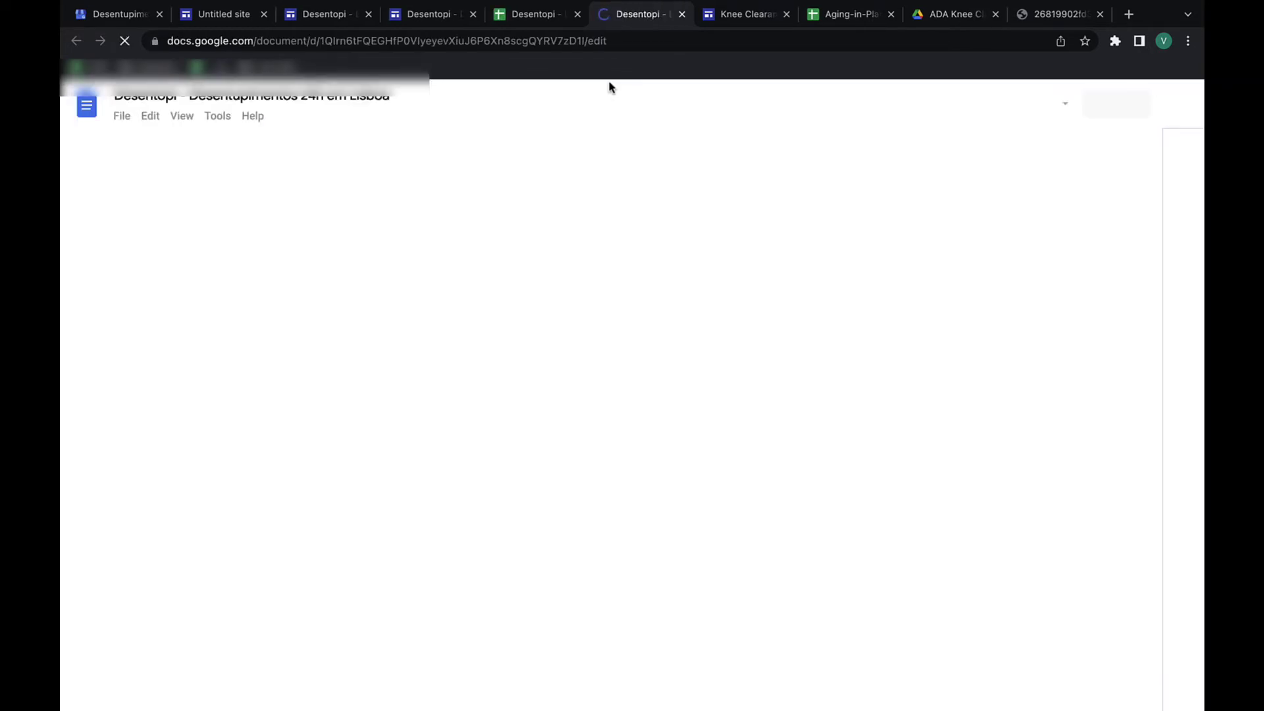
- Scroll the Desentopi Google Doc past the social links to the 'Mais alguns Links Importantes' table
{"action": "scroll", "coordinate": [817, 246], "scroll_direction": "down", "scroll_amount": 1}
{"action": "scroll", "coordinate": [817, 246], "scroll_direction": "down", "scroll_amount": 8}
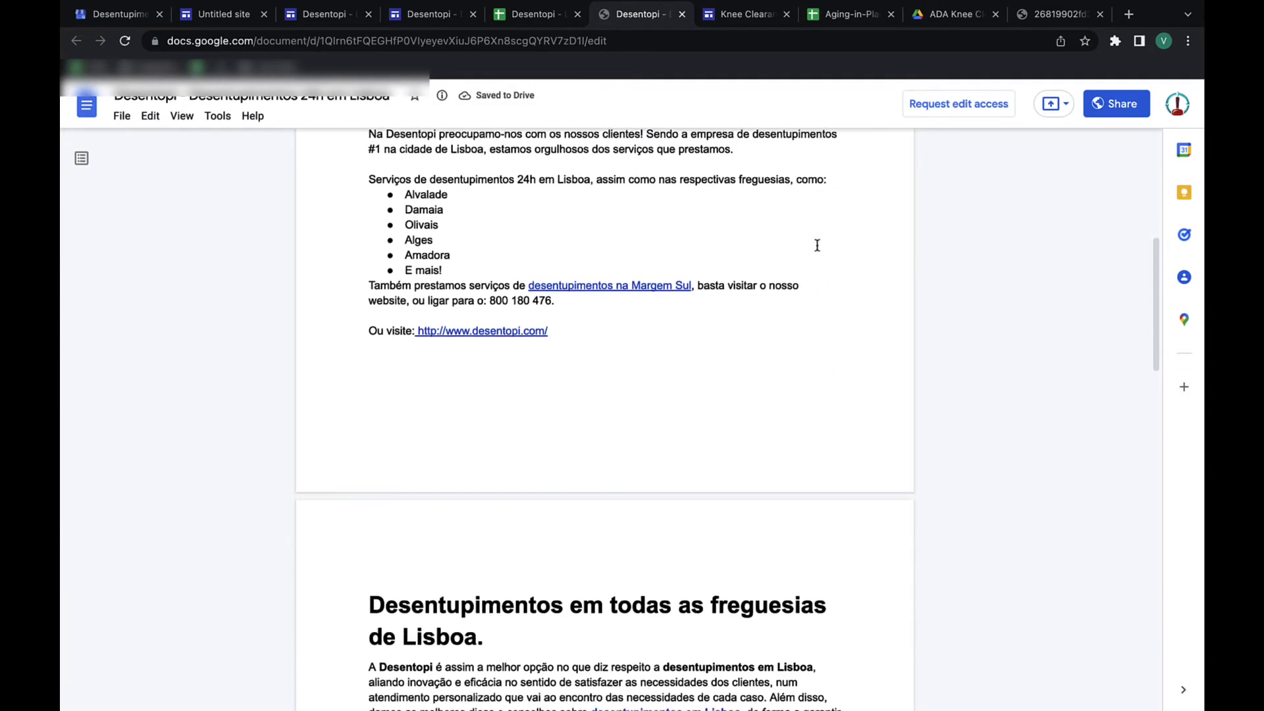
{"action": "left_click", "coordinate": [629, 180]}
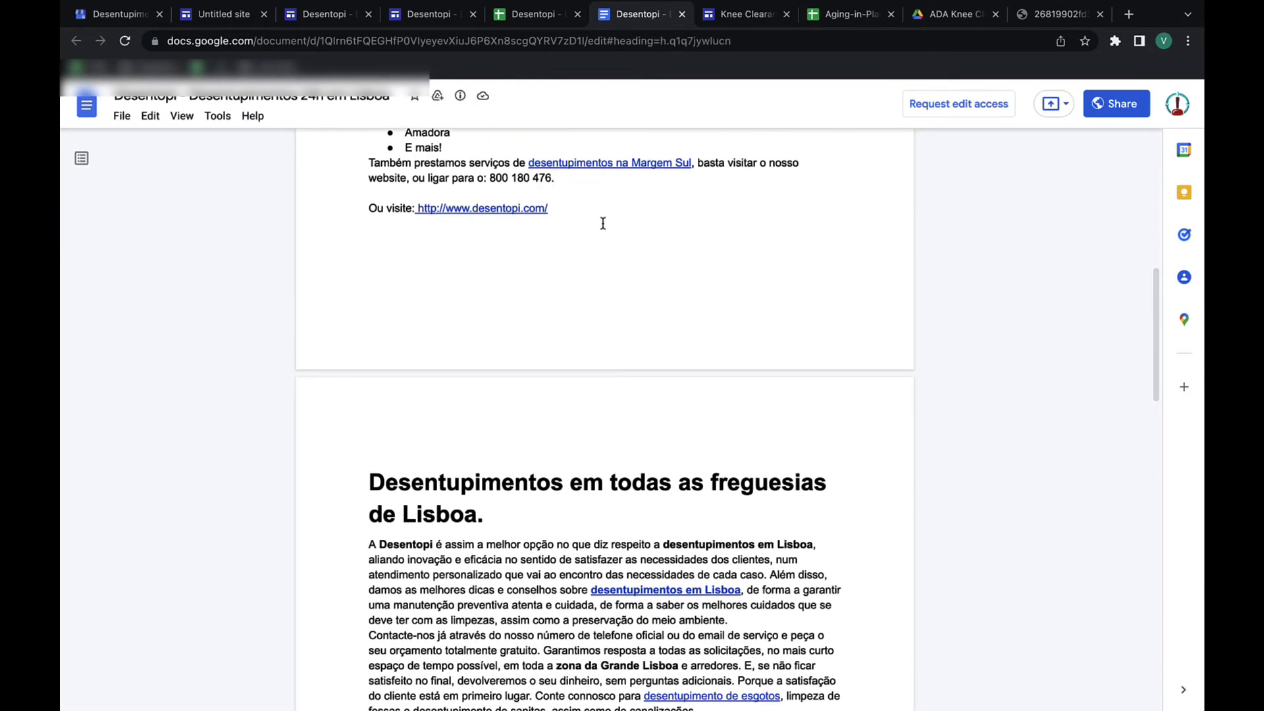
{"action": "scroll", "coordinate": [542, 274], "scroll_direction": "down", "scroll_amount": 4}
{"action": "scroll", "coordinate": [544, 339], "scroll_direction": "down", "scroll_amount": 6}
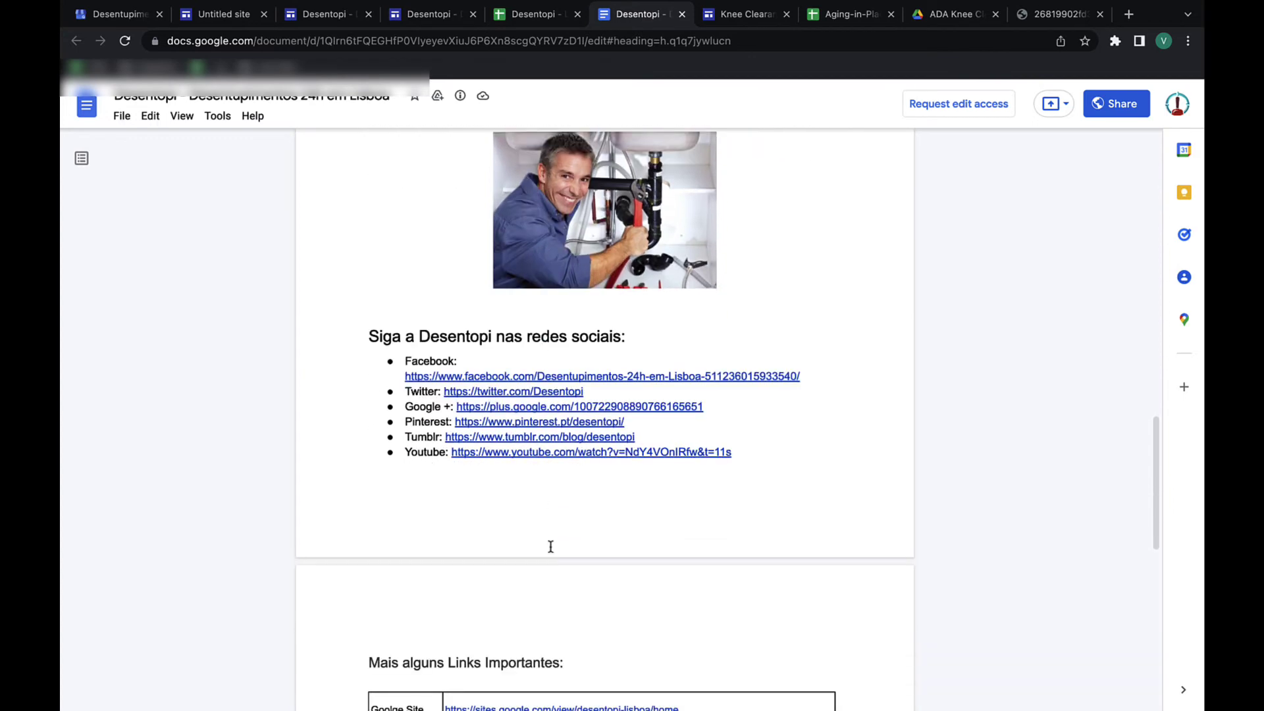
{"action": "scroll", "coordinate": [519, 390], "scroll_direction": "down", "scroll_amount": 5}
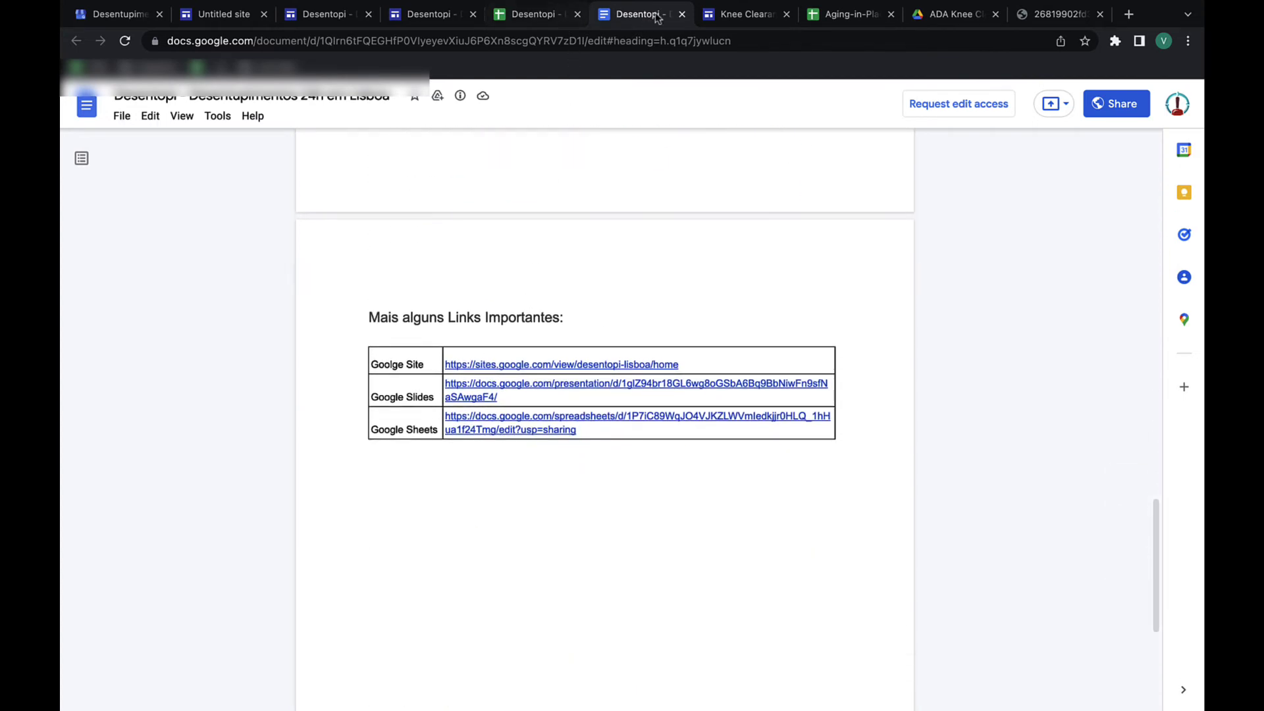
- Close the Desentopi doc and scroll through the Knee Clearance site's embedded files and map
{"action": "left_click", "coordinate": [682, 16]}
{"action": "left_click", "coordinate": [682, 16]}
{"action": "scroll", "coordinate": [1030, 329], "scroll_direction": "up", "scroll_amount": 5}
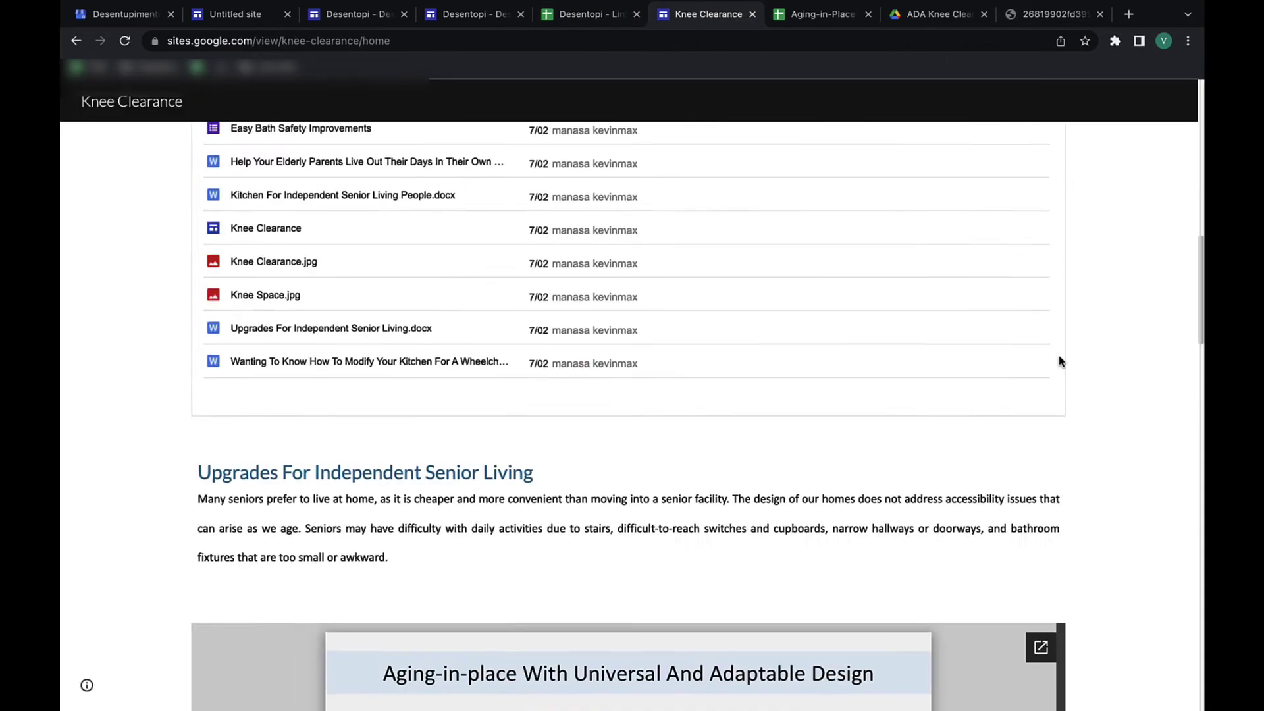
{"action": "scroll", "coordinate": [1061, 362], "scroll_direction": "up", "scroll_amount": 15}
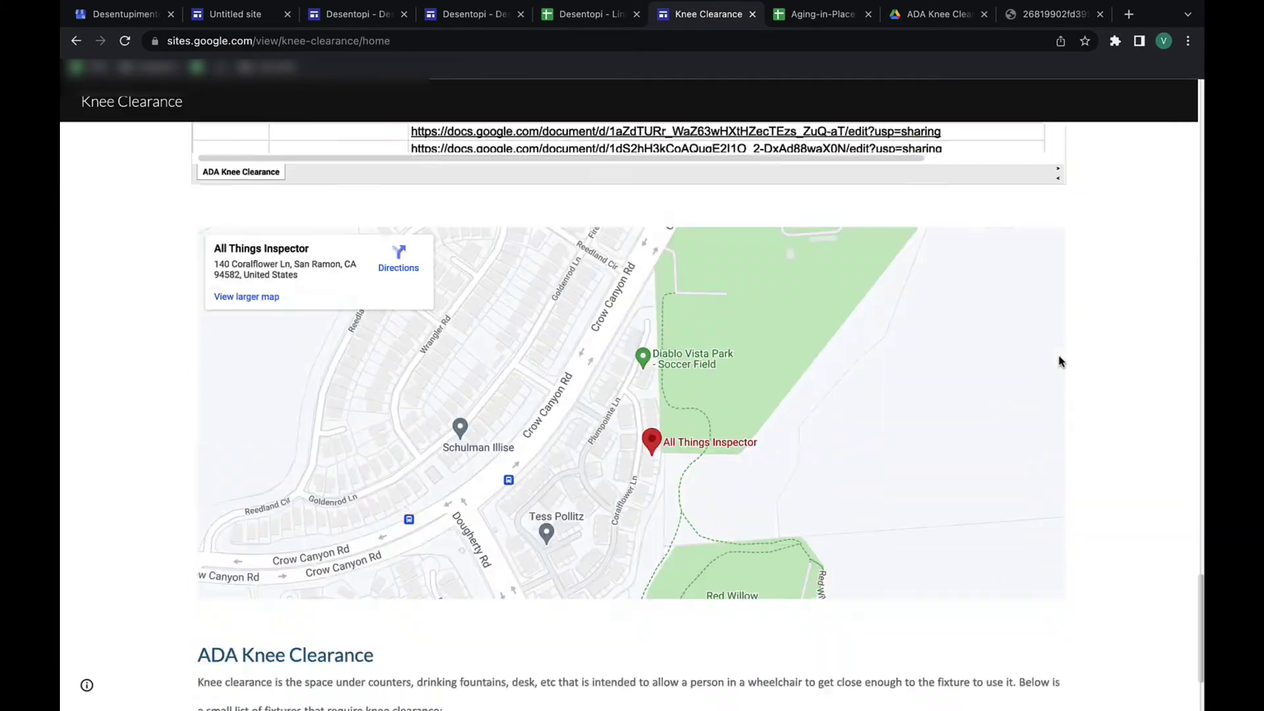
{"action": "scroll", "coordinate": [1067, 370], "scroll_direction": "down", "scroll_amount": 9}
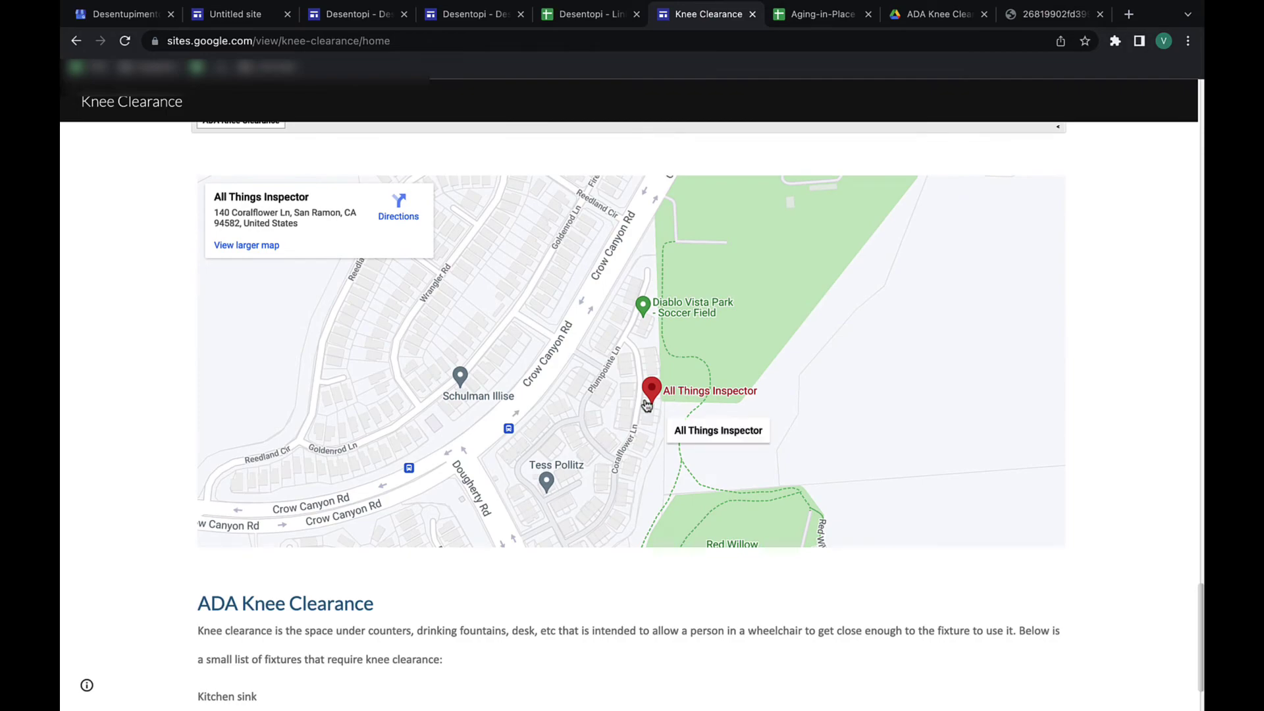
{"action": "scroll", "coordinate": [647, 403], "scroll_direction": "down", "scroll_amount": 3}
- Check the Untitled site draft, then draw a red stroke on the Miro 'building links' board and undo it
{"action": "left_click", "coordinate": [459, 15]}
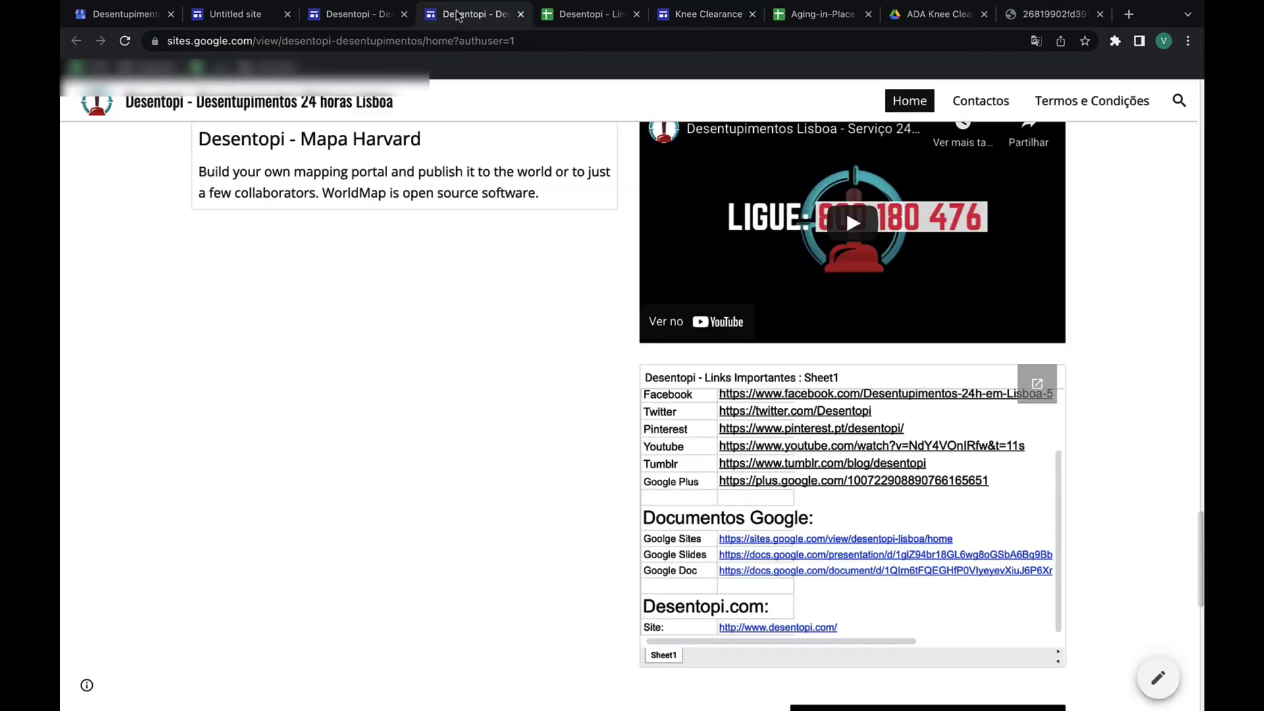
{"action": "scroll", "coordinate": [480, 258], "scroll_direction": "up", "scroll_amount": 15}
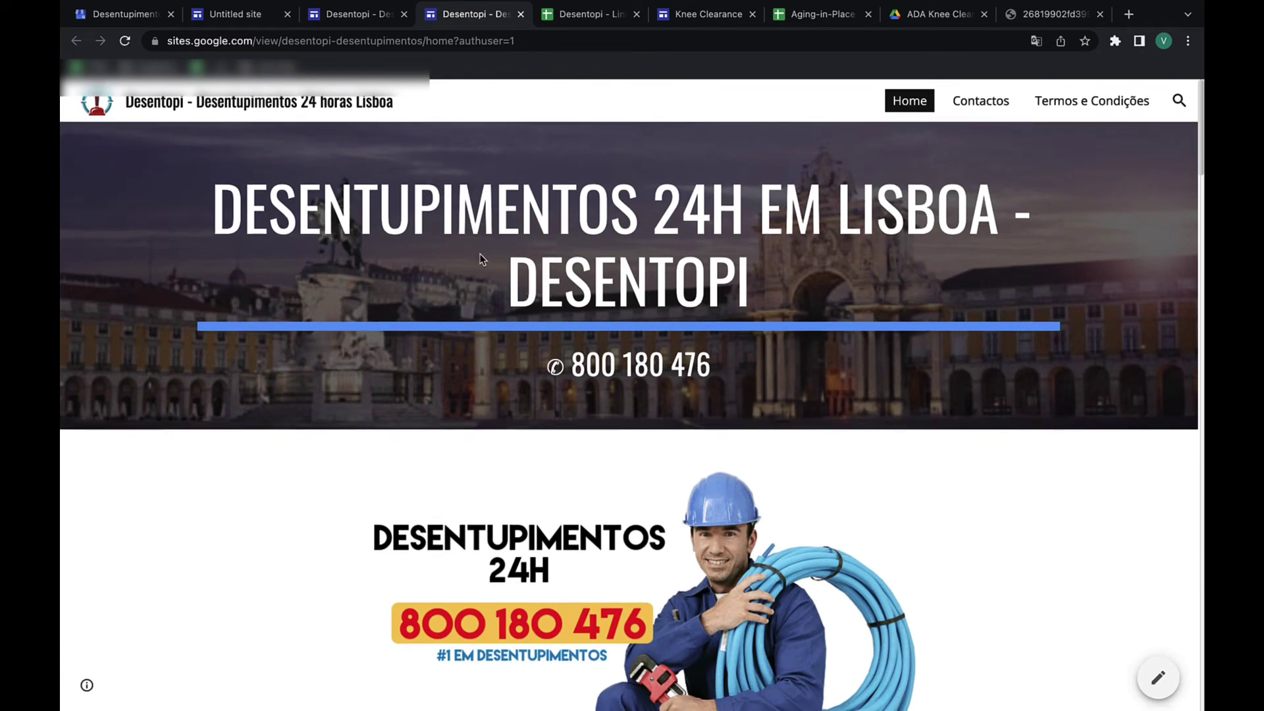
{"action": "left_click", "coordinate": [251, 25]}
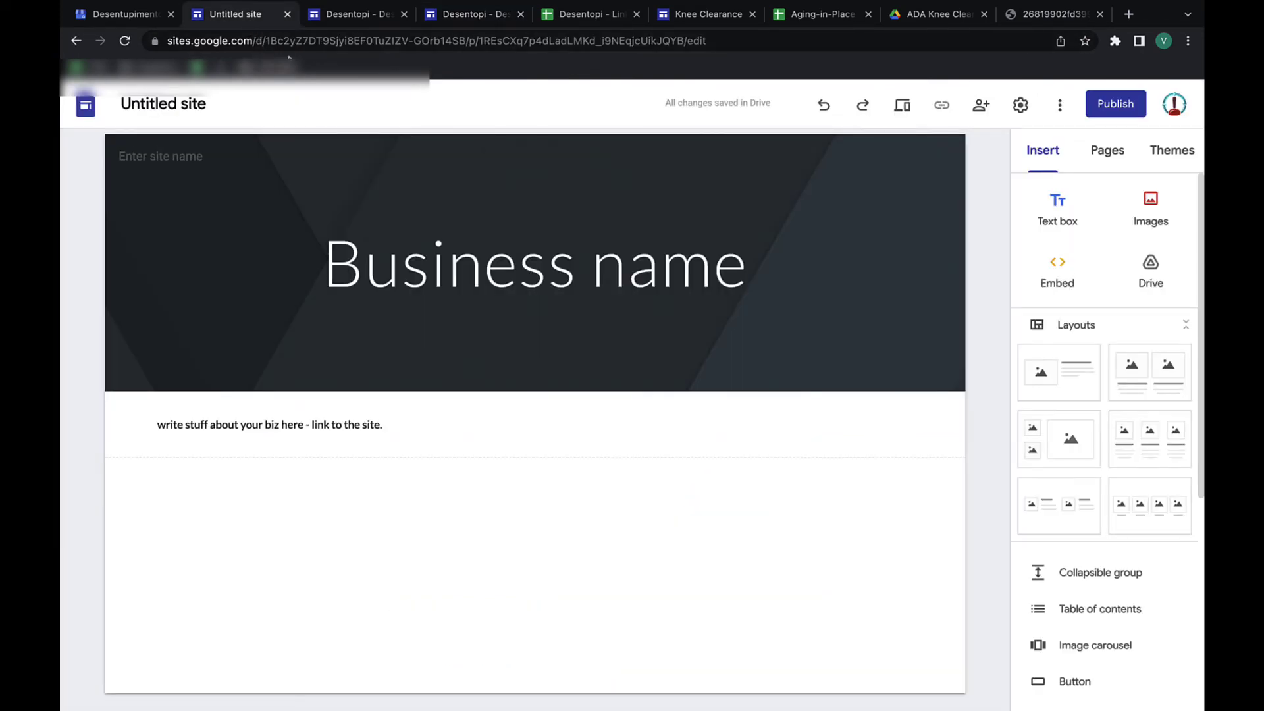
{"action": "left_click", "coordinate": [590, 14]}
{"action": "mouse_move", "coordinate": [590, 305]}
{"action": "left_mouse_down"}
{"action": "mouse_move", "coordinate": [553, 329]}
{"action": "mouse_move", "coordinate": [562, 361]}
{"action": "mouse_move", "coordinate": [609, 327]}
{"action": "mouse_move", "coordinate": [620, 360]}
{"action": "mouse_move", "coordinate": [642, 321]}
{"action": "left_mouse_up"}
{"action": "key", "text": "ctrl+z"}
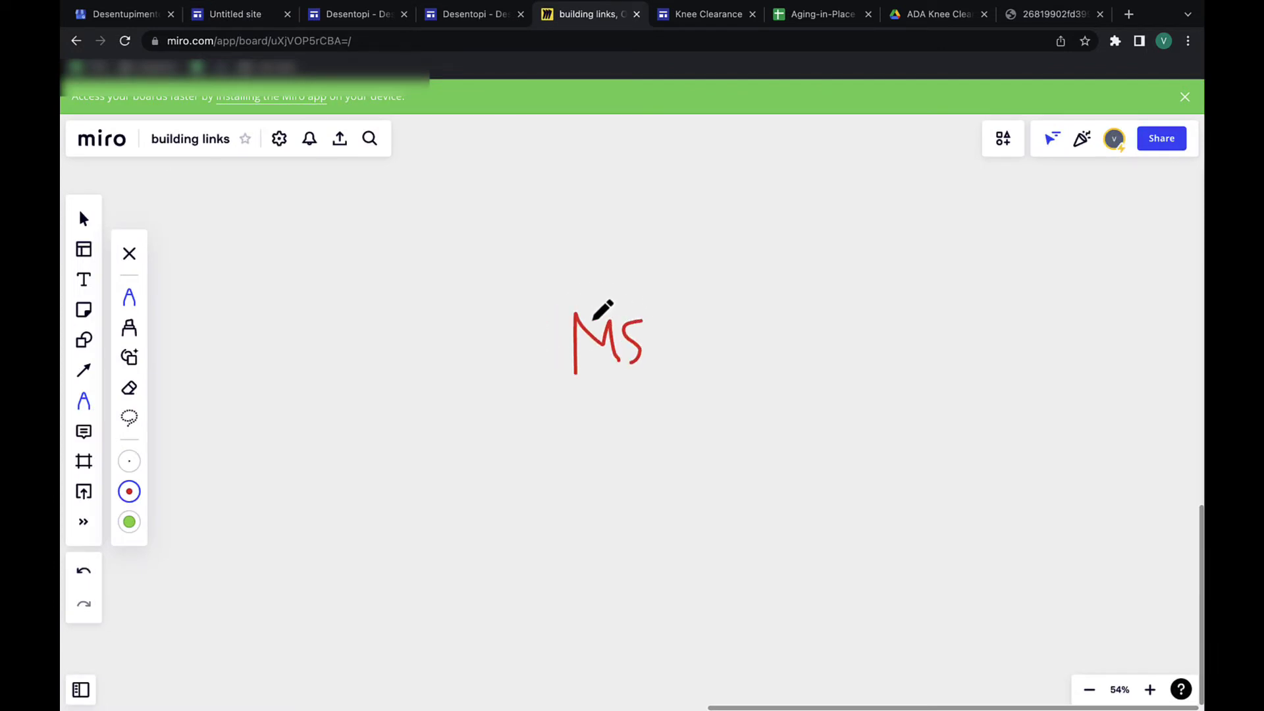
- Box the MS label, draw an arrow up from GS, and add a rectangle of linked O O S F S below
{"action": "mouse_move", "coordinate": [554, 309]}
{"action": "left_mouse_down"}
{"action": "mouse_move", "coordinate": [712, 395]}
{"action": "mouse_move", "coordinate": [573, 285]}
{"action": "left_mouse_up"}
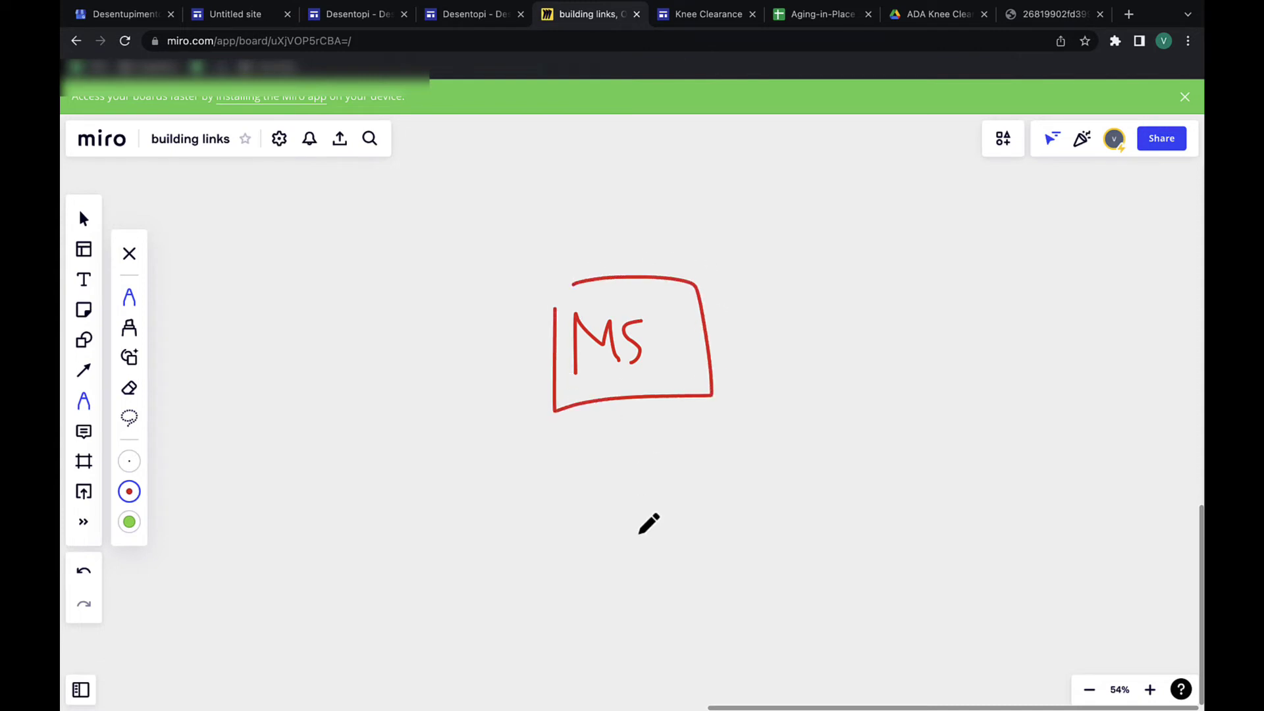
{"action": "mouse_move", "coordinate": [639, 534]}
{"action": "left_mouse_down"}
{"action": "mouse_move", "coordinate": [613, 574]}
{"action": "mouse_move", "coordinate": [666, 565]}
{"action": "mouse_move", "coordinate": [638, 489]}
{"action": "mouse_move", "coordinate": [646, 415]}
{"action": "mouse_move", "coordinate": [632, 417]}
{"action": "left_mouse_up"}
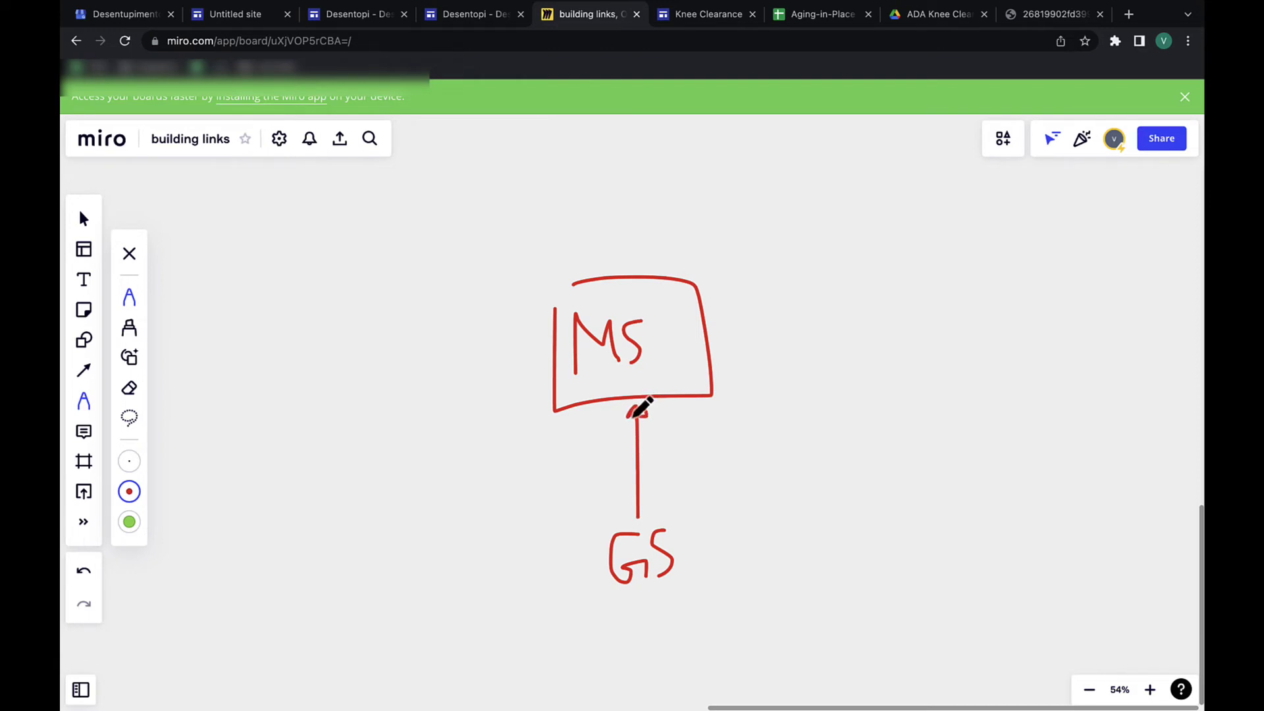
{"action": "scroll", "coordinate": [697, 540], "scroll_direction": "down", "scroll_amount": 2}
{"action": "scroll", "coordinate": [705, 530], "scroll_direction": "down", "scroll_amount": 1}
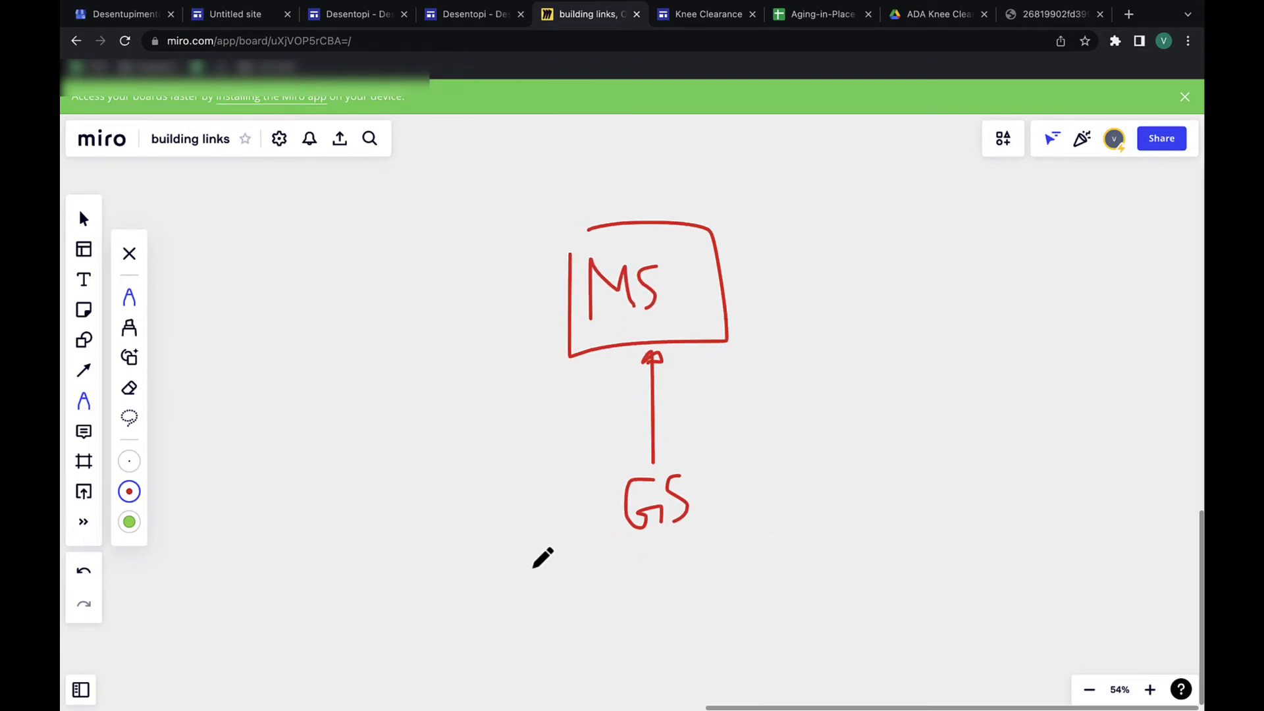
{"action": "mouse_move", "coordinate": [511, 552]}
{"action": "left_mouse_down"}
{"action": "mouse_move", "coordinate": [759, 552]}
{"action": "mouse_move", "coordinate": [883, 629]}
{"action": "mouse_move", "coordinate": [604, 642]}
{"action": "mouse_move", "coordinate": [511, 623]}
{"action": "mouse_move", "coordinate": [507, 552]}
{"action": "left_mouse_up"}
{"action": "mouse_move", "coordinate": [533, 609]}
{"action": "left_mouse_down"}
{"action": "mouse_move", "coordinate": [533, 596]}
{"action": "mouse_move", "coordinate": [550, 608]}
{"action": "mouse_move", "coordinate": [534, 609]}
{"action": "mouse_move", "coordinate": [600, 597]}
{"action": "mouse_move", "coordinate": [597, 614]}
{"action": "mouse_move", "coordinate": [610, 603]}
{"action": "mouse_move", "coordinate": [651, 615]}
{"action": "mouse_move", "coordinate": [718, 596]}
{"action": "mouse_move", "coordinate": [760, 612]}
{"action": "left_mouse_up"}
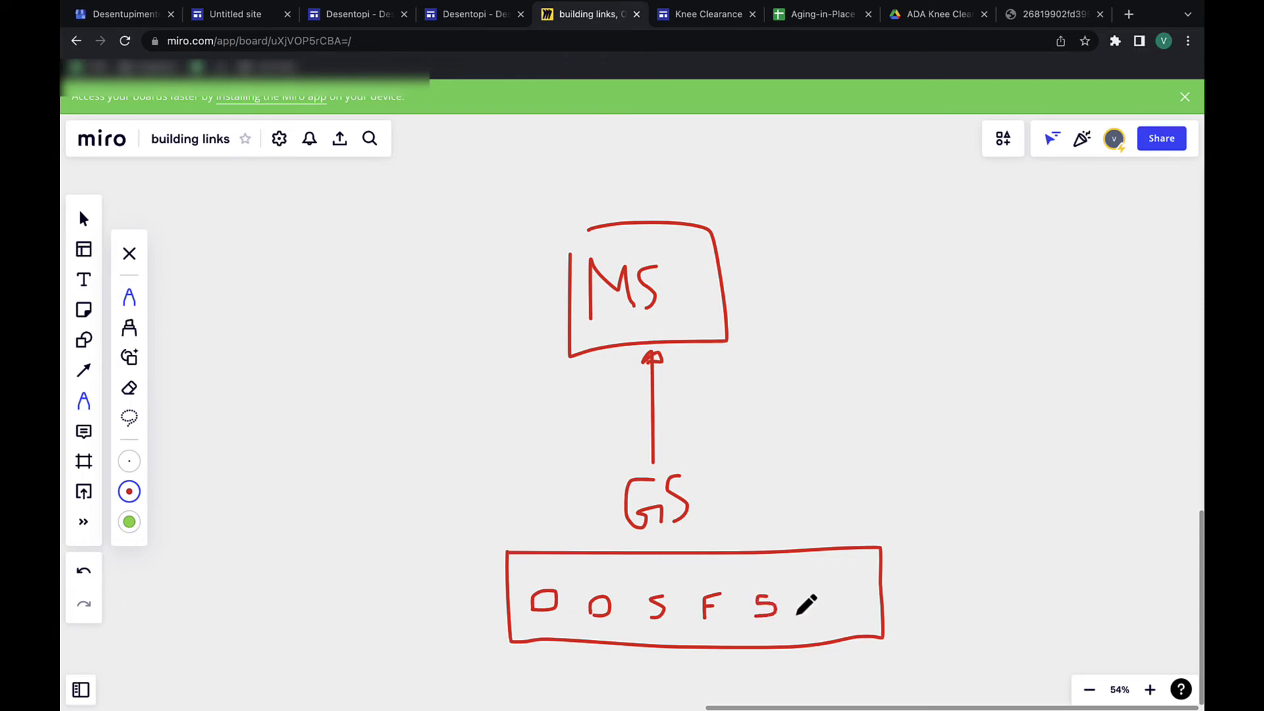
{"action": "left_click_drag", "start_coordinate": [561, 585], "coordinate": [591, 581]}
{"action": "mouse_move", "coordinate": [624, 584]}
{"action": "left_mouse_down"}
{"action": "mouse_move", "coordinate": [746, 581]}
{"action": "mouse_move", "coordinate": [726, 621]}
{"action": "mouse_move", "coordinate": [559, 622]}
{"action": "mouse_move", "coordinate": [599, 638]}
{"action": "mouse_move", "coordinate": [747, 622]}
{"action": "mouse_move", "coordinate": [735, 585]}
{"action": "mouse_move", "coordinate": [657, 584]}
{"action": "left_mouse_up"}
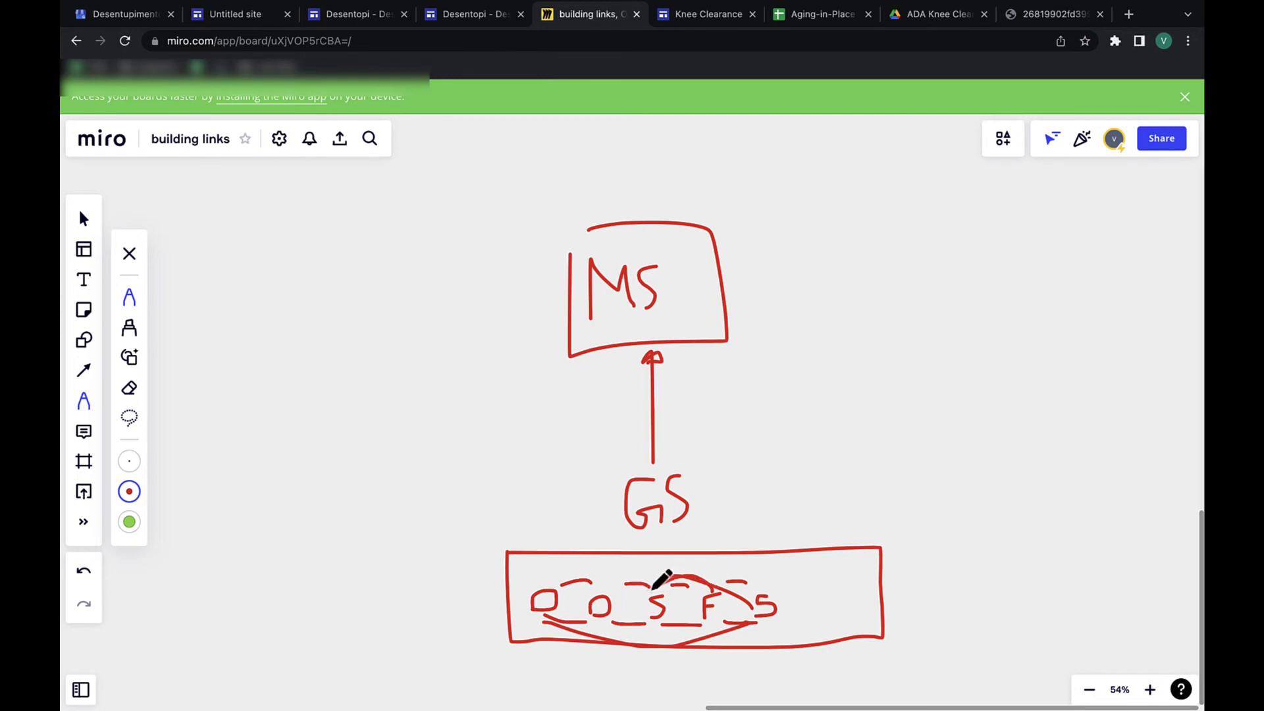
- Sketch an arc and a top-edge line on the lower box, with an arrow up to GS
{"action": "left_click_drag", "start_coordinate": [653, 589], "coordinate": [598, 574]}
{"action": "left_click_drag", "start_coordinate": [526, 555], "coordinate": [848, 555]}
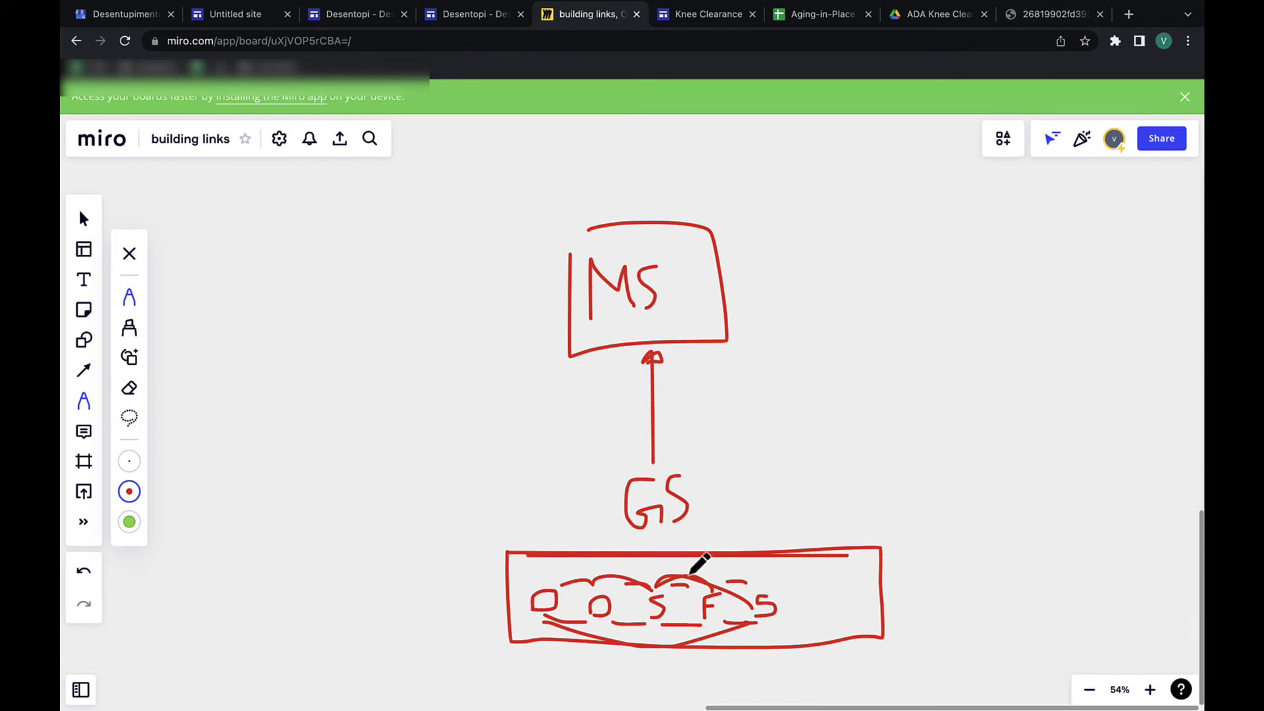
{"action": "mouse_move", "coordinate": [664, 557]}
{"action": "left_mouse_down"}
{"action": "mouse_move", "coordinate": [665, 534]}
{"action": "mouse_move", "coordinate": [707, 527]}
{"action": "mouse_move", "coordinate": [714, 547]}
{"action": "left_mouse_up"}
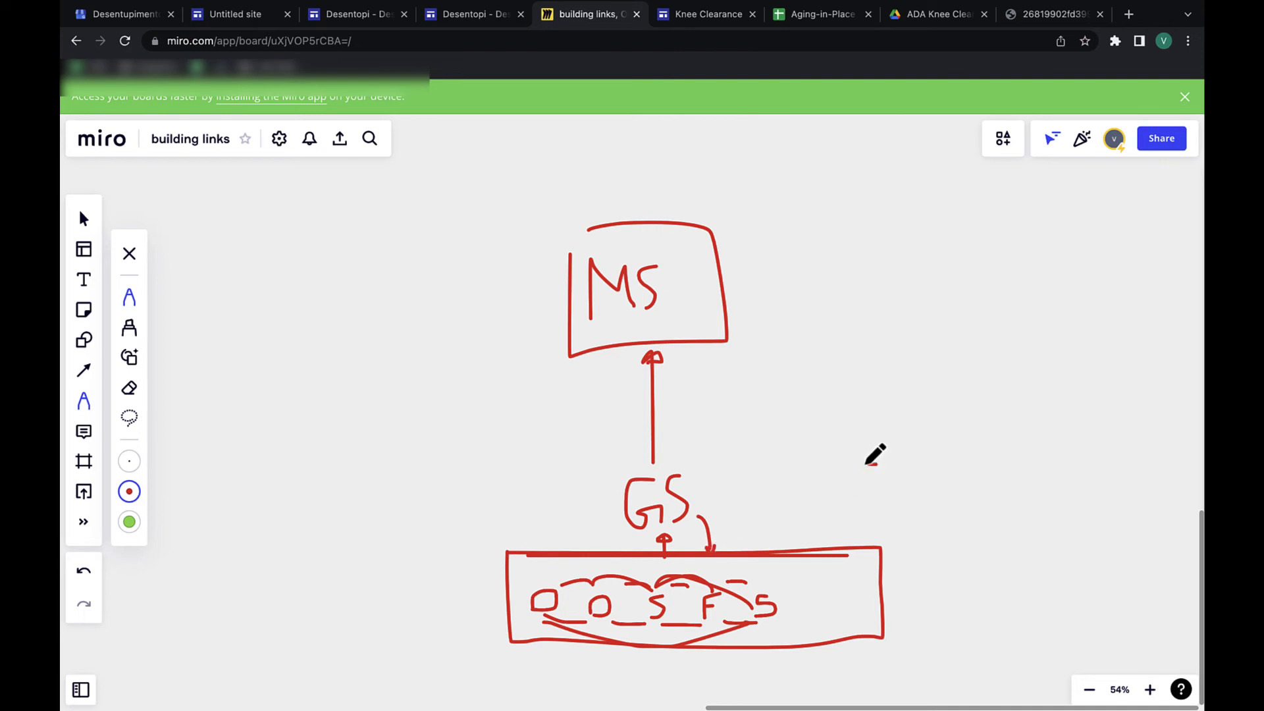
- Write the labels C, Ve and Mp beside GS and connect them to GS with arrows
{"action": "mouse_move", "coordinate": [876, 464]}
{"action": "left_mouse_down"}
{"action": "mouse_move", "coordinate": [853, 484]}
{"action": "mouse_move", "coordinate": [879, 490]}
{"action": "left_mouse_up"}
{"action": "mouse_move", "coordinate": [848, 425]}
{"action": "left_mouse_down"}
{"action": "mouse_move", "coordinate": [857, 446]}
{"action": "mouse_move", "coordinate": [869, 428]}
{"action": "mouse_move", "coordinate": [878, 450]}
{"action": "left_mouse_up"}
{"action": "mouse_move", "coordinate": [851, 408]}
{"action": "left_mouse_down"}
{"action": "mouse_move", "coordinate": [850, 375]}
{"action": "mouse_move", "coordinate": [884, 403]}
{"action": "mouse_move", "coordinate": [727, 477]}
{"action": "left_mouse_up"}
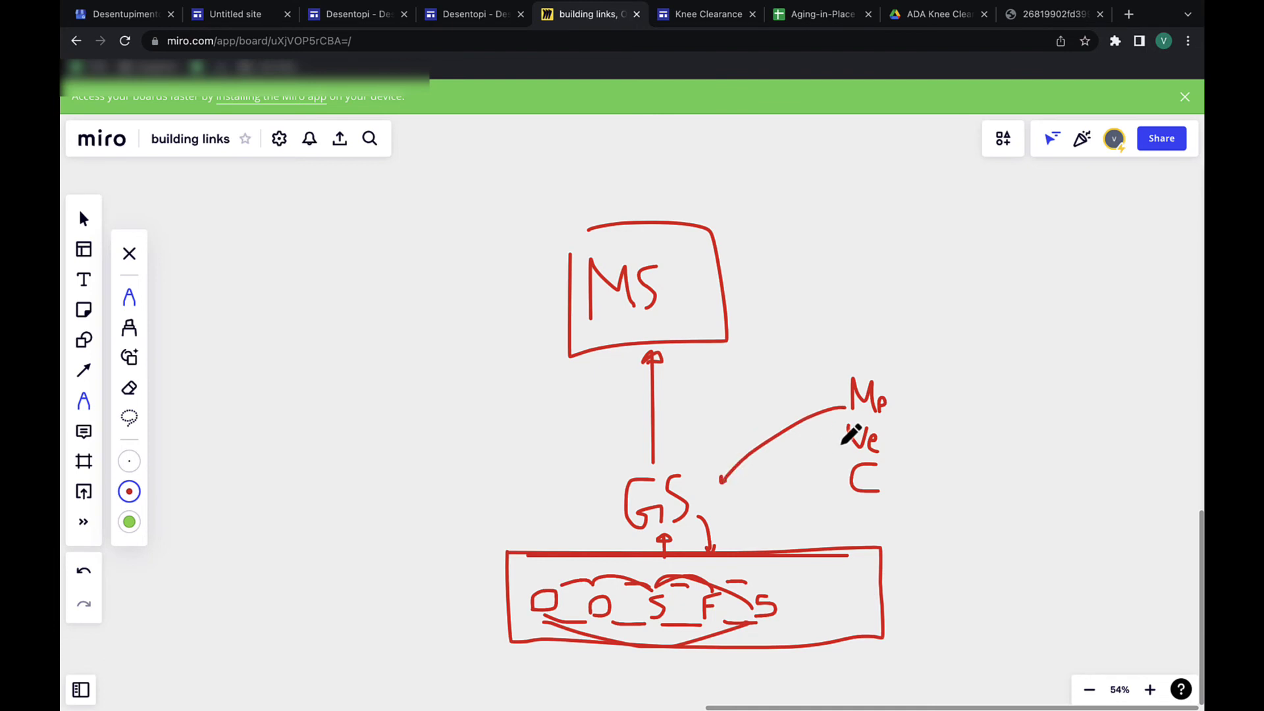
{"action": "mouse_move", "coordinate": [842, 445]}
{"action": "left_mouse_down"}
{"action": "mouse_move", "coordinate": [737, 486]}
{"action": "mouse_move", "coordinate": [748, 472]}
{"action": "left_mouse_up"}
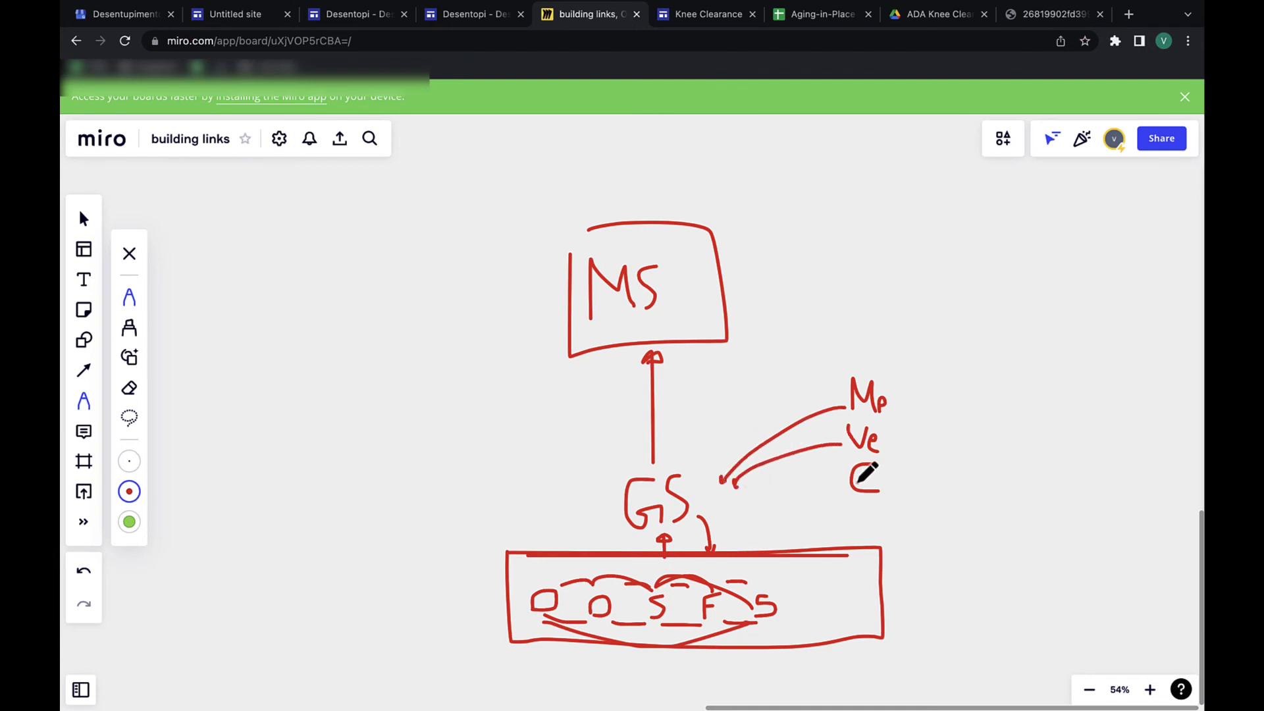
{"action": "left_click_drag", "start_coordinate": [844, 482], "coordinate": [751, 505]}
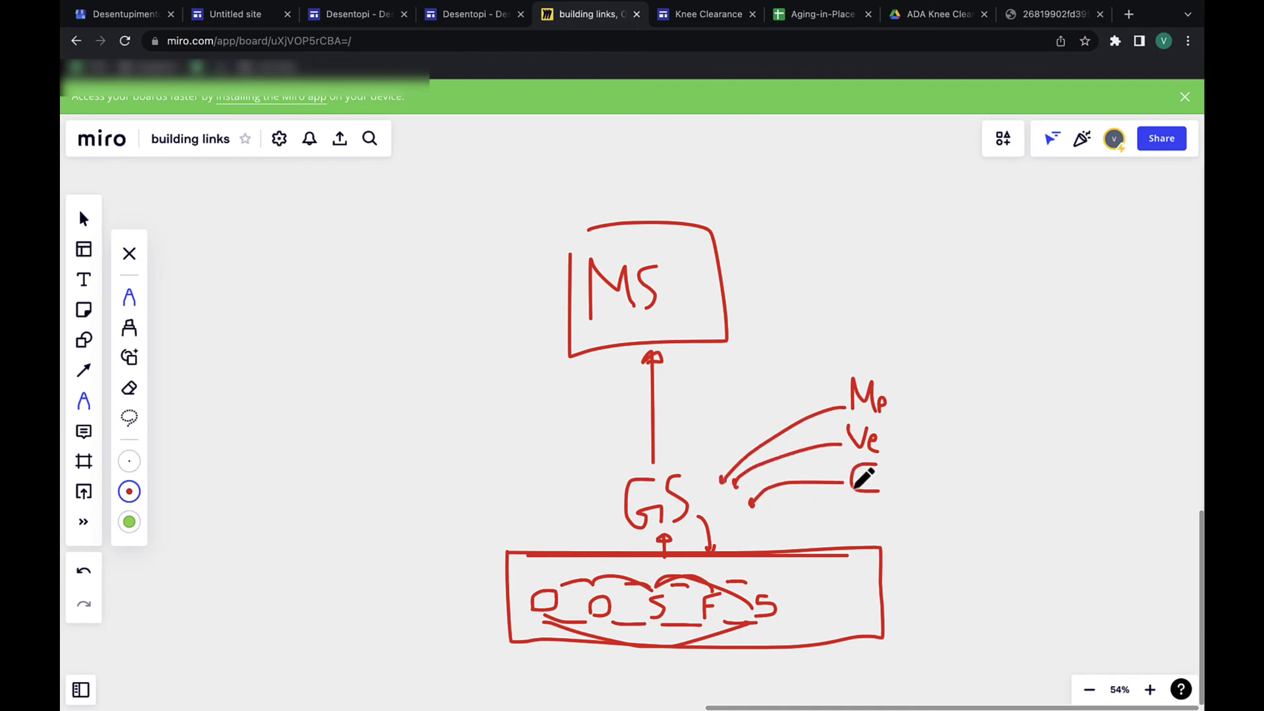
{"action": "left_click_drag", "start_coordinate": [760, 520], "coordinate": [859, 504]}
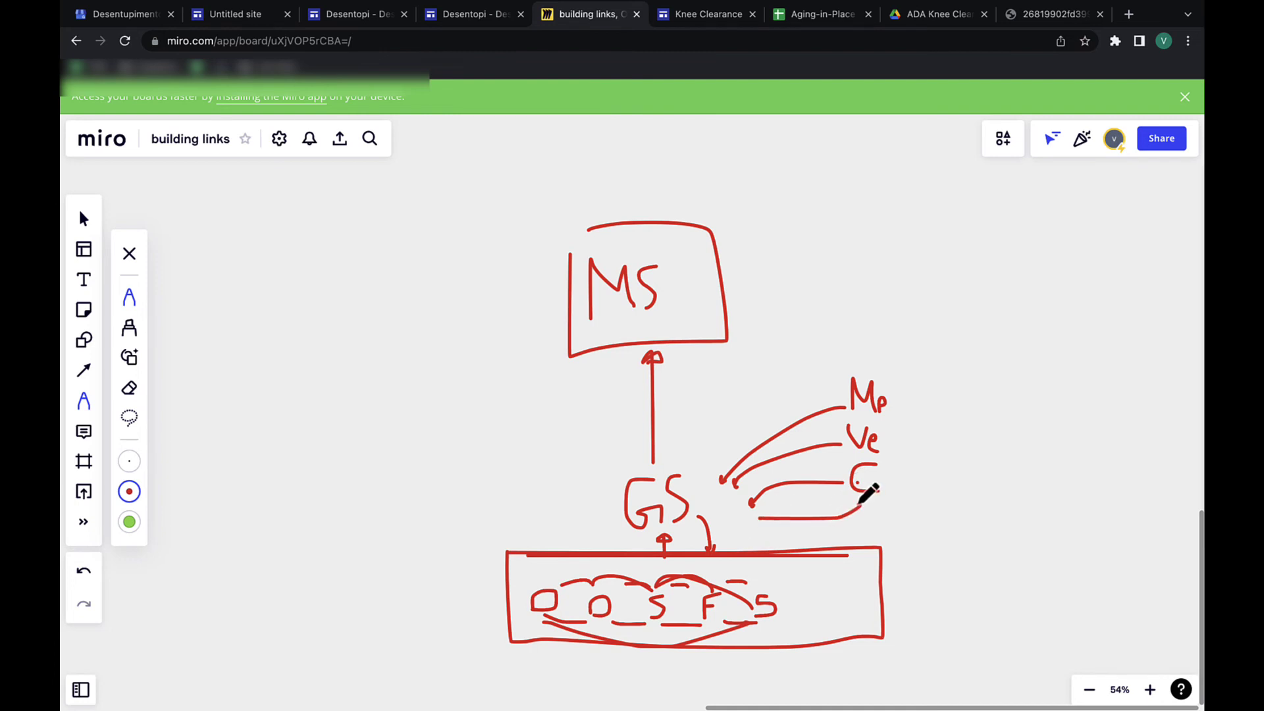
{"action": "mouse_move", "coordinate": [724, 479]}
{"action": "left_mouse_down"}
{"action": "mouse_move", "coordinate": [735, 466]}
{"action": "mouse_move", "coordinate": [724, 484]}
{"action": "mouse_move", "coordinate": [735, 470]}
{"action": "mouse_move", "coordinate": [738, 487]}
{"action": "left_mouse_up"}
- Add arrows Ve→YT→MS and Mp→GMB→MS, then draw a loop enclosing the whole diagram
{"action": "mouse_move", "coordinate": [827, 404]}
{"action": "left_mouse_down"}
{"action": "mouse_move", "coordinate": [845, 407]}
{"action": "mouse_move", "coordinate": [830, 442]}
{"action": "mouse_move", "coordinate": [840, 450]}
{"action": "mouse_move", "coordinate": [968, 449]}
{"action": "mouse_move", "coordinate": [992, 432]}
{"action": "left_mouse_up"}
{"action": "left_click", "coordinate": [977, 438]}
{"action": "mouse_move", "coordinate": [990, 434]}
{"action": "left_mouse_down"}
{"action": "mouse_move", "coordinate": [986, 461]}
{"action": "mouse_move", "coordinate": [1012, 434]}
{"action": "mouse_move", "coordinate": [1006, 452]}
{"action": "mouse_move", "coordinate": [916, 253]}
{"action": "mouse_move", "coordinate": [714, 260]}
{"action": "mouse_move", "coordinate": [717, 278]}
{"action": "left_mouse_up"}
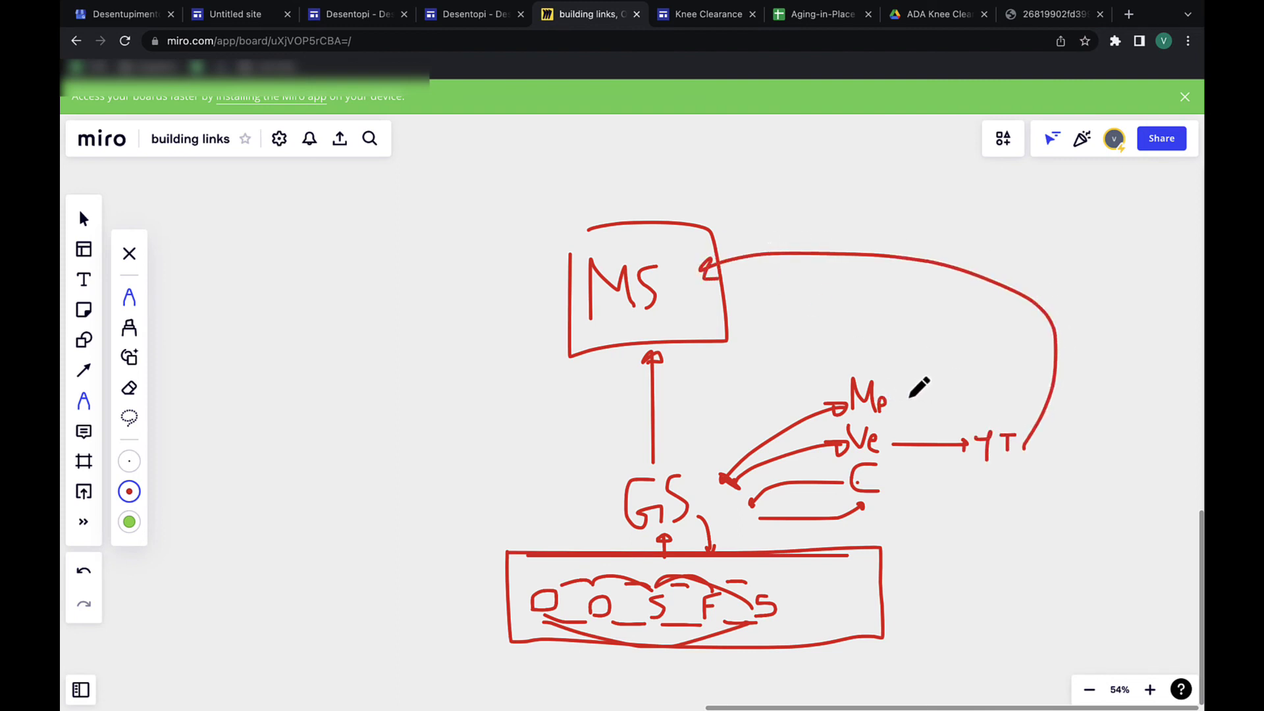
{"action": "mouse_move", "coordinate": [898, 402]}
{"action": "left_mouse_down"}
{"action": "mouse_move", "coordinate": [938, 379]}
{"action": "mouse_move", "coordinate": [954, 399]}
{"action": "mouse_move", "coordinate": [699, 323]}
{"action": "mouse_move", "coordinate": [711, 322]}
{"action": "mouse_move", "coordinate": [706, 332]}
{"action": "left_mouse_up"}
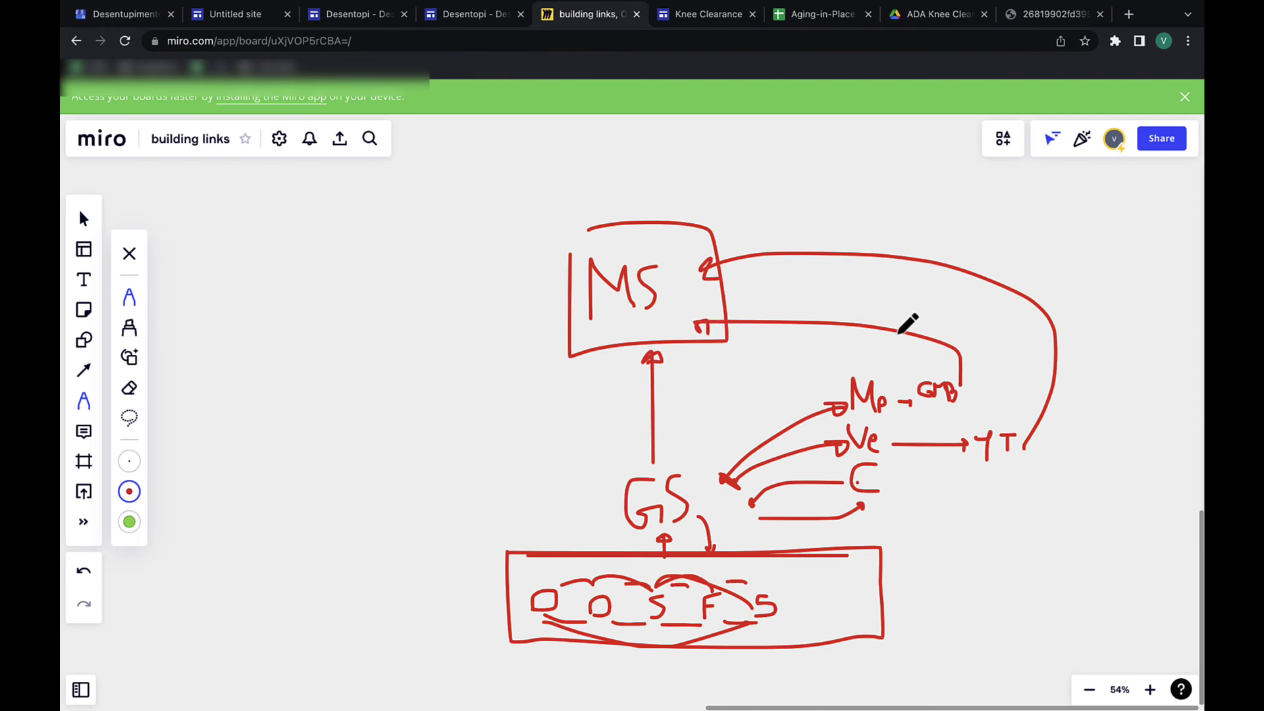
{"action": "mouse_move", "coordinate": [520, 204]}
{"action": "left_mouse_down"}
{"action": "mouse_move", "coordinate": [429, 344]}
{"action": "mouse_move", "coordinate": [1119, 628]}
{"action": "mouse_move", "coordinate": [1030, 210]}
{"action": "mouse_move", "coordinate": [728, 179]}
{"action": "mouse_move", "coordinate": [573, 179]}
{"action": "mouse_move", "coordinate": [503, 199]}
{"action": "left_mouse_up"}
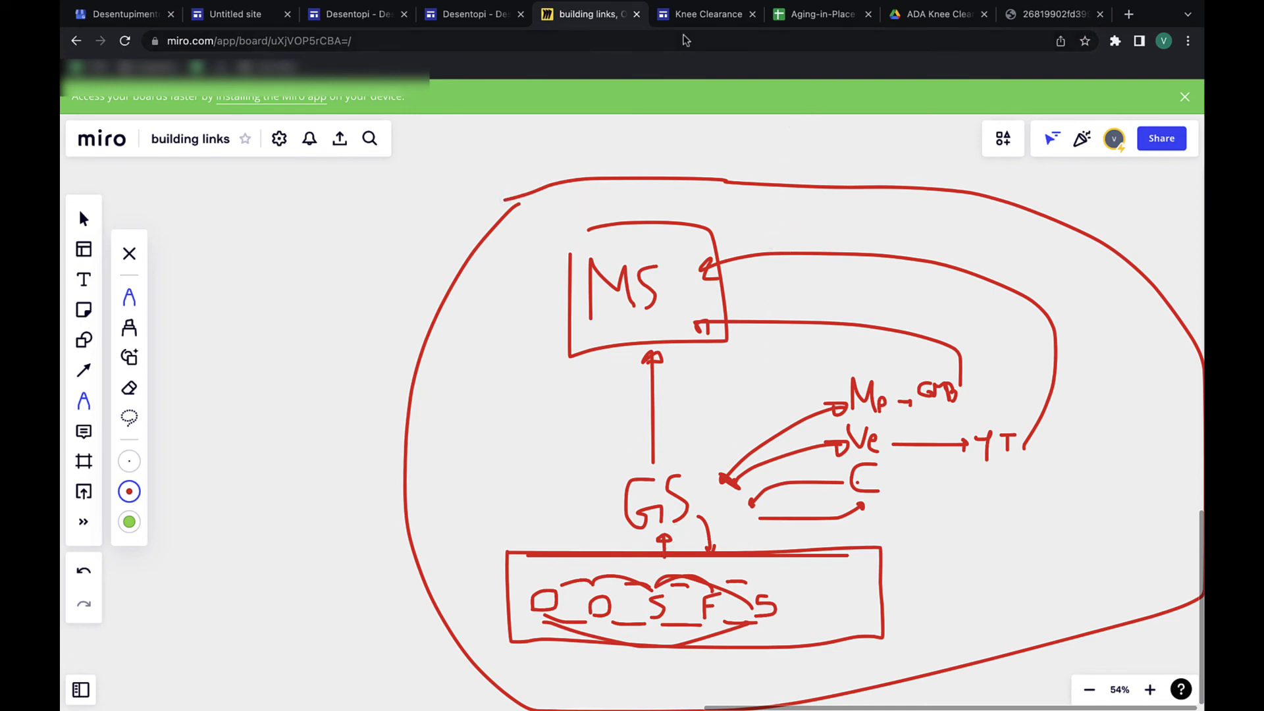
{"action": "left_click", "coordinate": [682, 20]}
- Load konec.co/stacking in the Knee Clearance tab, then return to the Desentopi site tab
{"action": "scroll", "coordinate": [607, 298], "scroll_direction": "up", "scroll_amount": 15}
{"action": "scroll", "coordinate": [605, 276], "scroll_direction": "down", "scroll_amount": 3}
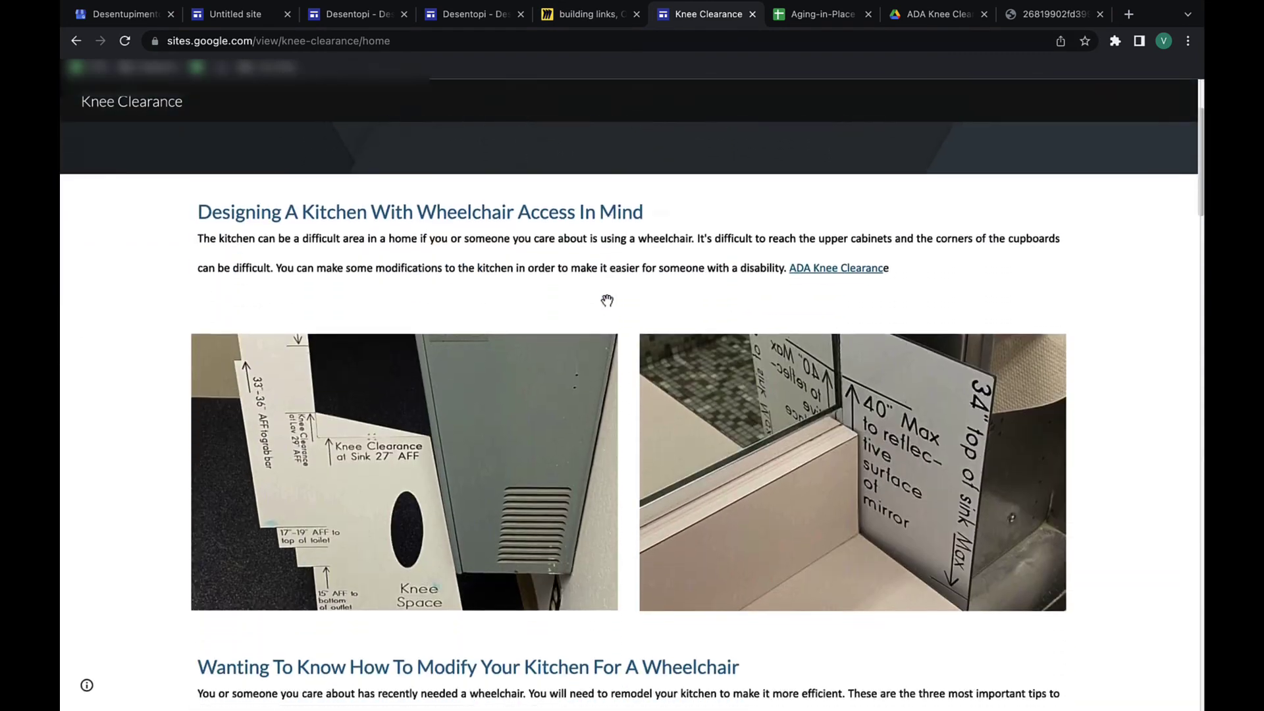
{"action": "scroll", "coordinate": [605, 261], "scroll_direction": "up", "scroll_amount": 3}
{"action": "left_click", "coordinate": [403, 49]}
{"action": "type", "text": "konec.co"}
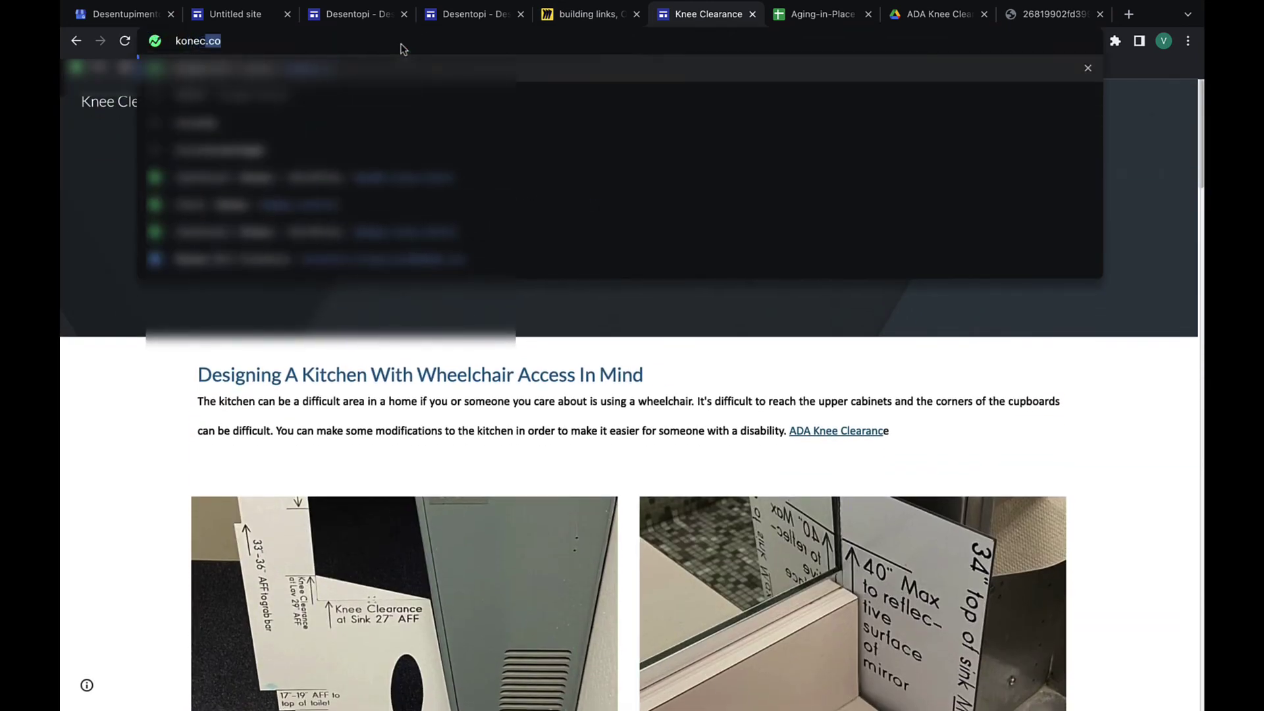
{"action": "type", "text": "/"}
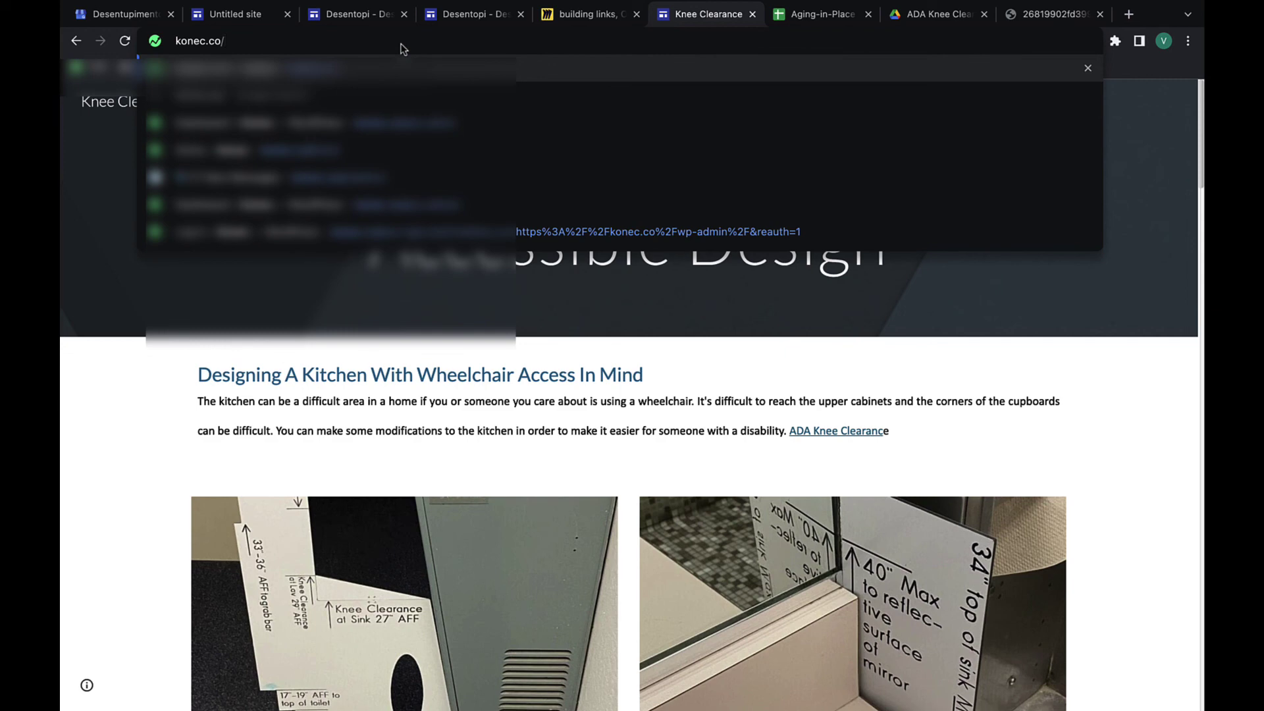
{"action": "type", "text": "stacking"}
{"action": "key", "text": "Return"}
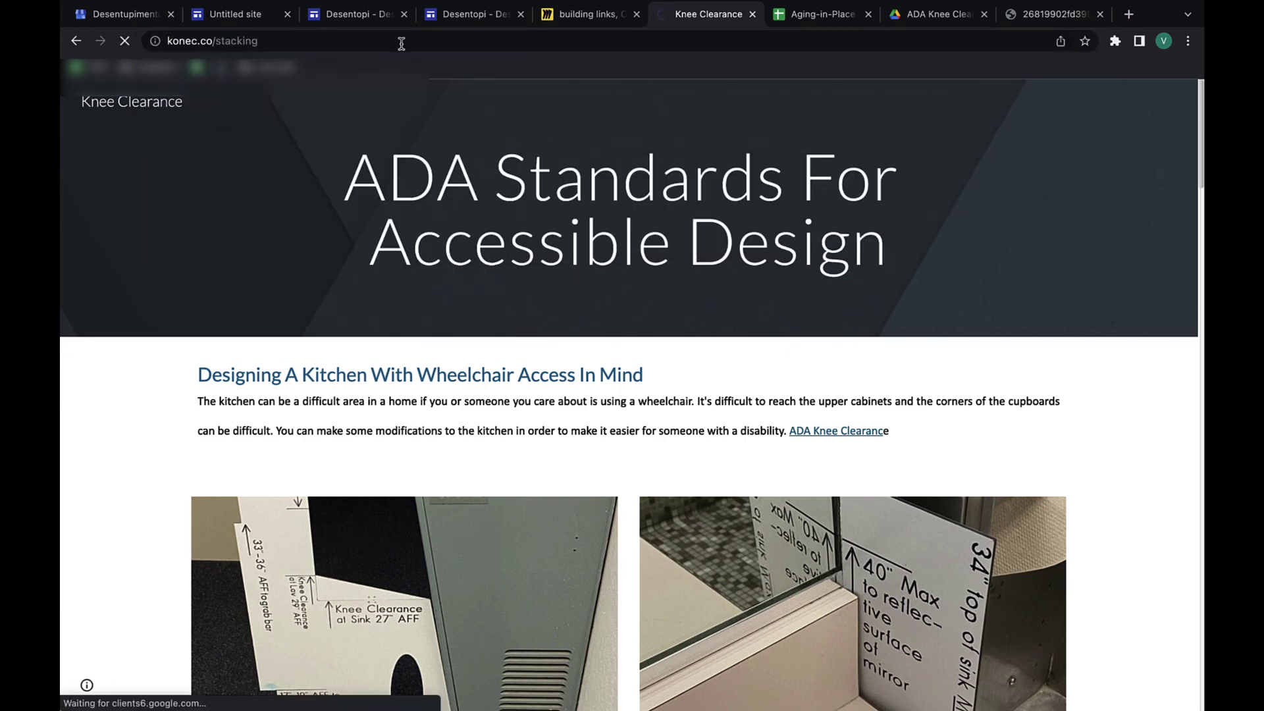
{"action": "left_click", "coordinate": [474, 20]}
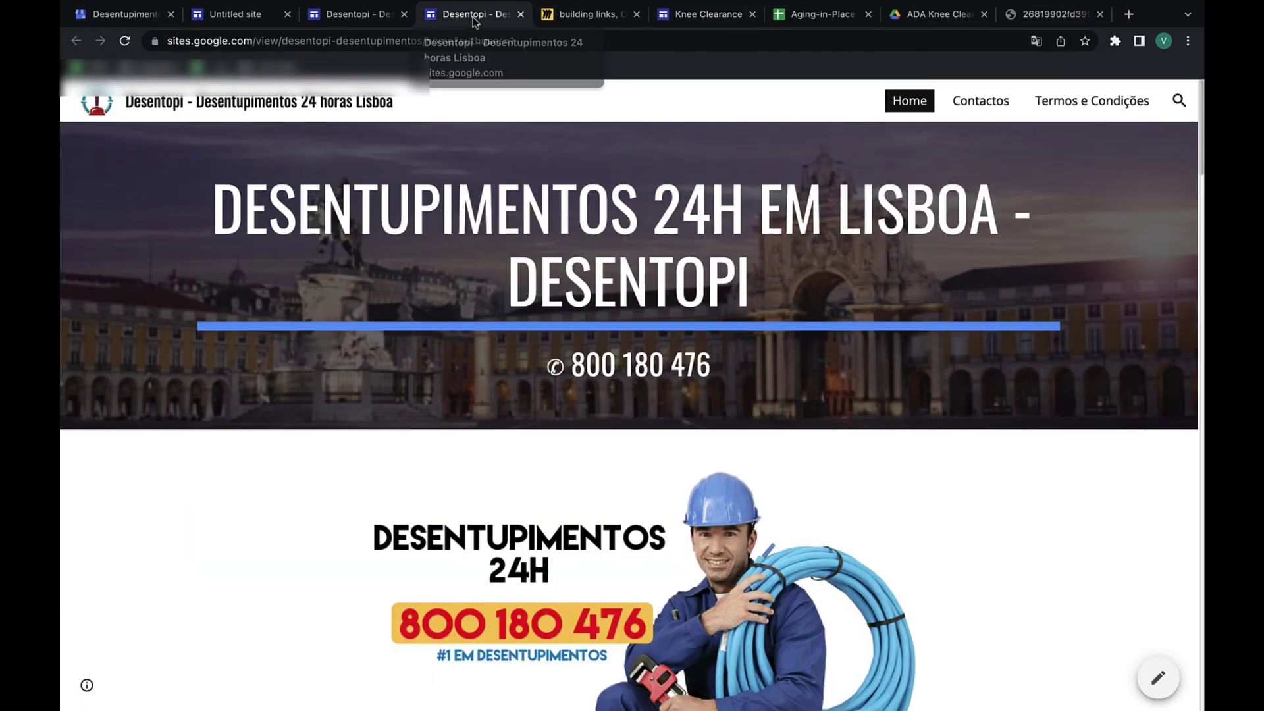